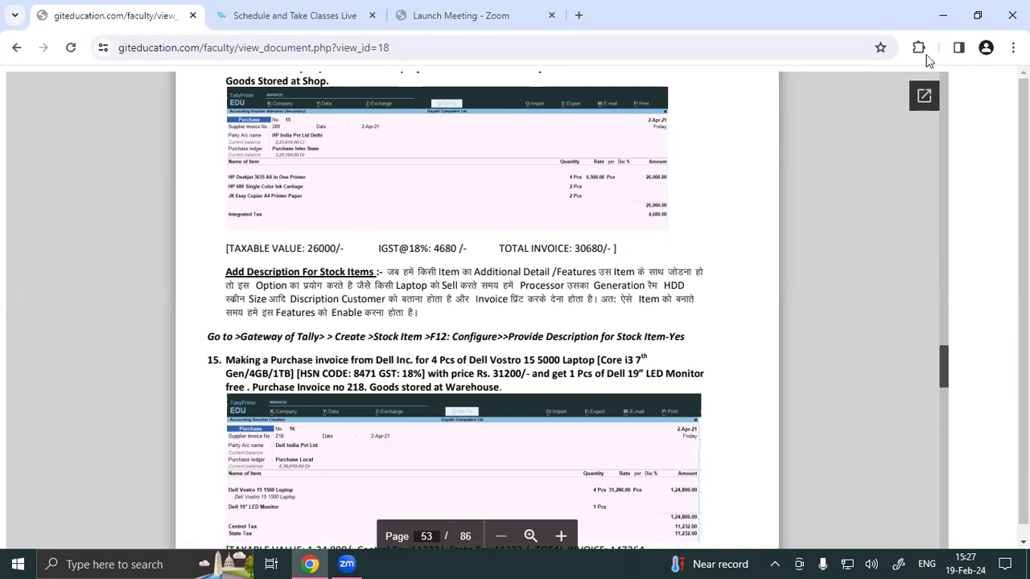
# Step: Minimize the Chrome course document to reveal the Windows desktop
pyautogui.click(941, 16)
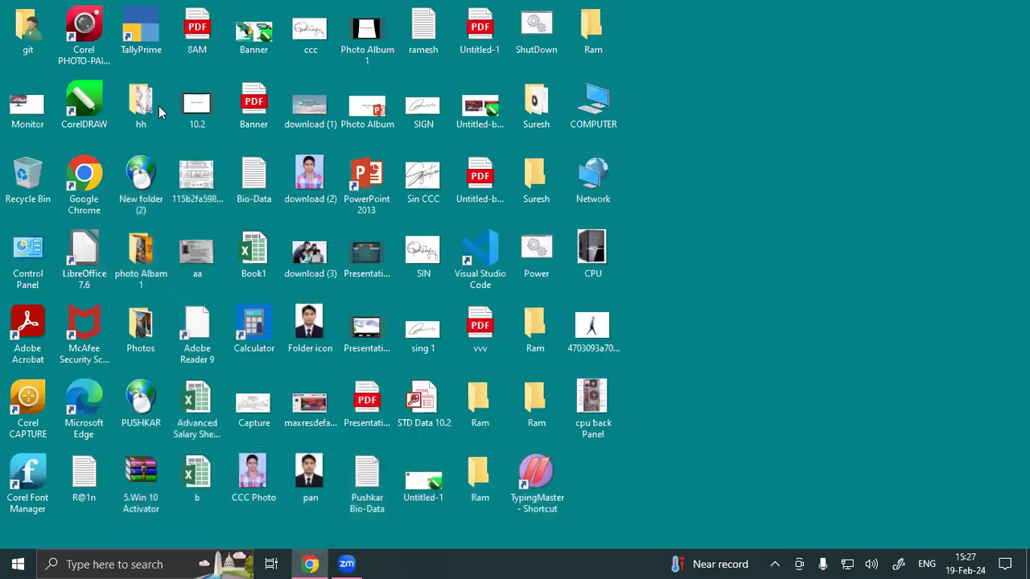
# Step: Launch TallyPrime EDU from its desktop icon
pyautogui.doubleClick(157, 22)
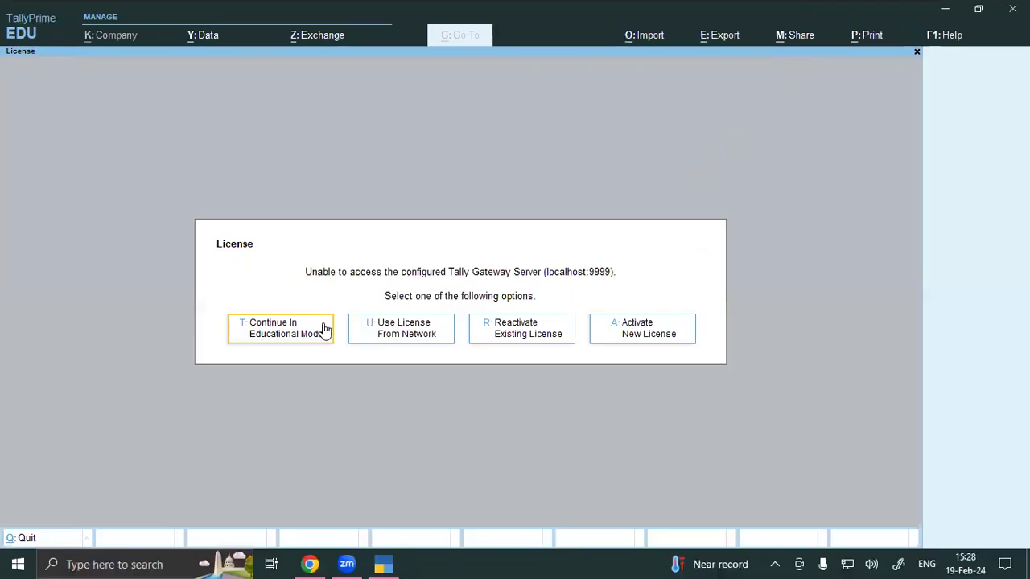
# Step: Continue in Educational Mode and shut the open Gayatri Computers company
pyautogui.click(320, 330)
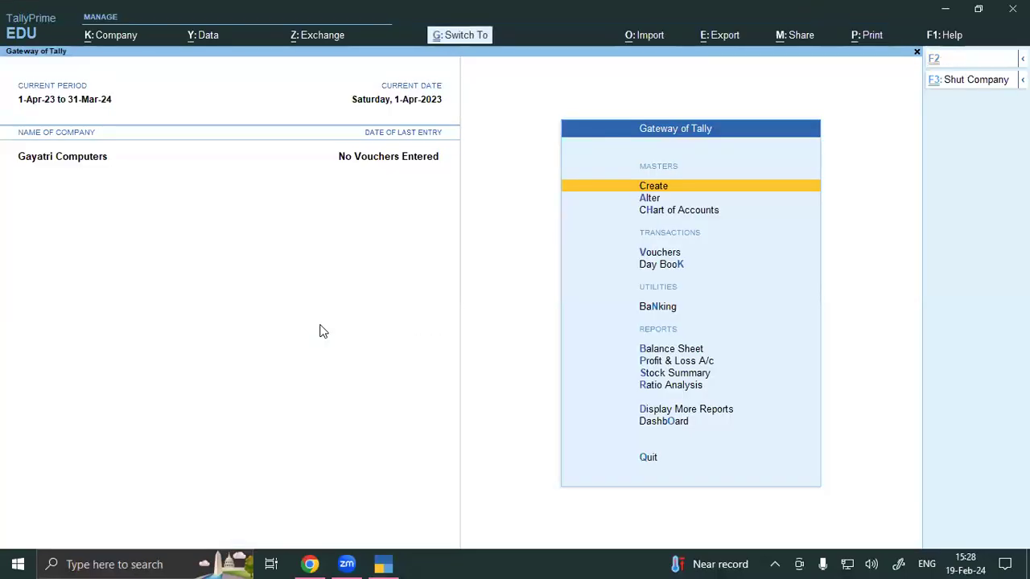
pyautogui.hotkey('ctrl', 'F3')
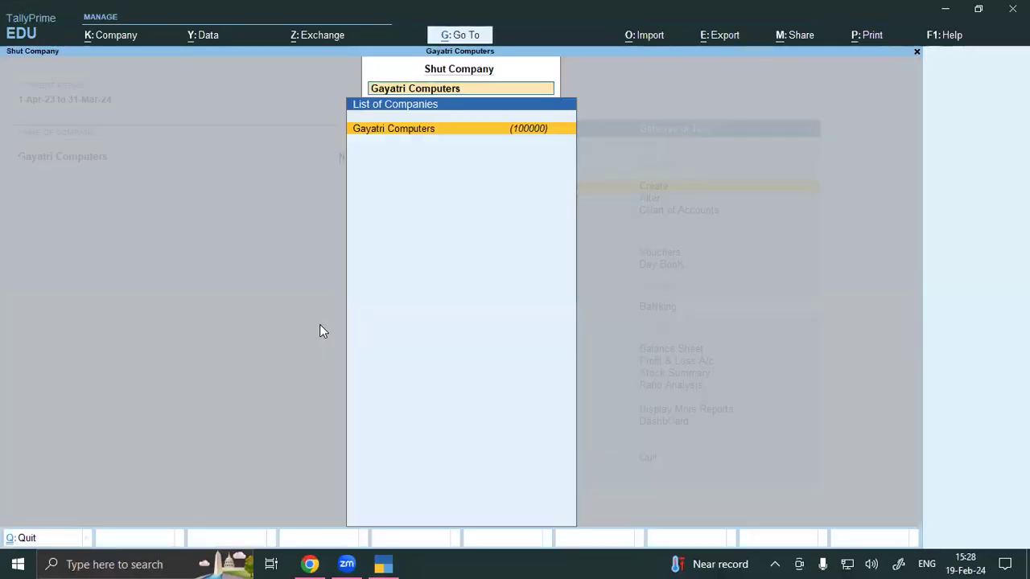
pyautogui.click(434, 131)
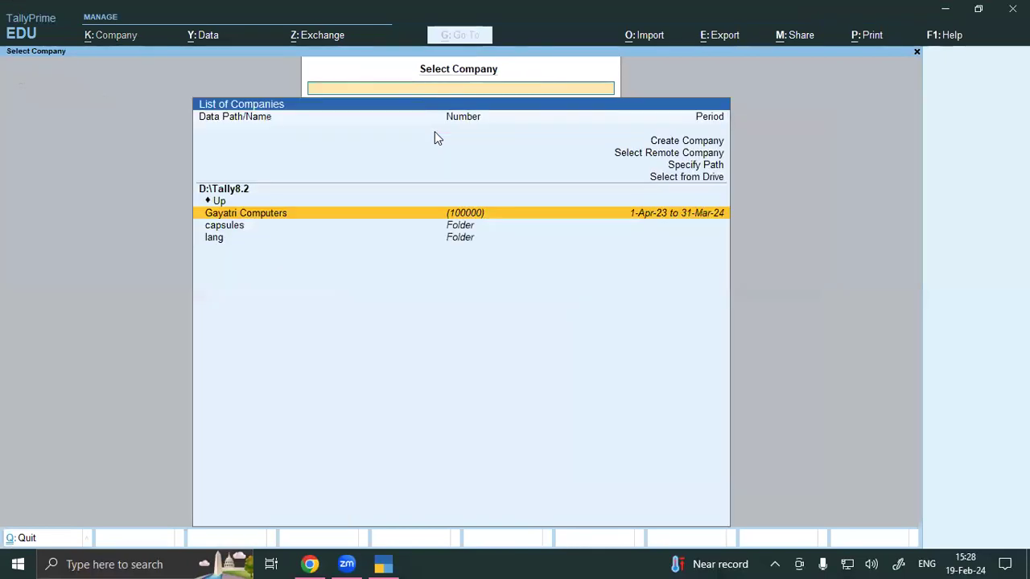
# Step: Load Gayatri Computer Pvt Ltd from the D:\tally 3.3 folder
pyautogui.click(707, 177)
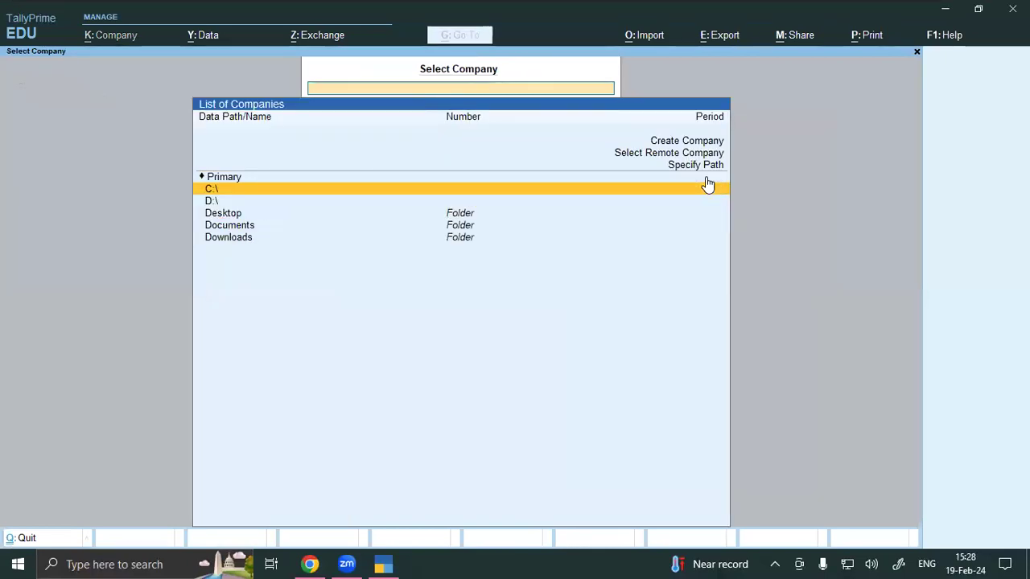
pyautogui.press('Down')
pyautogui.press('Return')
pyautogui.press('Down')
pyautogui.press('Down')
pyautogui.press('Down')
pyautogui.press('Down')
pyautogui.press('Down')
pyautogui.press('Down')
pyautogui.press('Down')
pyautogui.press('Down')
pyautogui.press('Down')
pyautogui.press('Down')
pyautogui.press('Down')
pyautogui.press('Down')
pyautogui.press('Down')
pyautogui.press('Down')
pyautogui.press('Down')
pyautogui.press('Down')
pyautogui.press('Down')
pyautogui.press('Down')
pyautogui.press('Down')
pyautogui.press('Down')
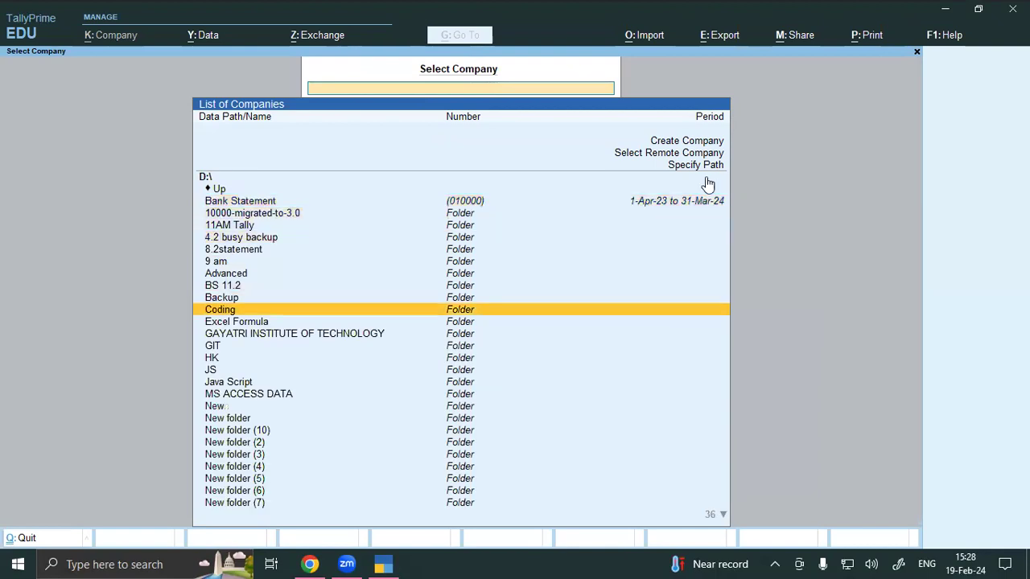
pyautogui.press('Down')
pyautogui.press('Down')
pyautogui.press('Down')
pyautogui.press('Down')
pyautogui.press('Down')
pyautogui.press('Down')
pyautogui.press('Down')
pyautogui.press('Down')
pyautogui.press('Down')
pyautogui.press('Down')
pyautogui.press('Down')
pyautogui.press('Down')
pyautogui.press('Down')
pyautogui.press('Down')
pyautogui.press('Down')
pyautogui.press('Down')
pyautogui.press('Down')
pyautogui.press('Down')
pyautogui.press('Down')
pyautogui.press('Down')
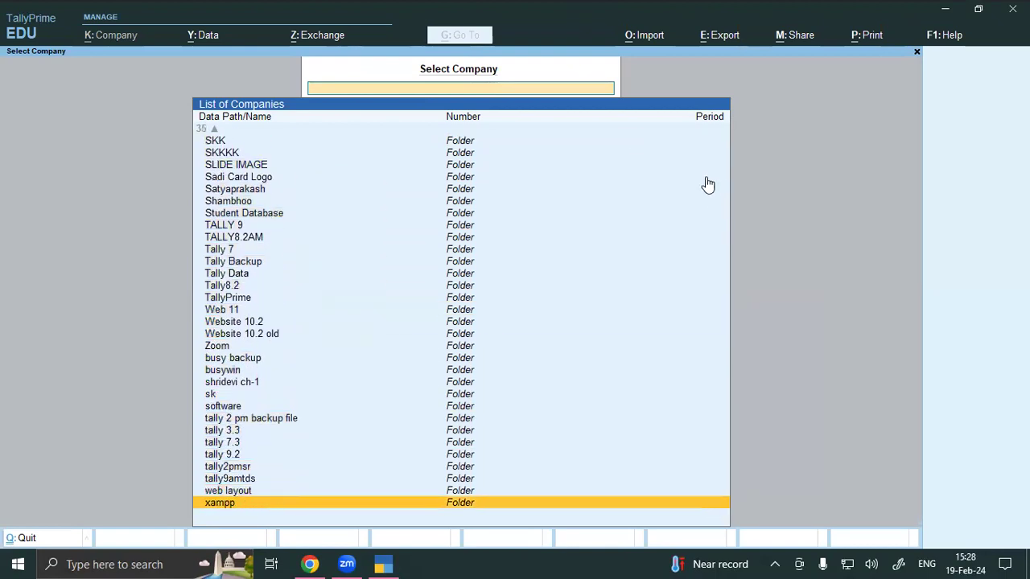
pyautogui.press('Up')
pyautogui.press('Up')
pyautogui.press('Up')
pyautogui.press('Up')
pyautogui.press('Up')
pyautogui.press('Up')
pyautogui.press('Return')
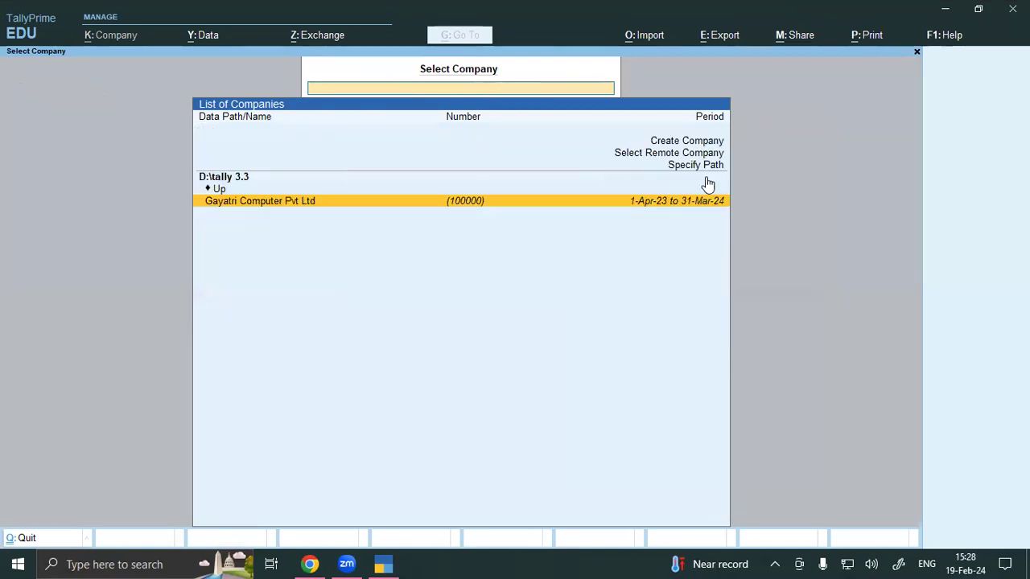
pyautogui.press('Return')
pyautogui.press('Return')
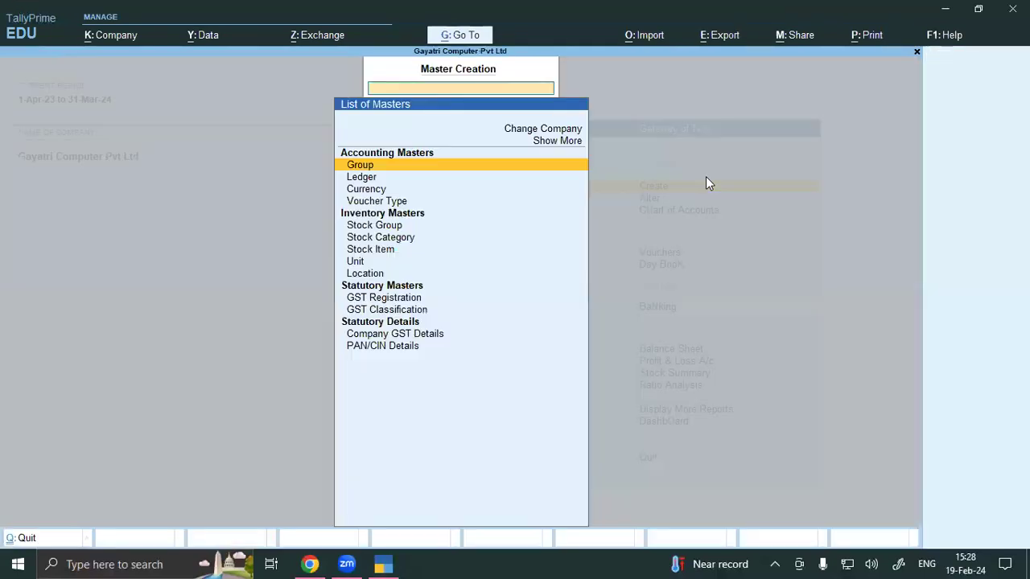
# Step: Set Provide Descriptions for Stock Items to Yes in the Stock Item Creation configuration
pyautogui.press('Down')
pyautogui.press('Down')
pyautogui.press('Down')
pyautogui.press('Down')
pyautogui.press('Down')
pyautogui.press('Down')
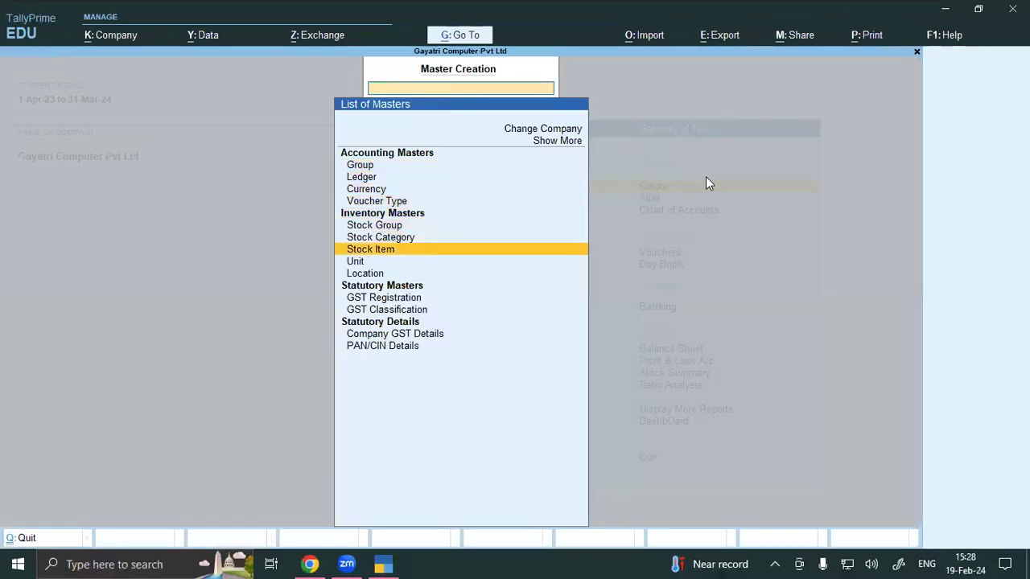
pyautogui.press('Return')
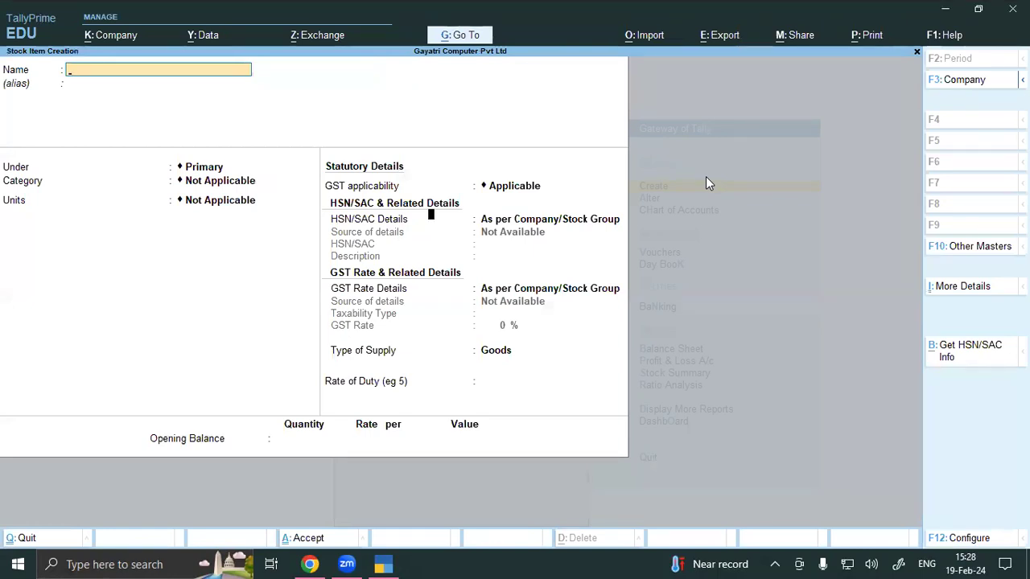
pyautogui.press('F12')
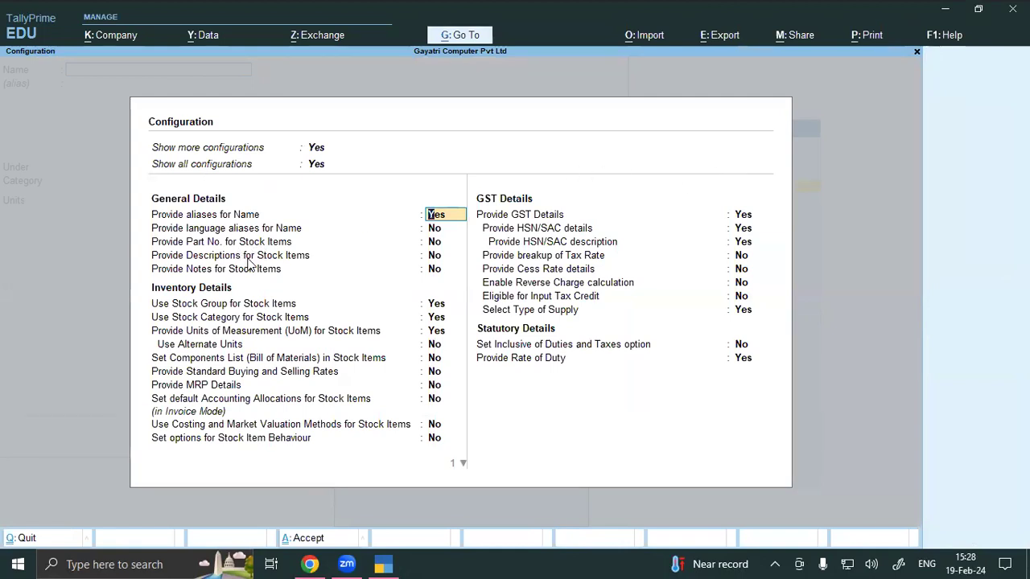
pyautogui.click(433, 259)
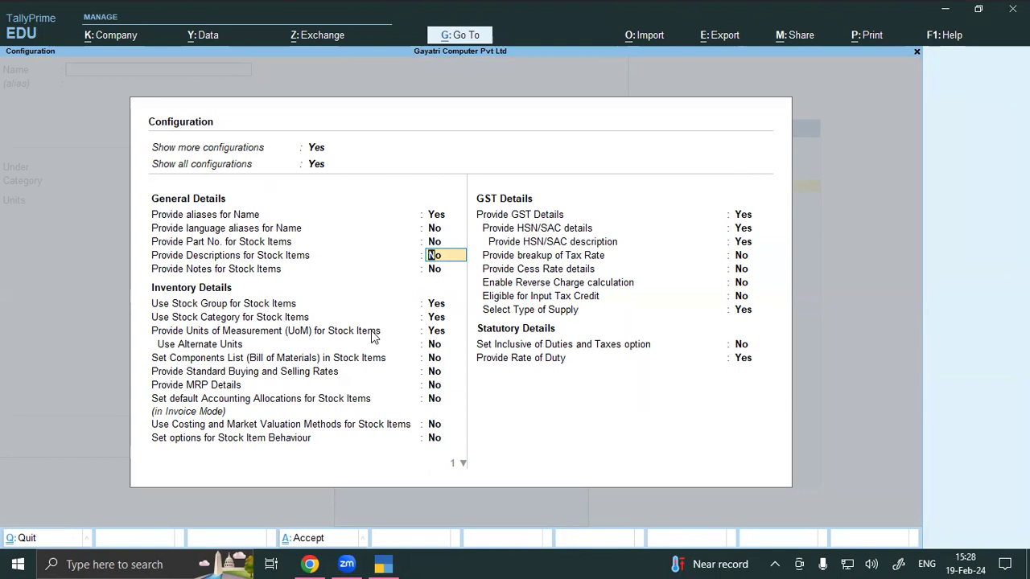
pyautogui.write('y')
pyautogui.press('Return')
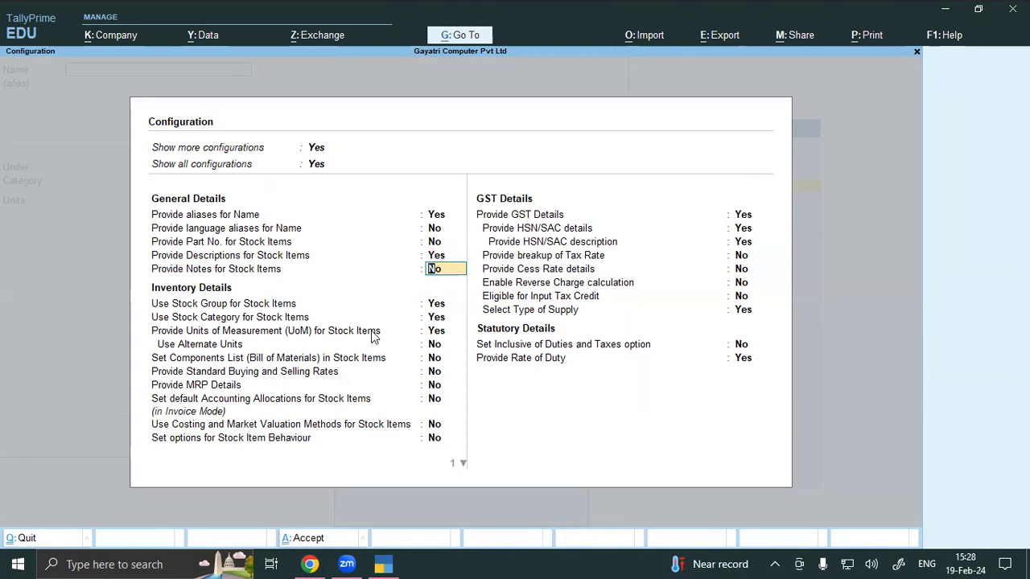
pyautogui.hotkey('ctrl', 'a')
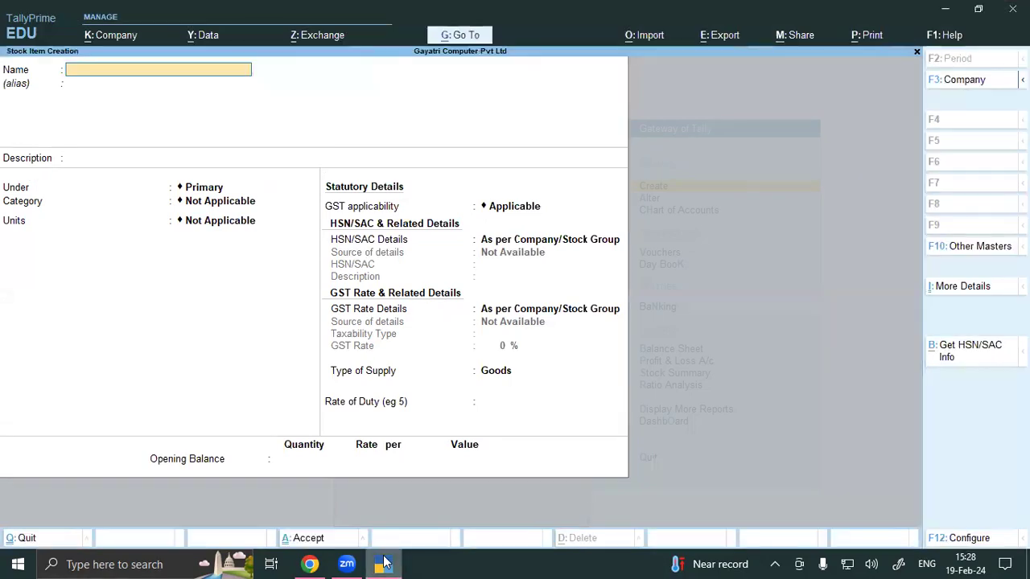
pyautogui.click(319, 564)
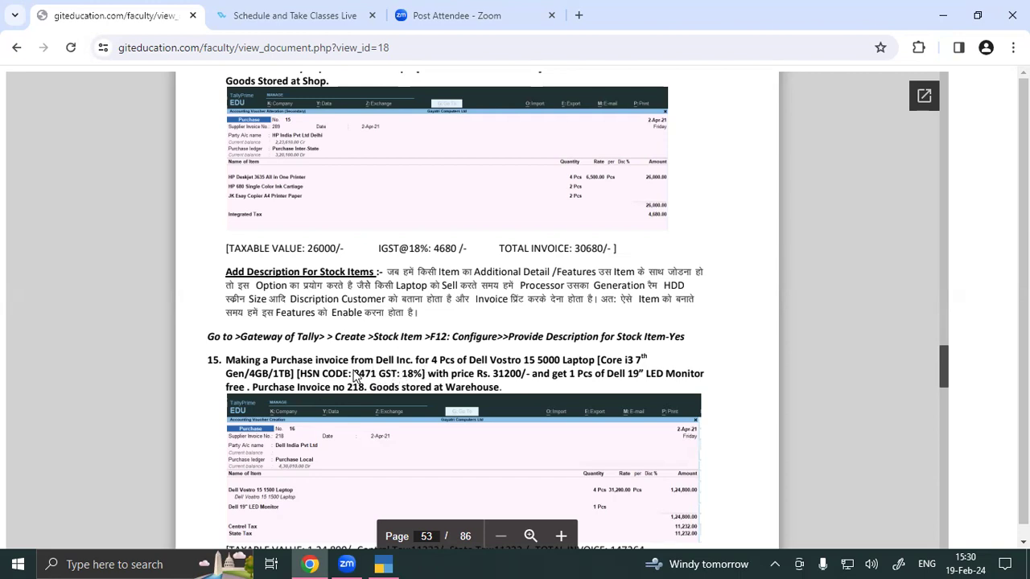
# Step: Discard the unsaved stock item and open a new Purchase voucher
pyautogui.click(382, 563)
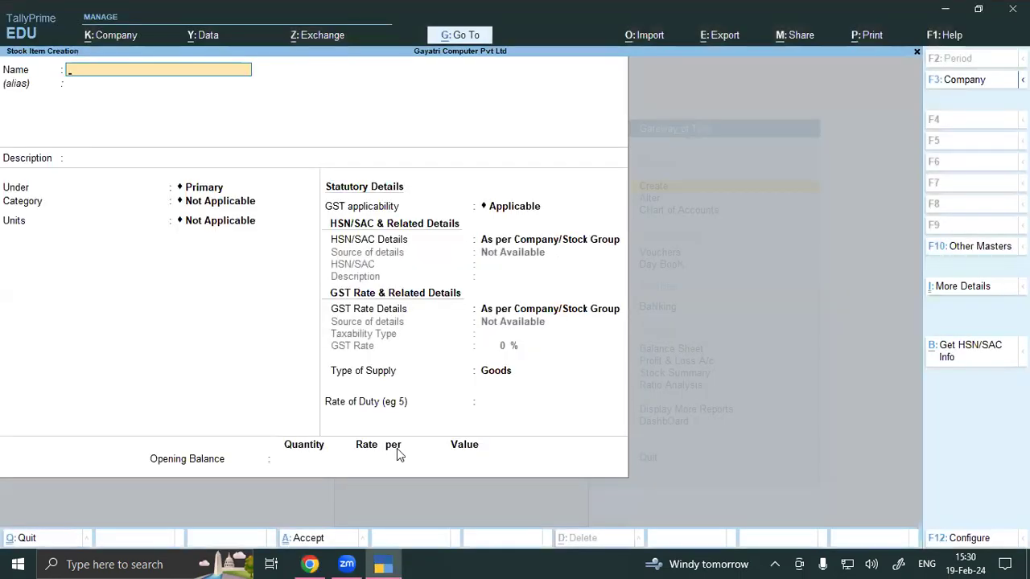
pyautogui.press('Escape')
pyautogui.press('Escape')
pyautogui.press('Escape')
pyautogui.press('Escape')
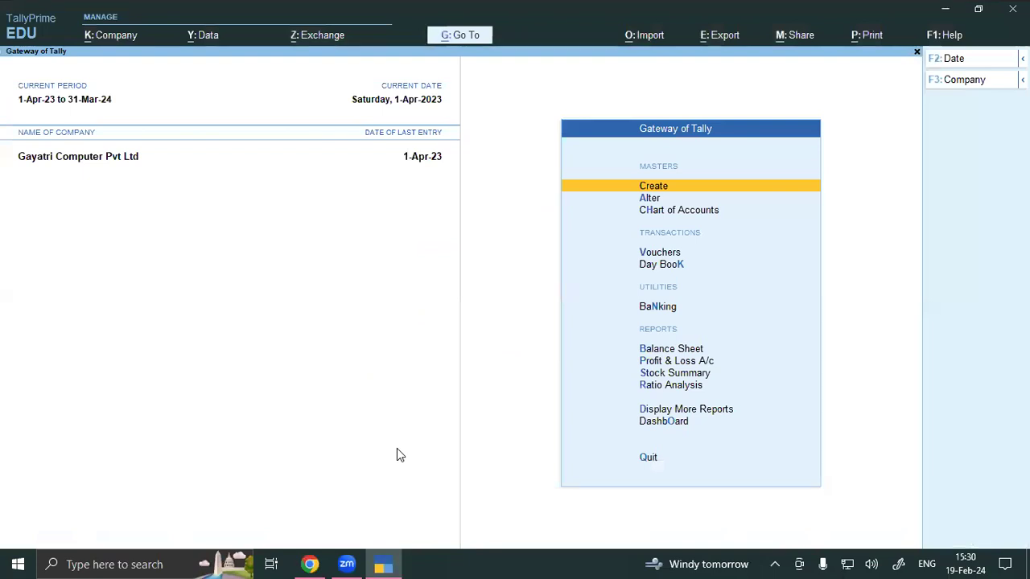
pyautogui.press('v')
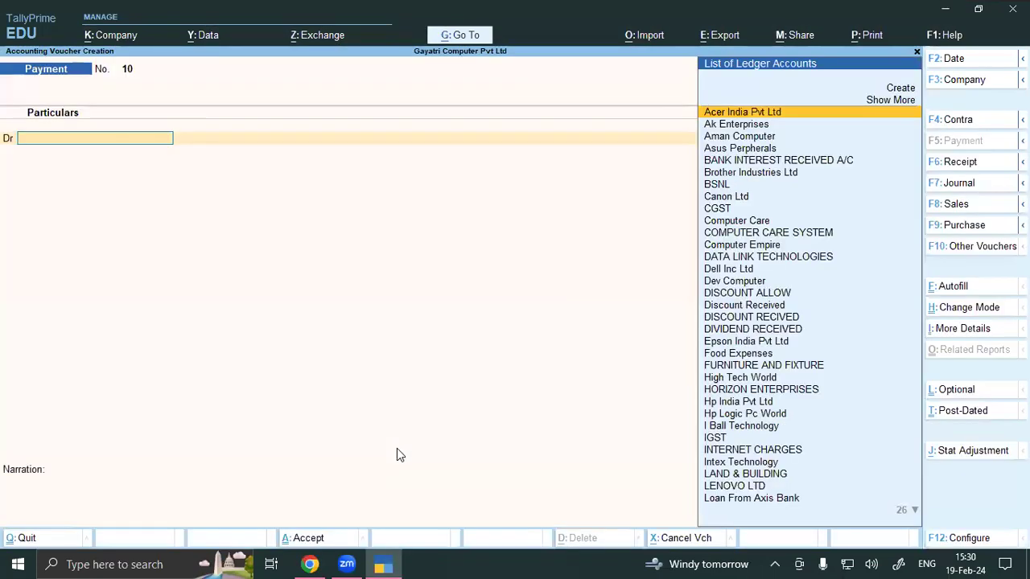
pyautogui.press('F9')
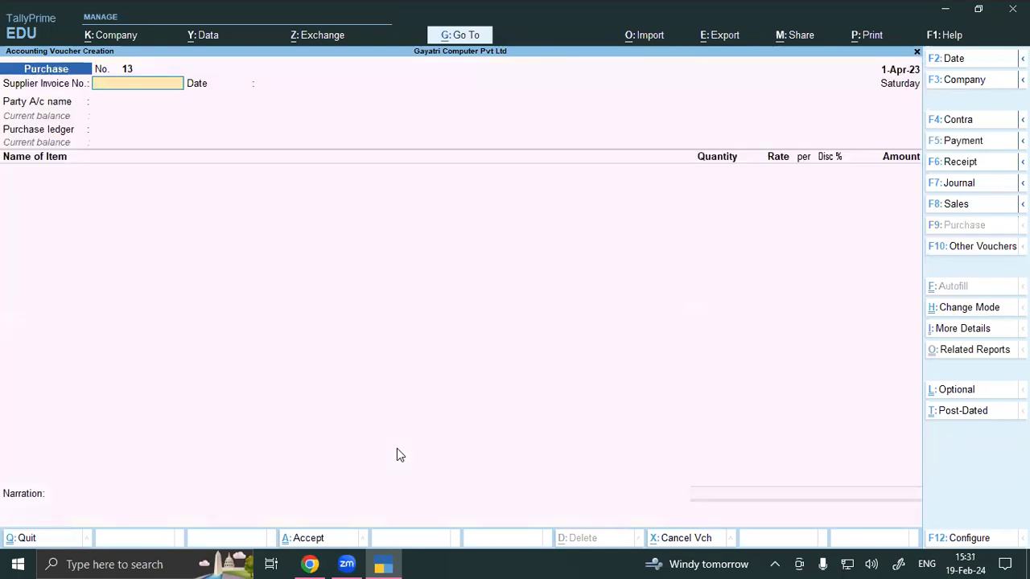
pyautogui.click(299, 559)
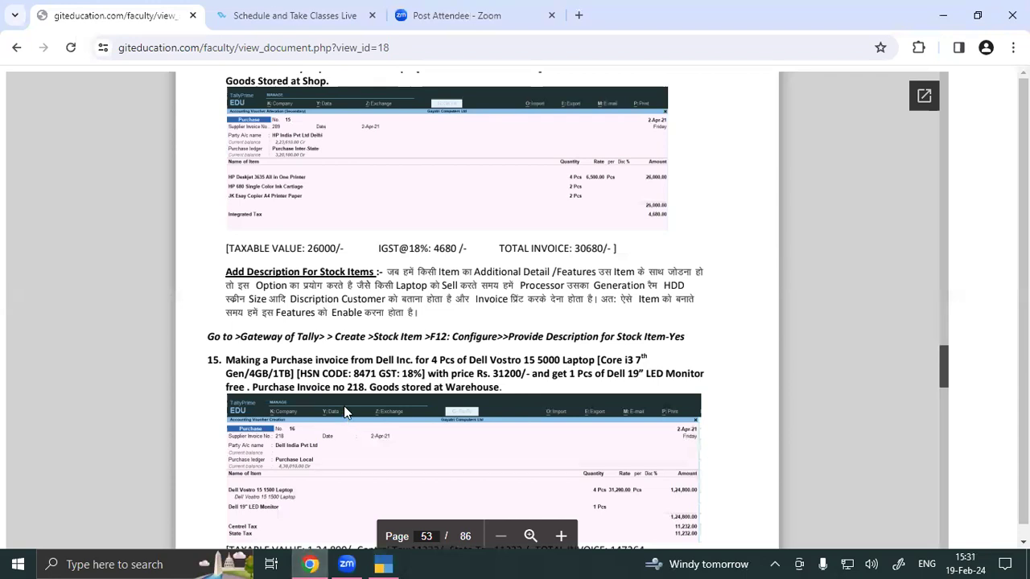
pyautogui.click(388, 563)
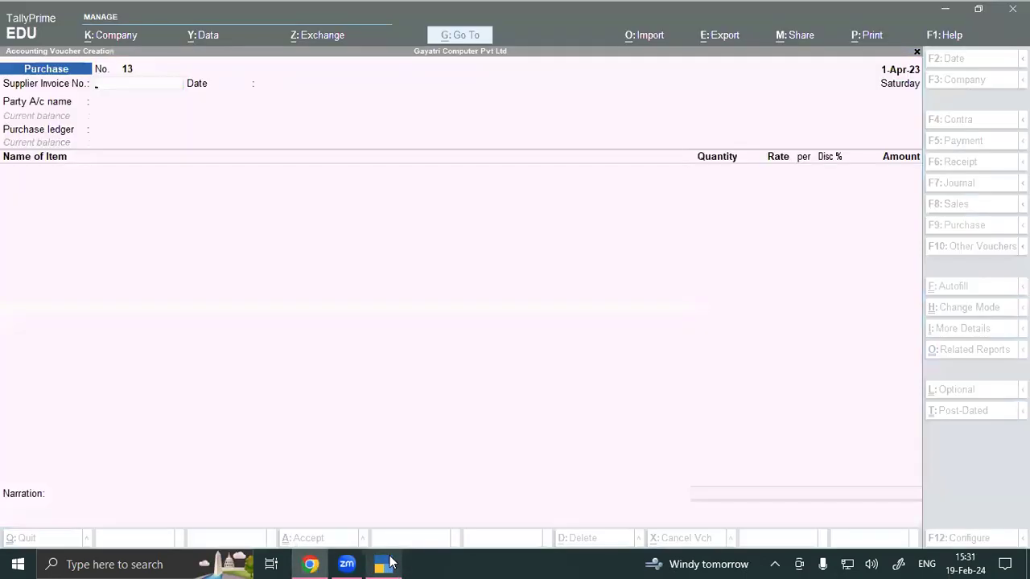
# Step: Enter supplier invoice 218, party Dell Inc Ltd and purchase ledger Purchase Local
pyautogui.click(383, 368)
pyautogui.write('218')
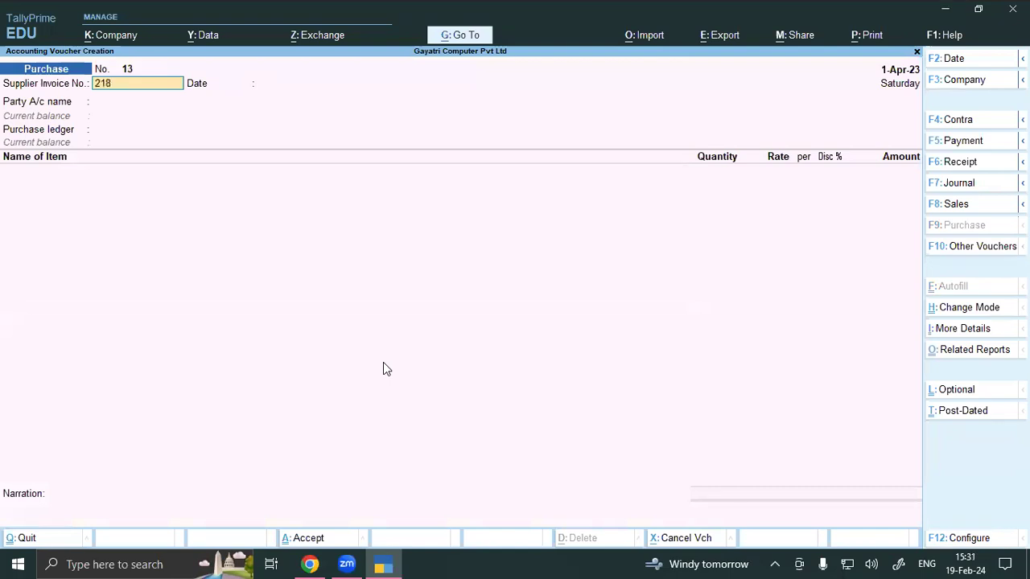
pyautogui.press('Return')
pyautogui.press('Return')
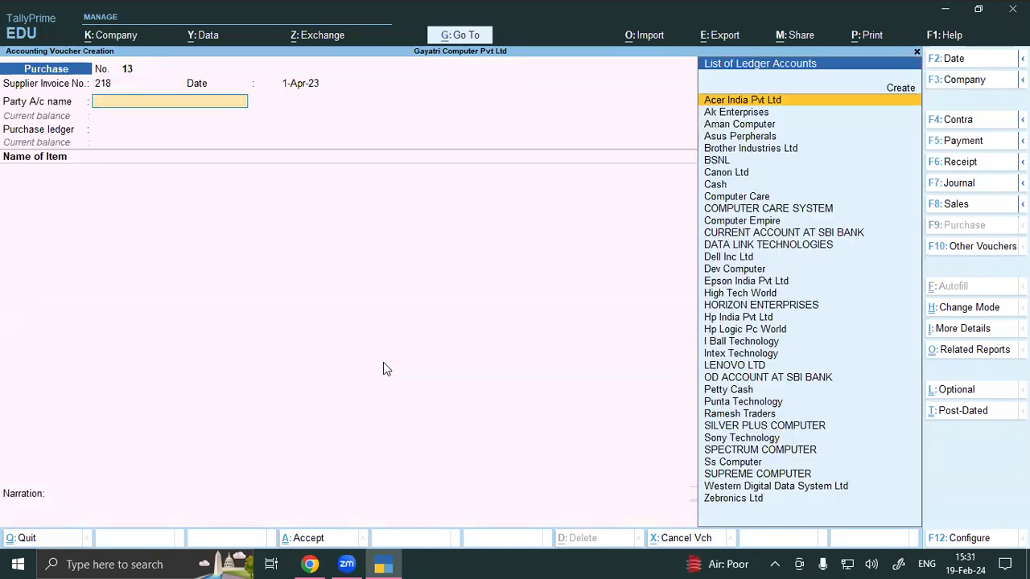
pyautogui.write('DELL')
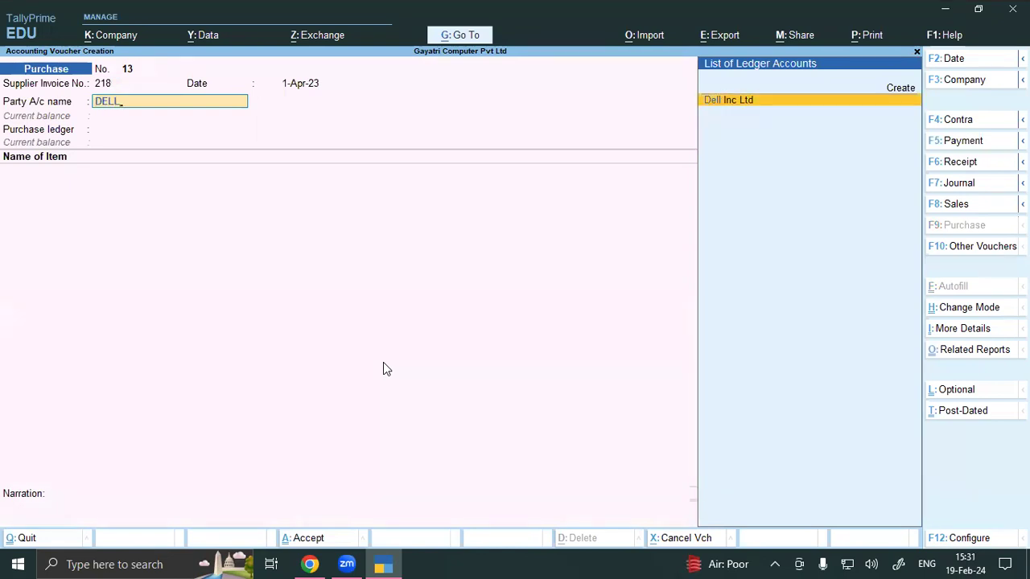
pyautogui.press('Return')
pyautogui.hotkey('ctrl', 'a')
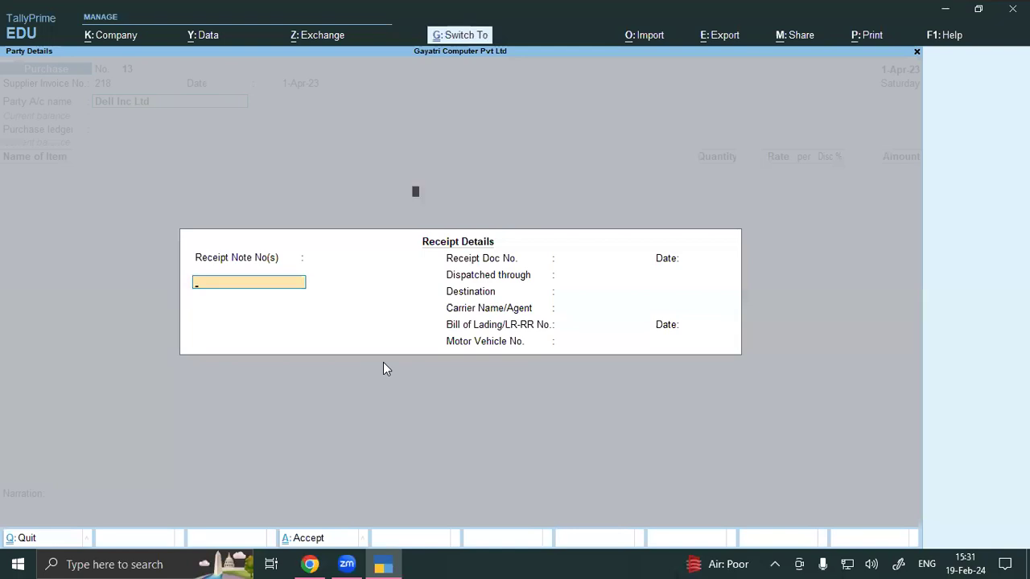
pyautogui.hotkey('ctrl', 'a')
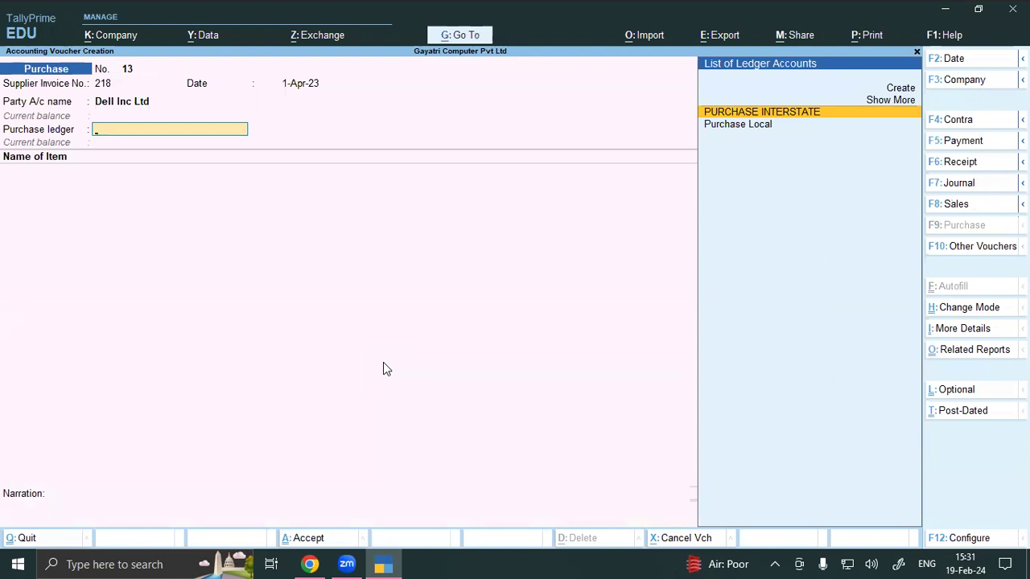
pyautogui.press('Down')
pyautogui.press('Return')
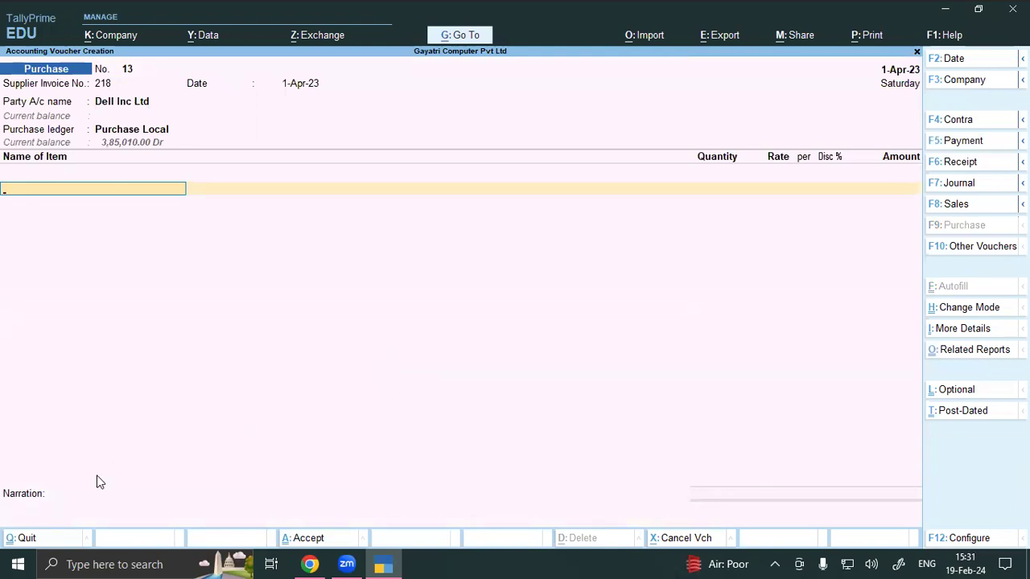
pyautogui.click(310, 564)
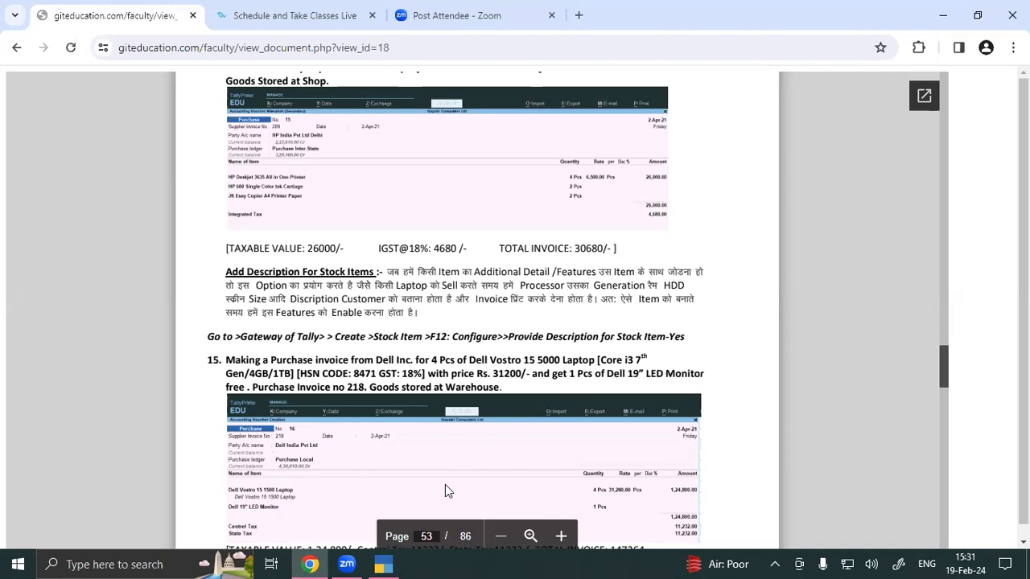
# Step: Create stock item DELL VOSTRO 15 5000 LAPTOP with description COREI3 LAPTOP 7 GEN 4GB 1TB
pyautogui.hotkey('alt', 'Tab')
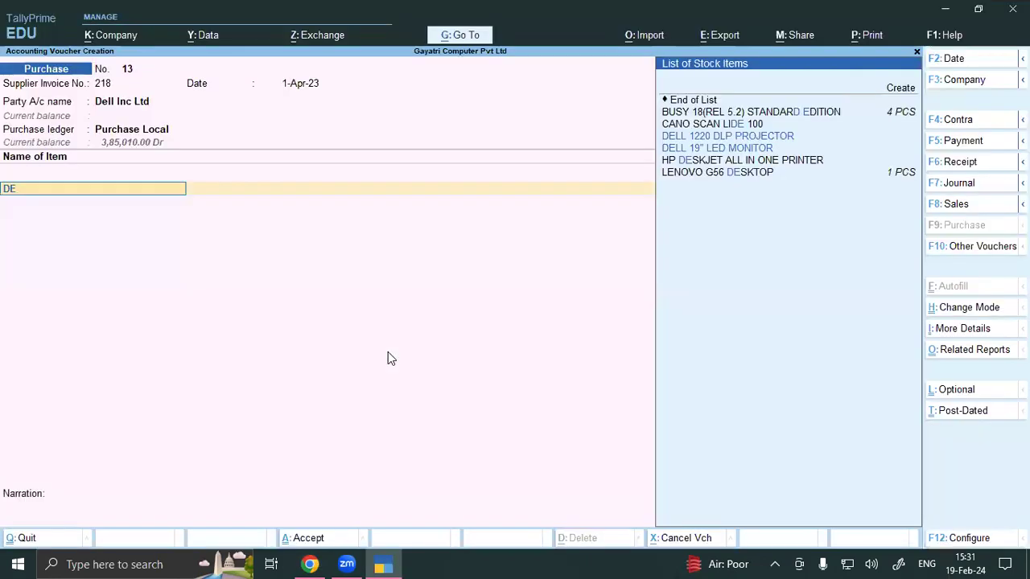
pyautogui.press('ctrl')
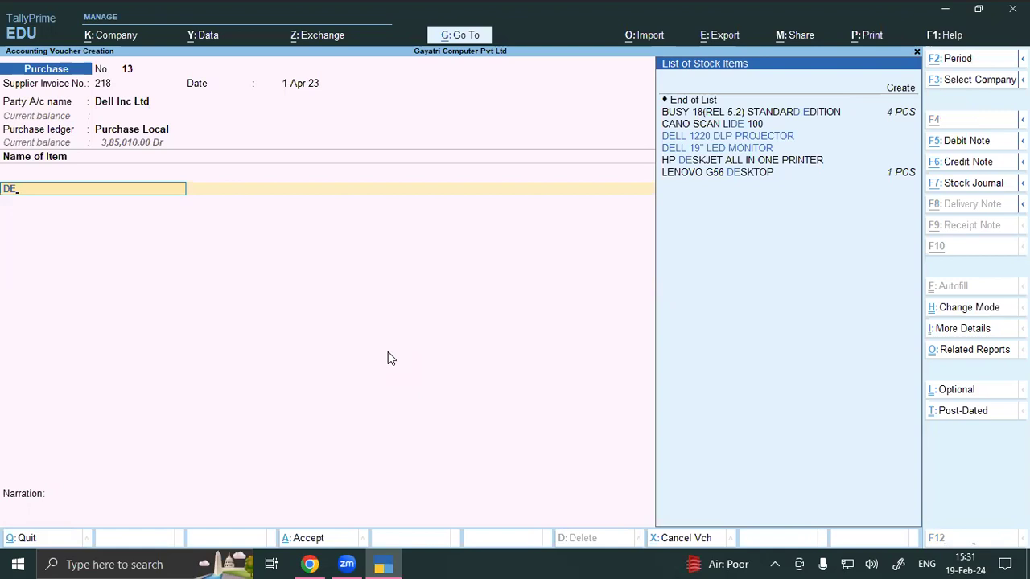
pyautogui.hotkey('alt', 'c')
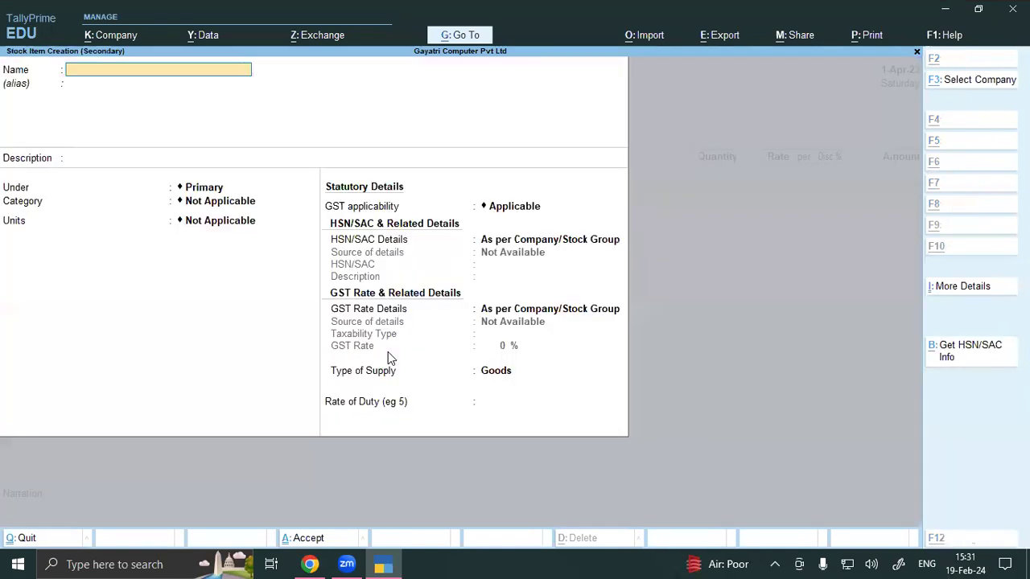
pyautogui.write('DE')
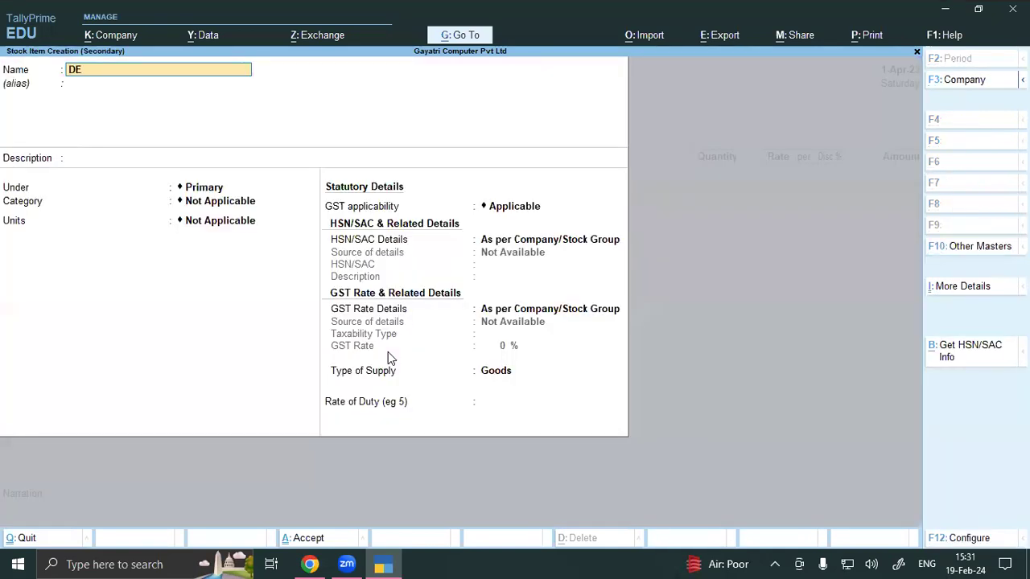
pyautogui.write('LL VOSTRO 15 5000 LAPTOP')
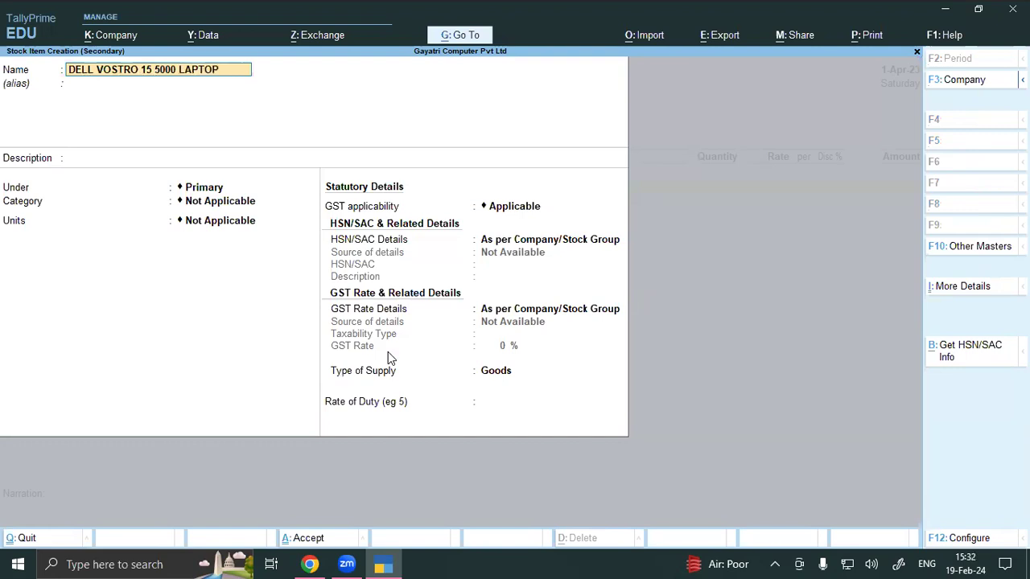
pyautogui.press('Return')
pyautogui.press('Return')
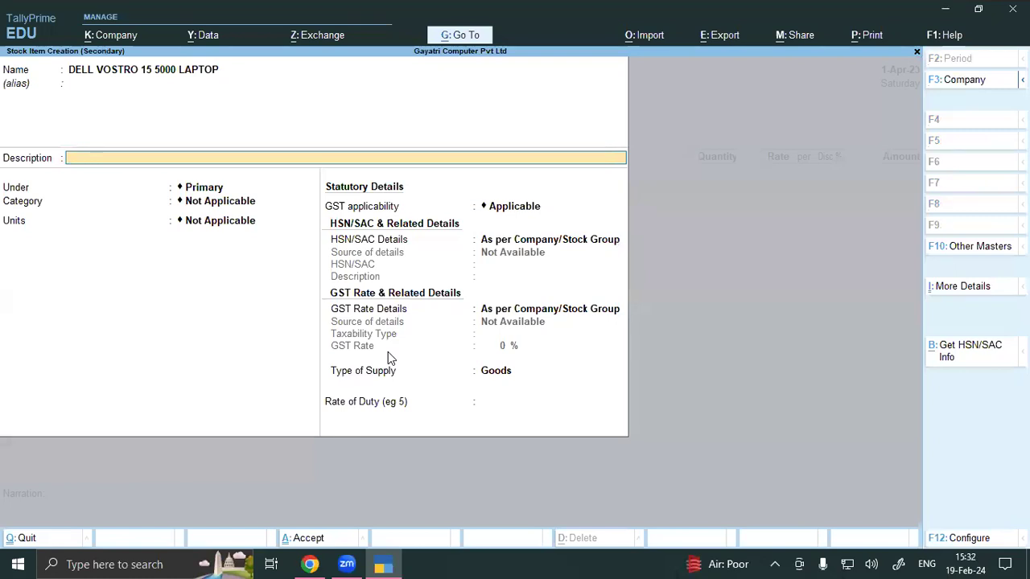
pyautogui.write('COREI3')
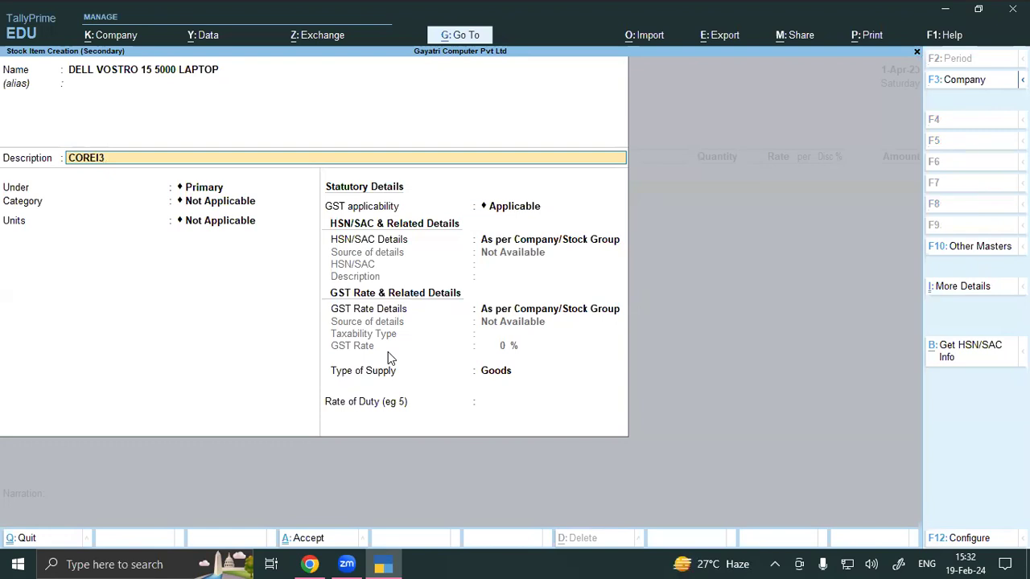
pyautogui.write(' LAPTOP')
pyautogui.click(321, 563)
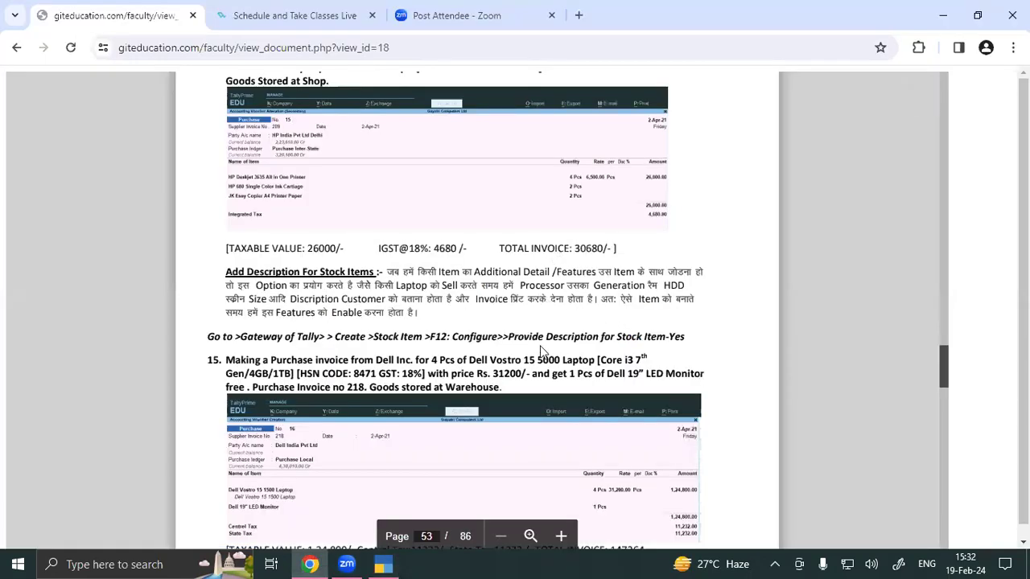
pyautogui.click(372, 563)
pyautogui.write('7')
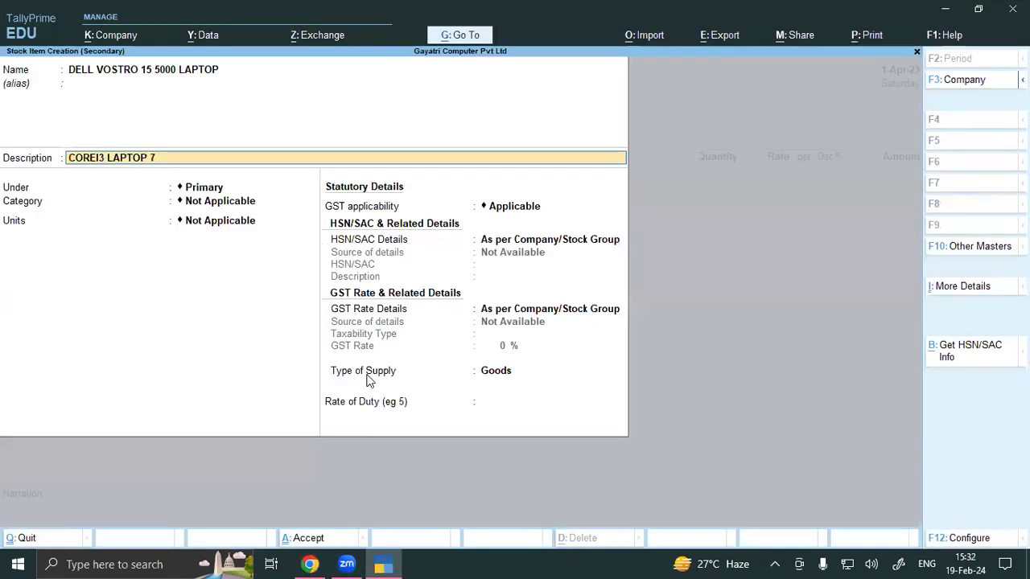
pyautogui.write(' GEN 4GB 1TB')
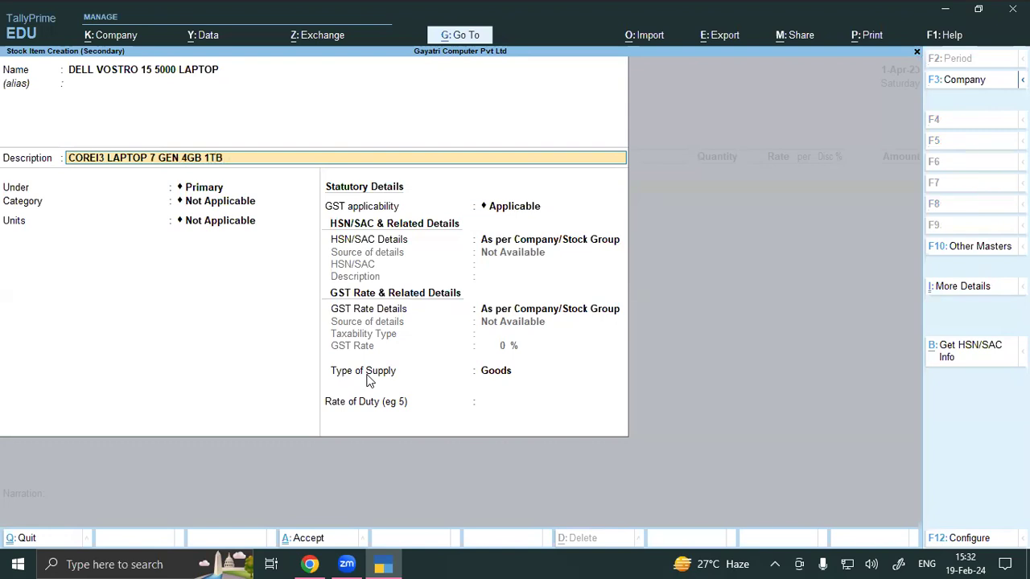
pyautogui.press('Return')
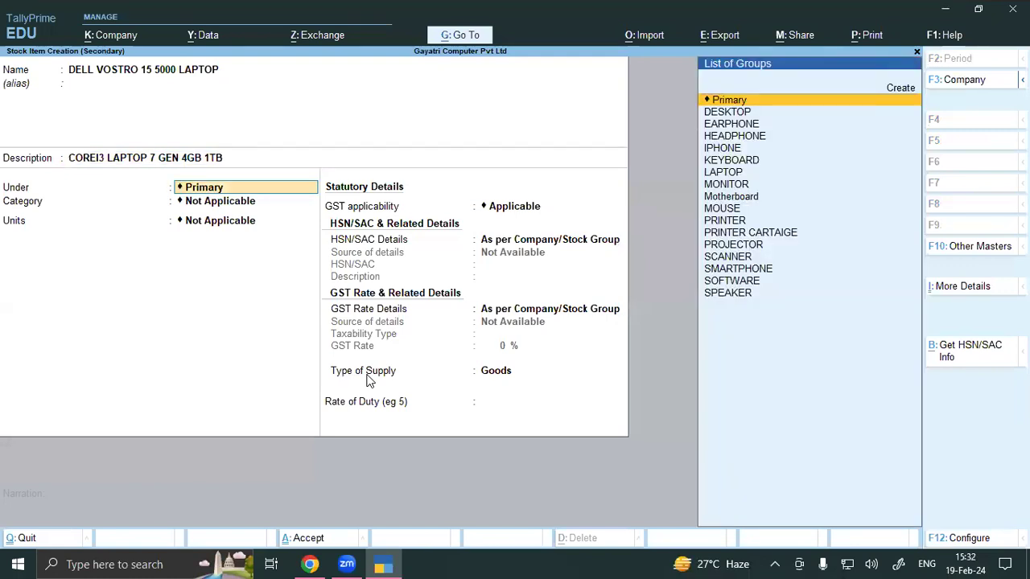
# Step: Place the laptop under LAPTOP, category DELL, units PCS, and save it
pyautogui.write('LAP')
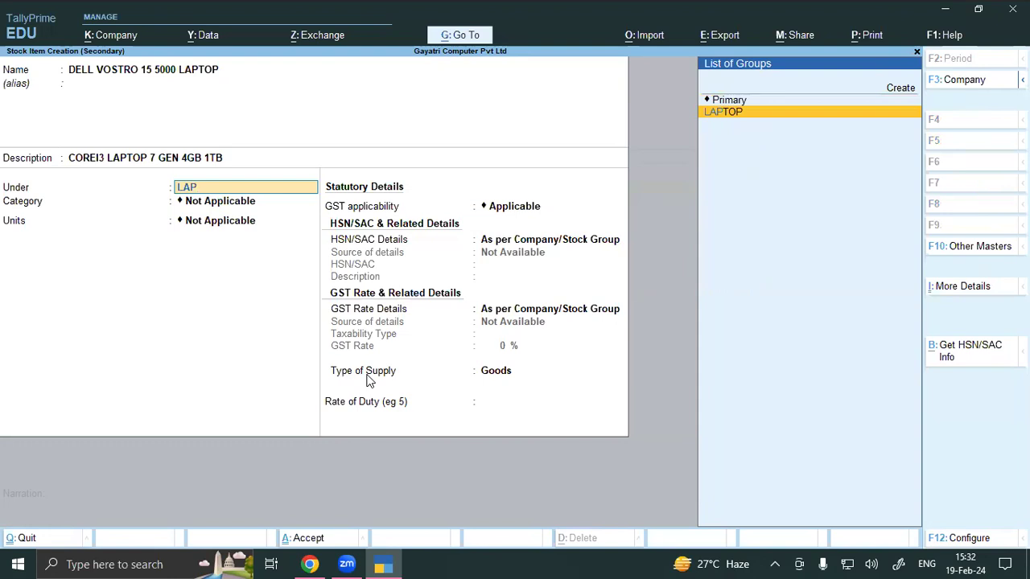
pyautogui.press('Return')
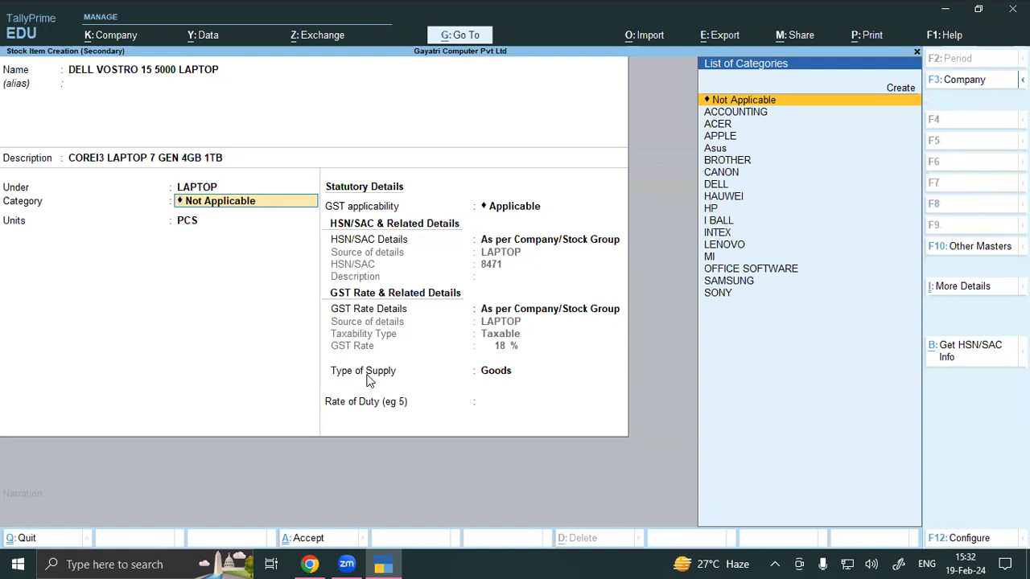
pyautogui.write('DELL')
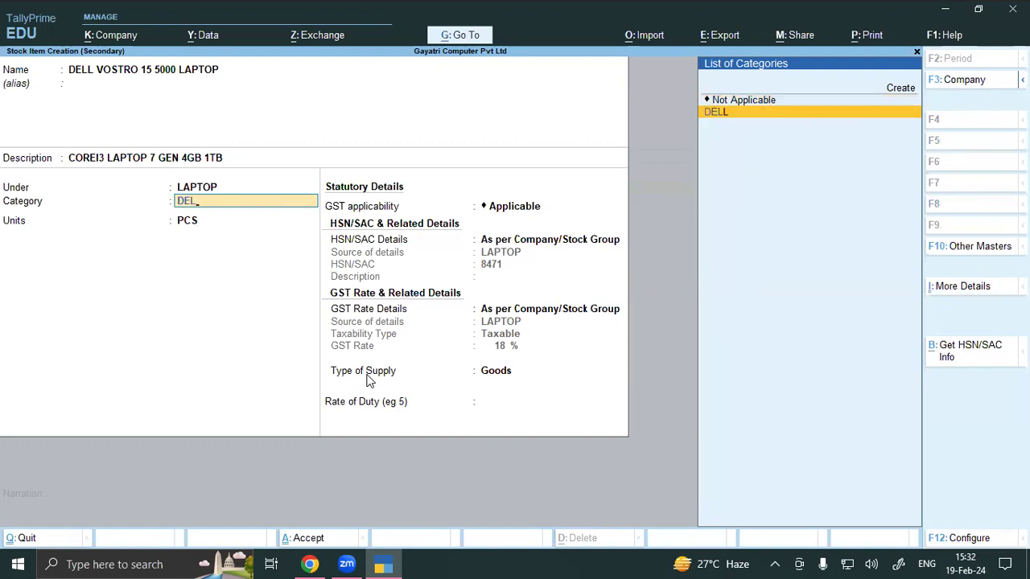
pyautogui.press('Return')
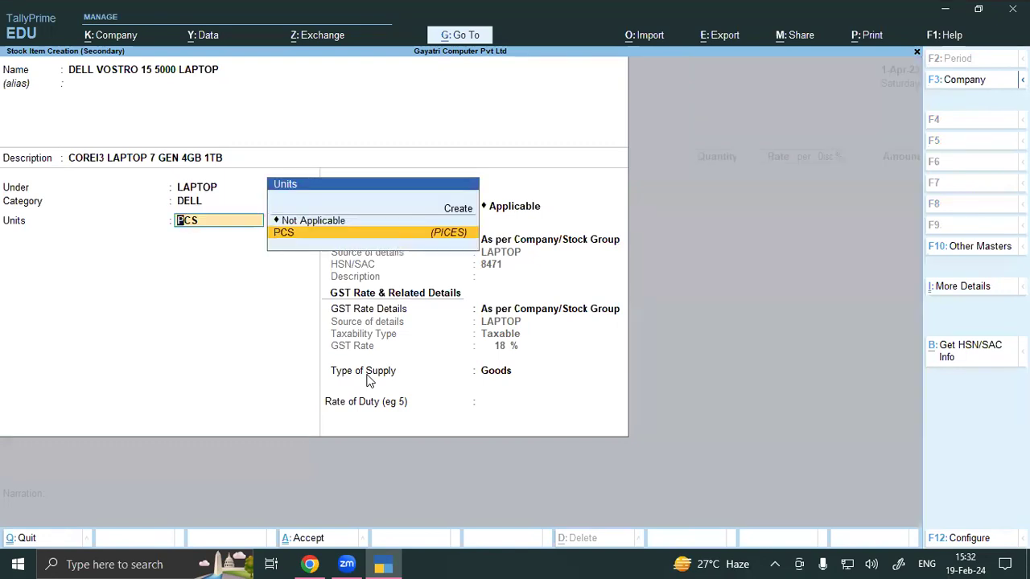
pyautogui.press('Return')
pyautogui.press('Return')
pyautogui.press('Return')
pyautogui.press('Return')
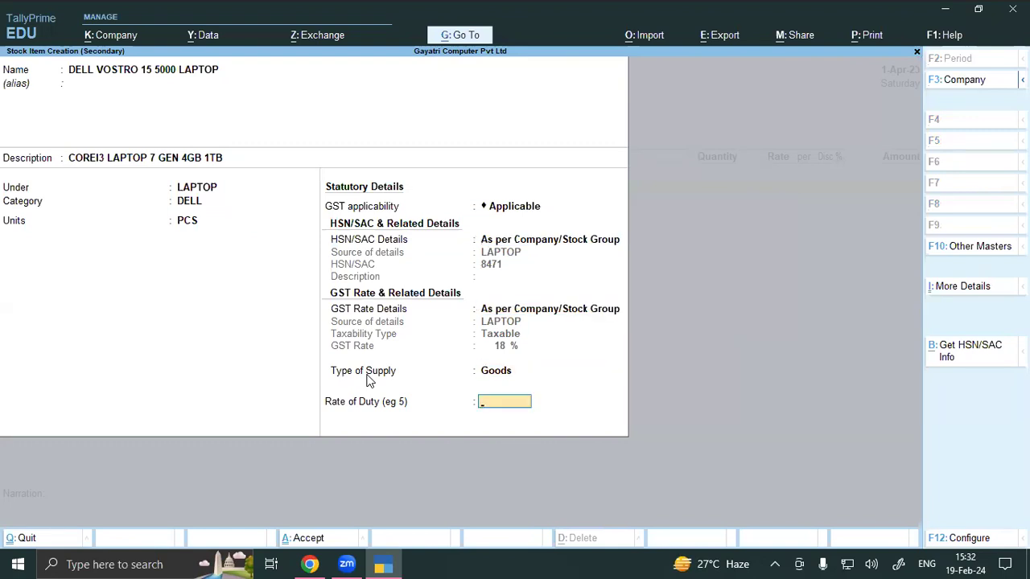
pyautogui.press('Return')
pyautogui.press('Return')
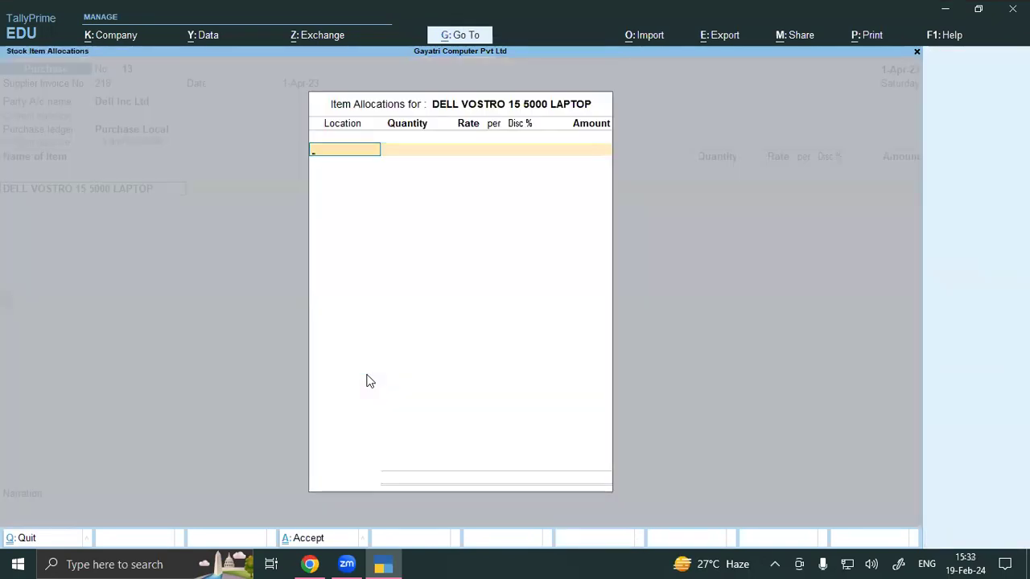
# Step: Allocate 4 PCS of the laptop from WAREHOUSE at 31,200, totalling 1,24,800.00
pyautogui.hotkey('alt', 'Tab')
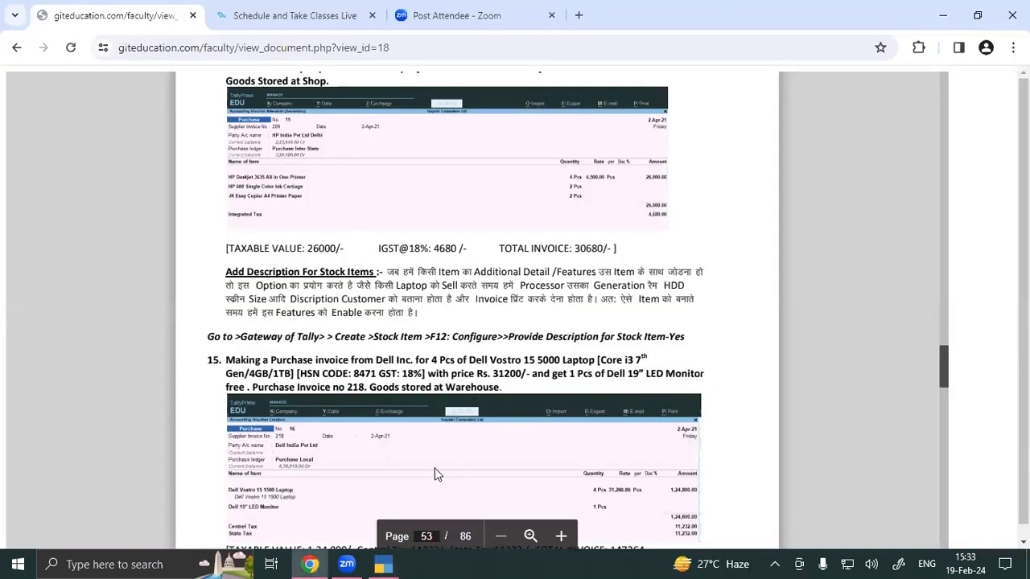
pyautogui.click(385, 564)
pyautogui.write('WARE')
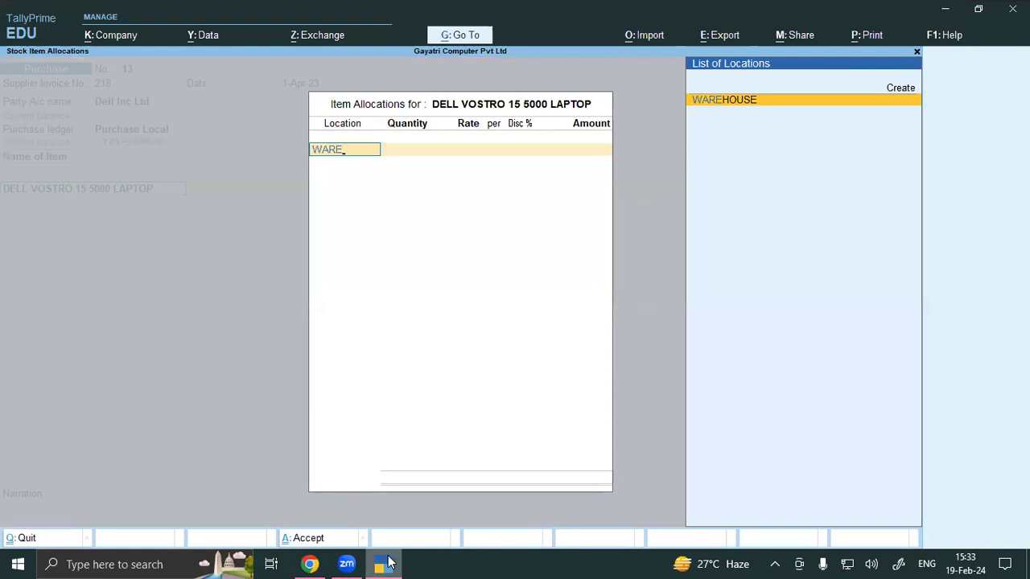
pyautogui.press('Return')
pyautogui.write('4')
pyautogui.press('Return')
pyautogui.write('31200')
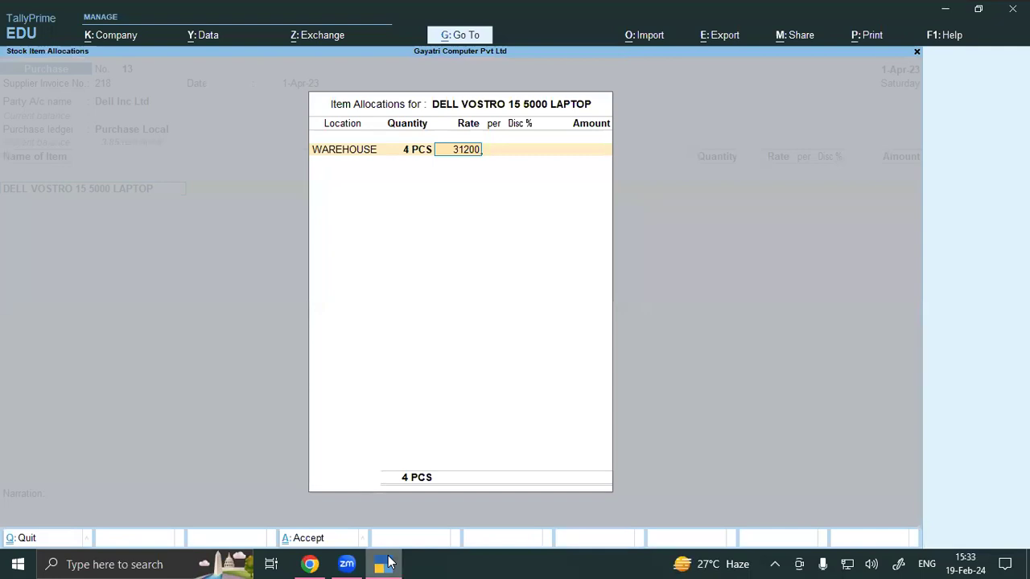
pyautogui.press('Return')
pyautogui.press('Return')
pyautogui.press('Return')
pyautogui.press('Return')
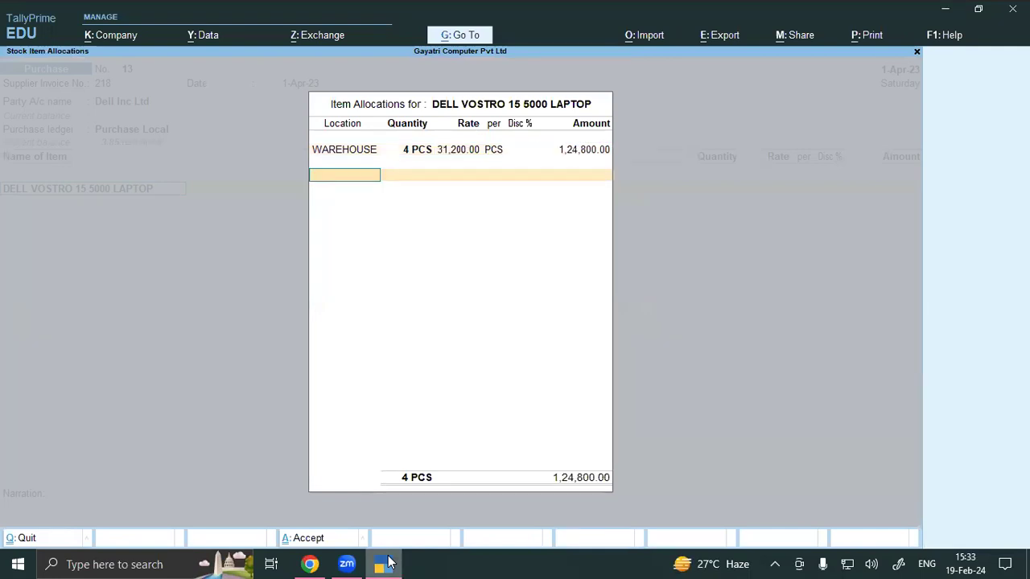
pyautogui.press('Return')
pyautogui.press('Return')
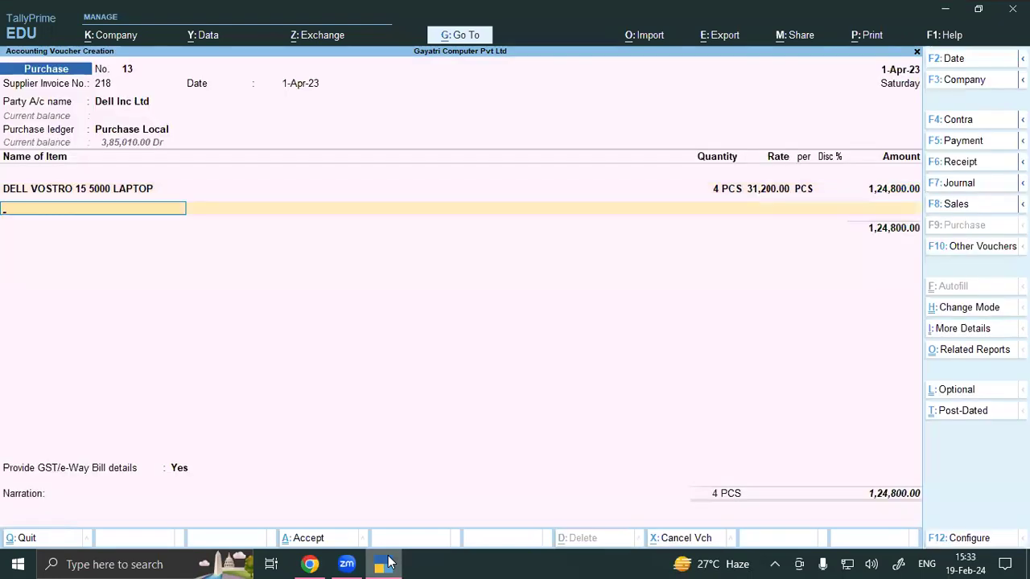
pyautogui.press('Return')
pyautogui.press('BackSpace')
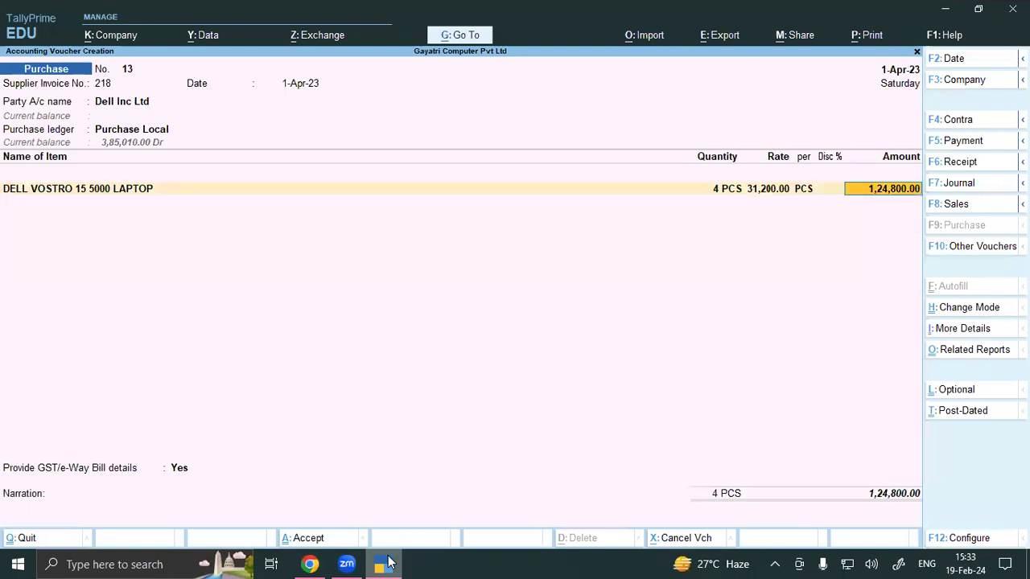
# Step: Enable additional descriptions for stock items in the voucher configuration
pyautogui.press('F12')
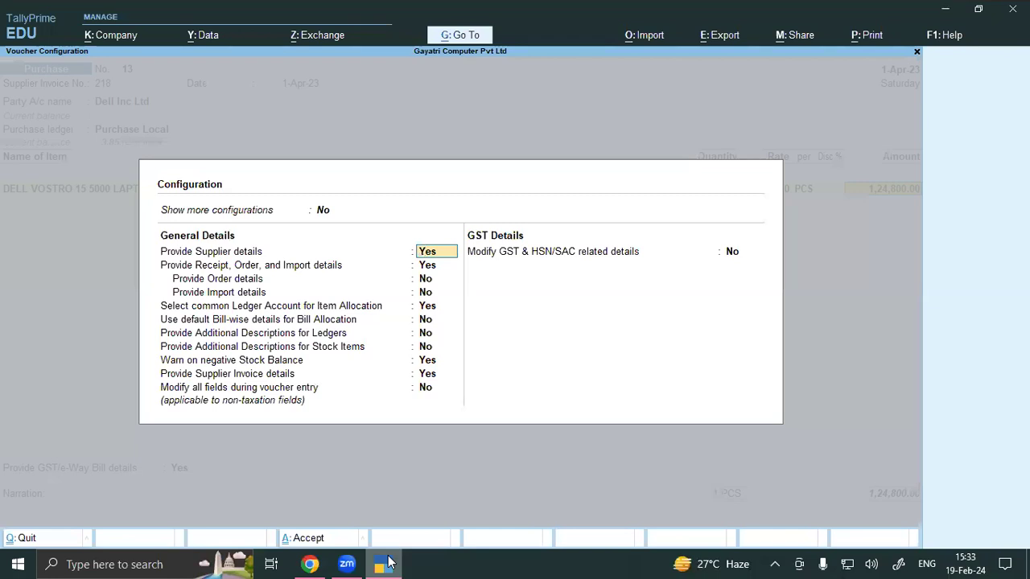
pyautogui.press('Return')
pyautogui.press('Return')
pyautogui.press('Return')
pyautogui.press('Return')
pyautogui.press('Return')
pyautogui.press('Return')
pyautogui.press('Return')
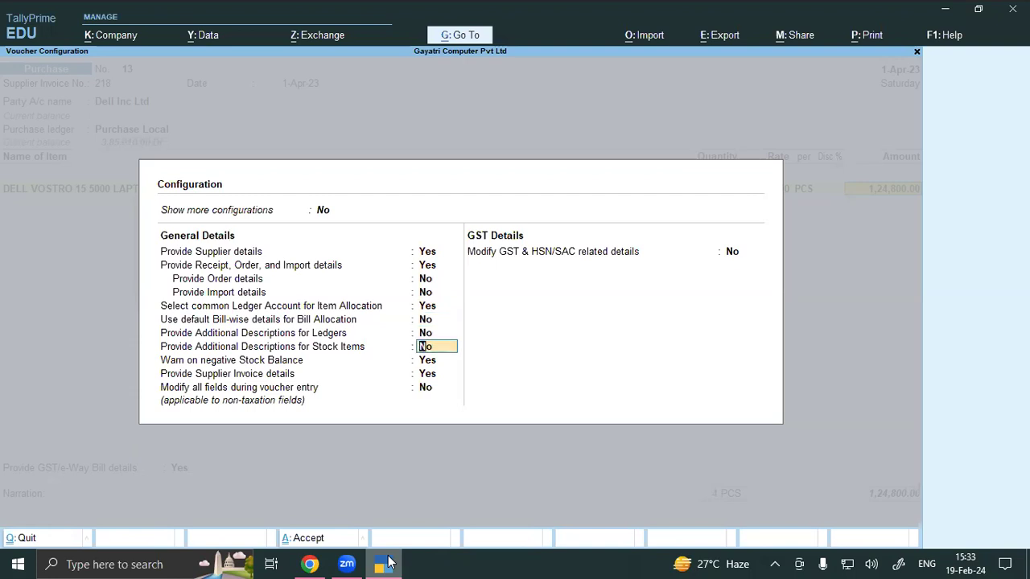
pyautogui.write('y')
pyautogui.press('Return')
pyautogui.hotkey('ctrl', 'a')
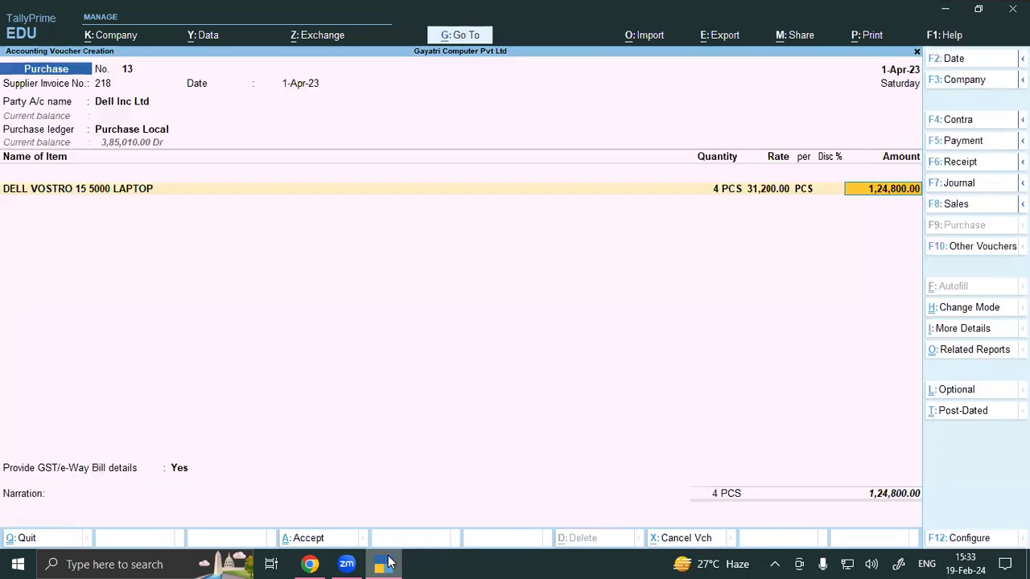
# Step: Show COREI3 LAPTOP 7 GEN 4GB 1TB on the laptop line and move to a new item row
pyautogui.press('Up')
pyautogui.press('Return')
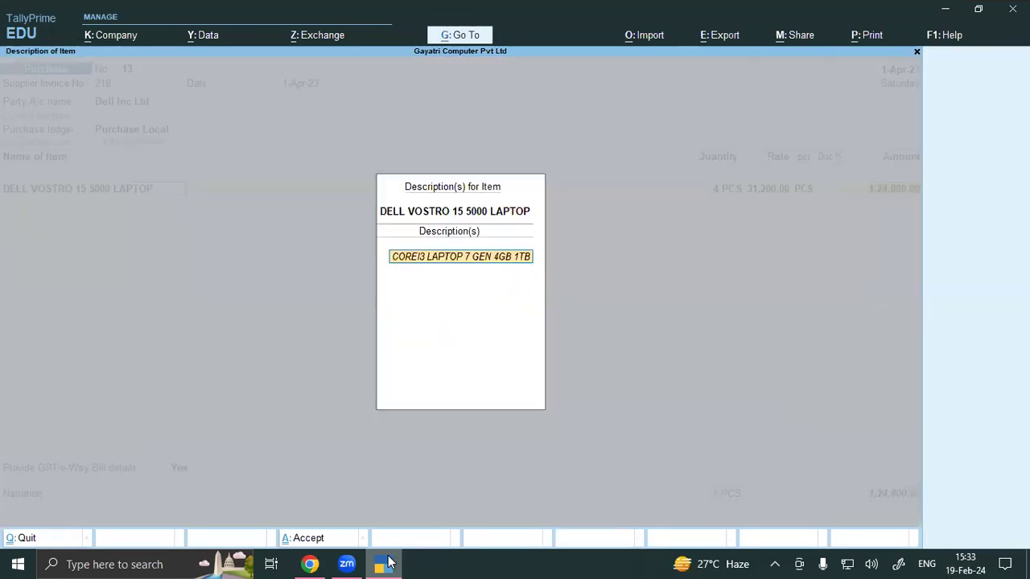
pyautogui.press('Return')
pyautogui.press('Return')
pyautogui.press('Return')
pyautogui.press('Return')
pyautogui.press('Return')
pyautogui.press('Return')
pyautogui.press('Return')
pyautogui.press('Return')
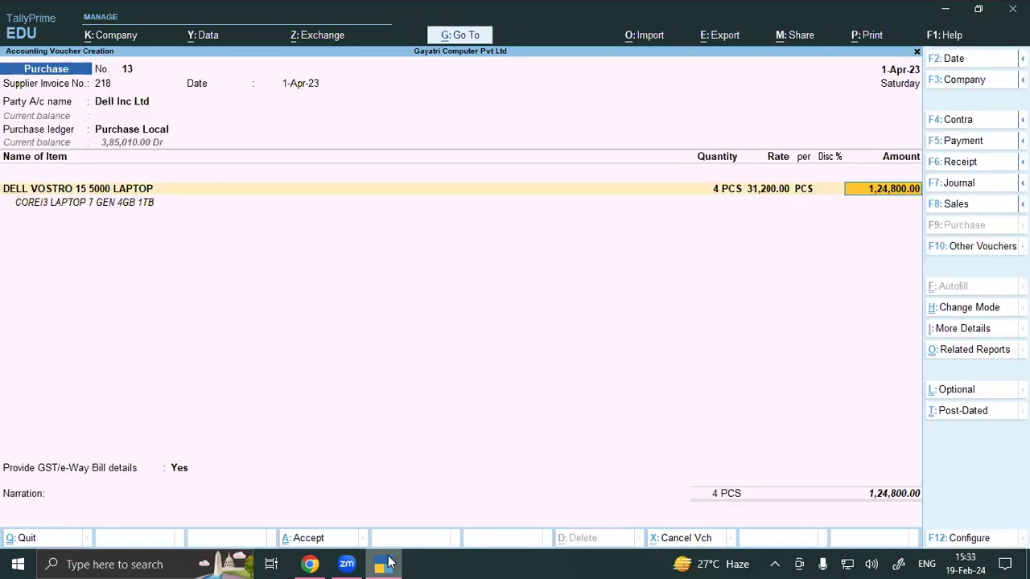
pyautogui.press('Return')
pyautogui.press('Return')
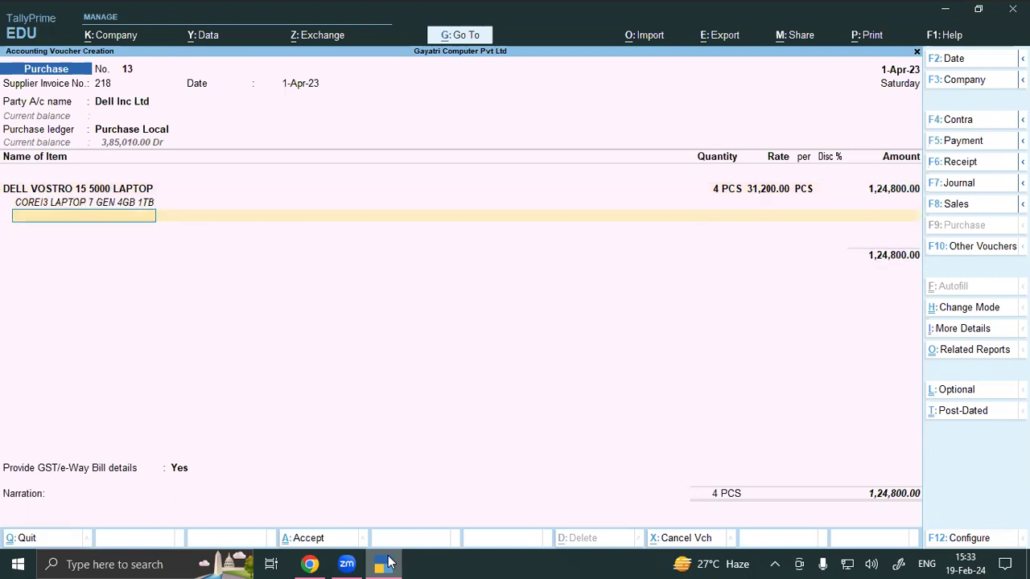
pyautogui.press('Return')
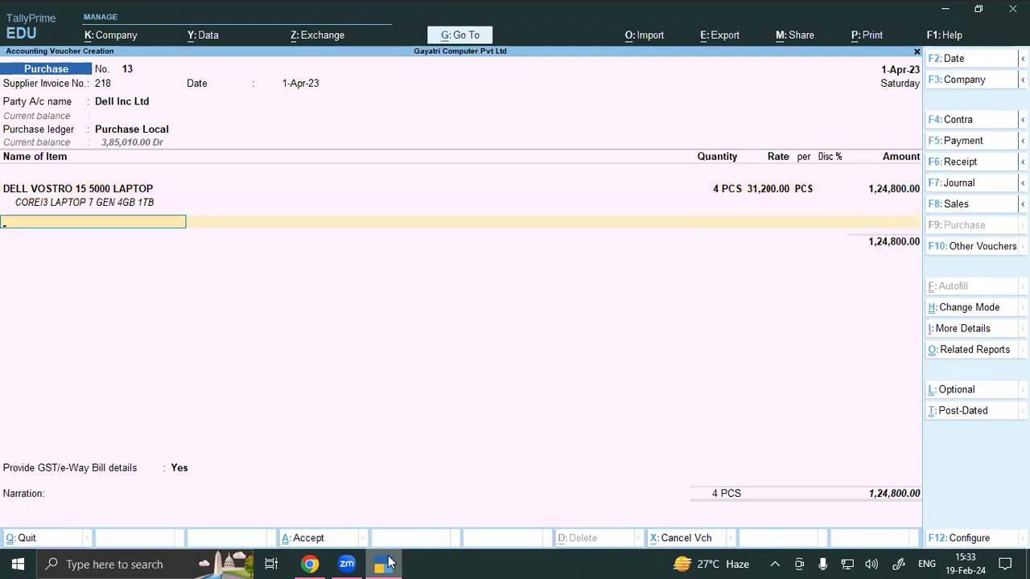
# Step: Add 1 PCS of DELL 19" LED MONITOR from WAREHOUSE with no rate
pyautogui.write('DELL')
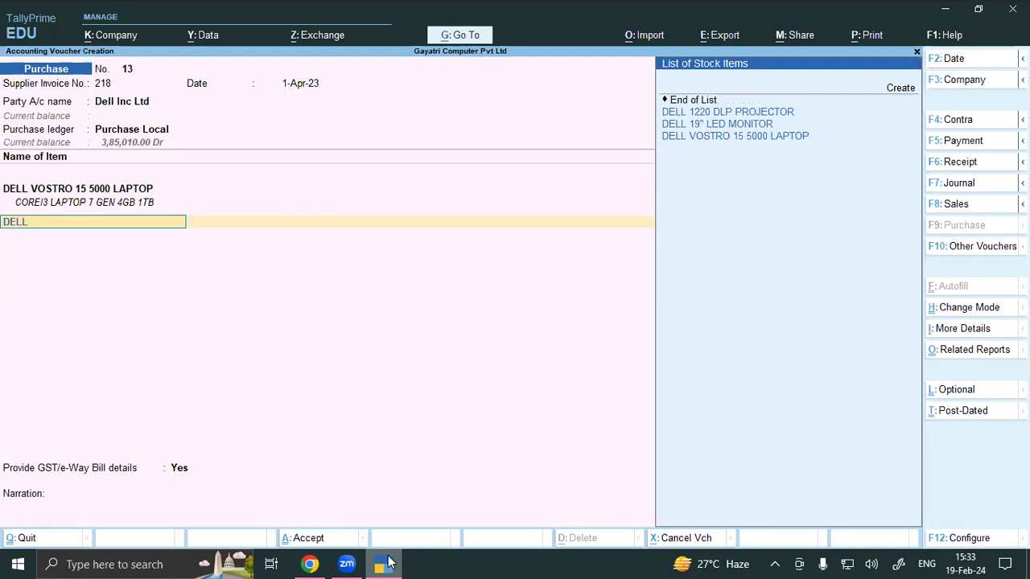
pyautogui.press('Down')
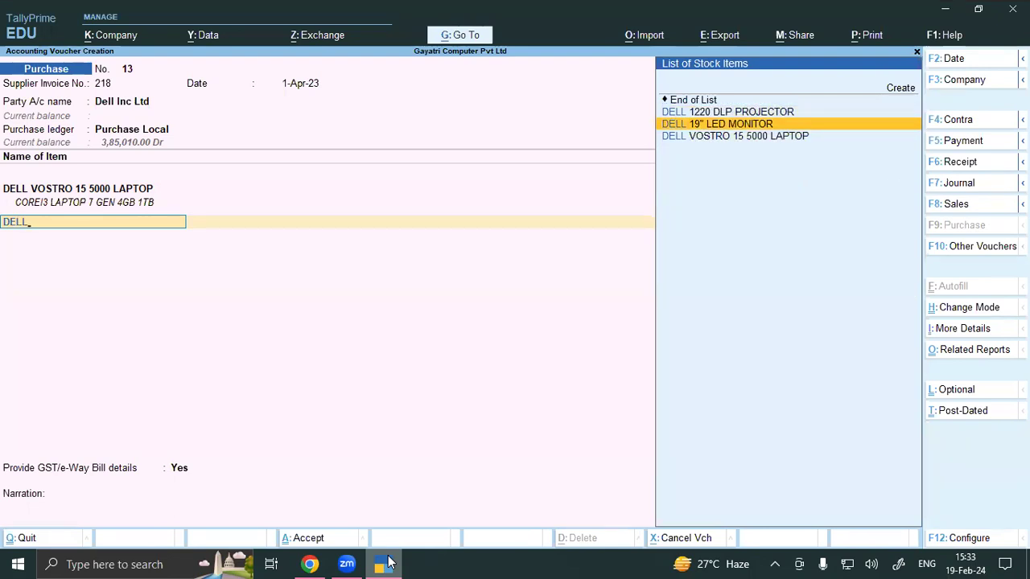
pyautogui.press('Return')
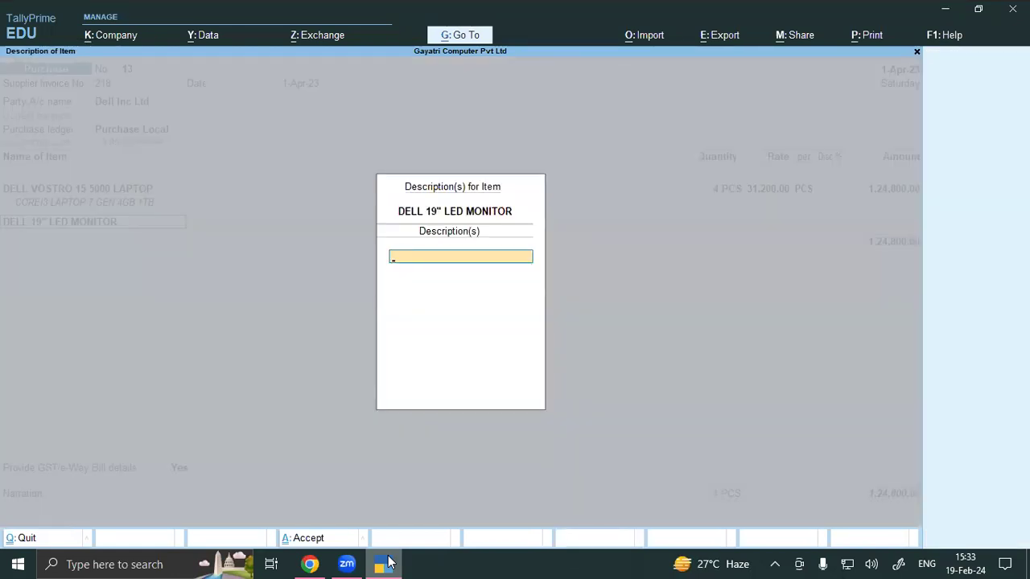
pyautogui.press('Return')
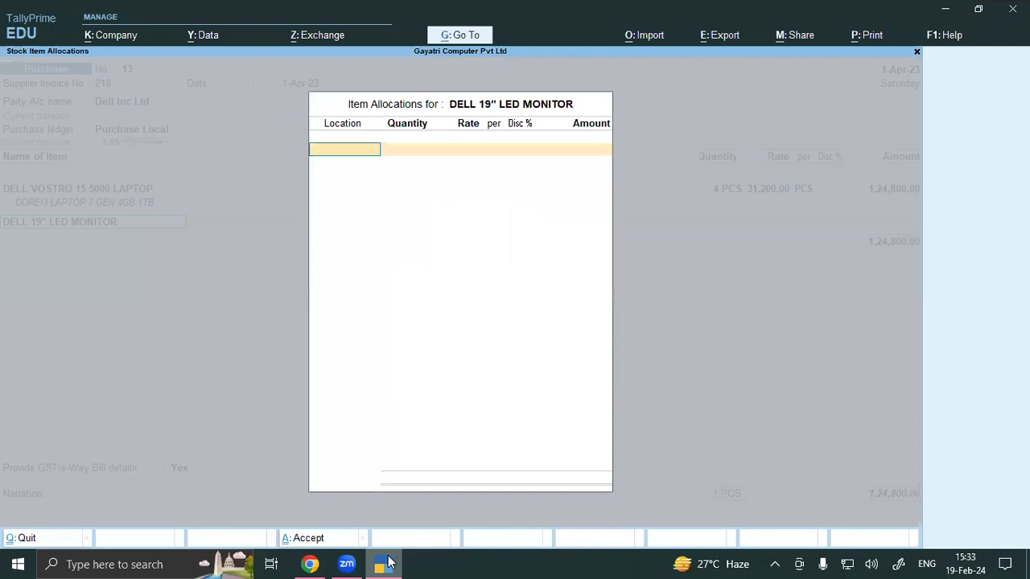
pyautogui.write('ware')
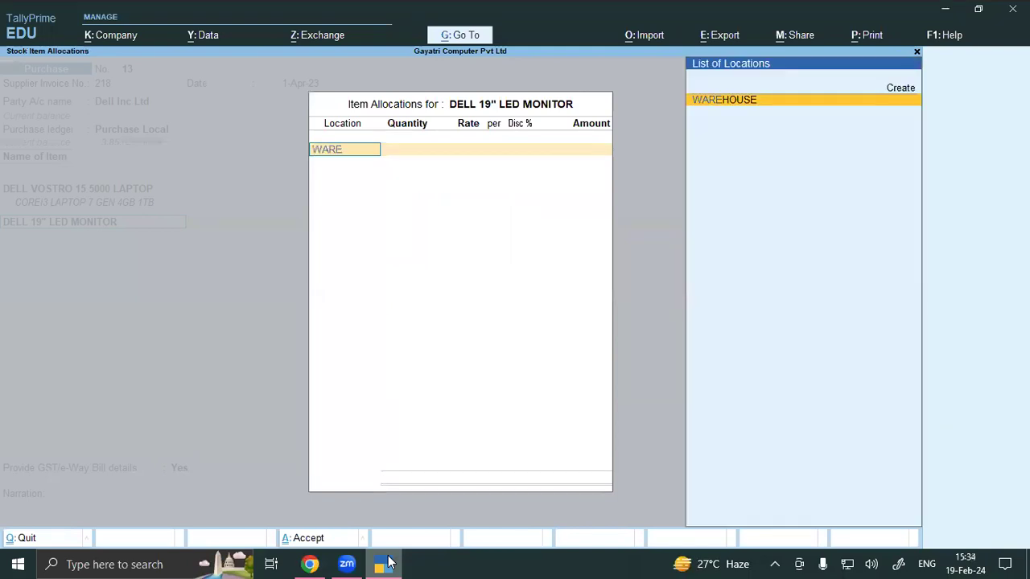
pyautogui.press('Return')
pyautogui.write('1')
pyautogui.press('Return')
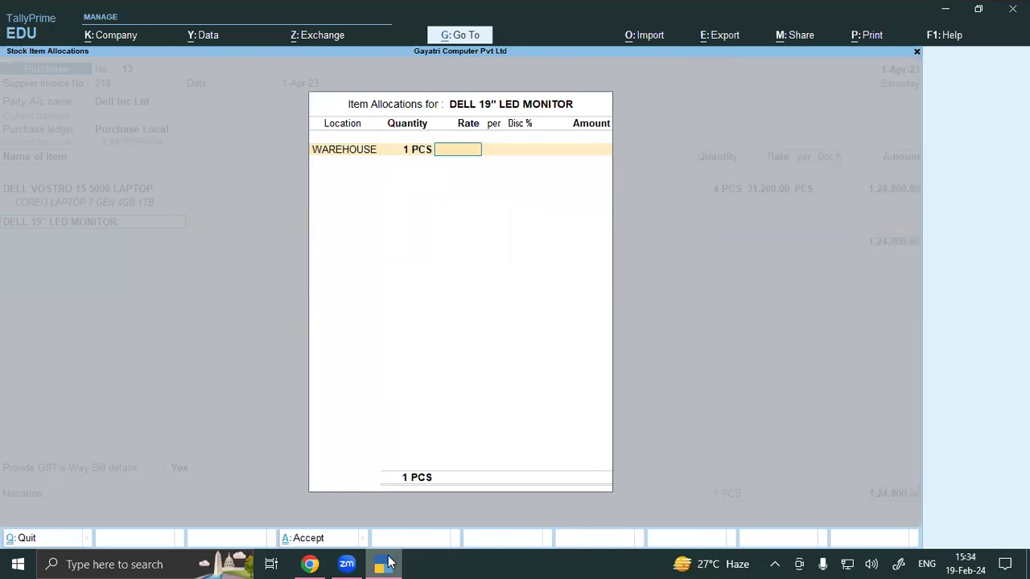
pyautogui.press('Return')
pyautogui.press('Return')
pyautogui.press('Return')
pyautogui.press('Return')
pyautogui.press('Return')
pyautogui.press('Return')
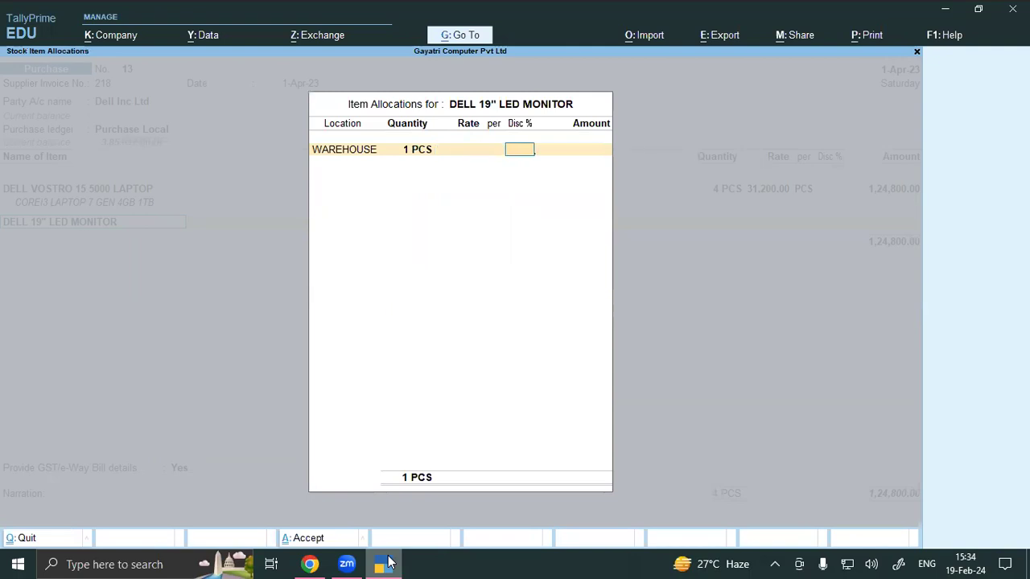
# Step: Add CGST and SGST lines of 11,232.00 each and save voucher 13 at 1,47,264.00
pyautogui.press('Return')
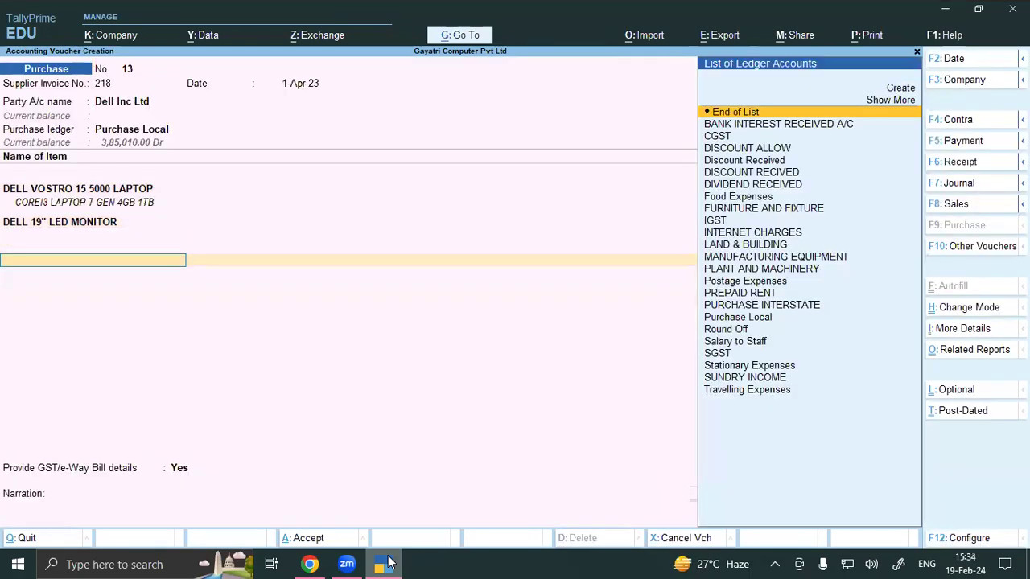
pyautogui.write('cg')
pyautogui.press('Return')
pyautogui.press('Return')
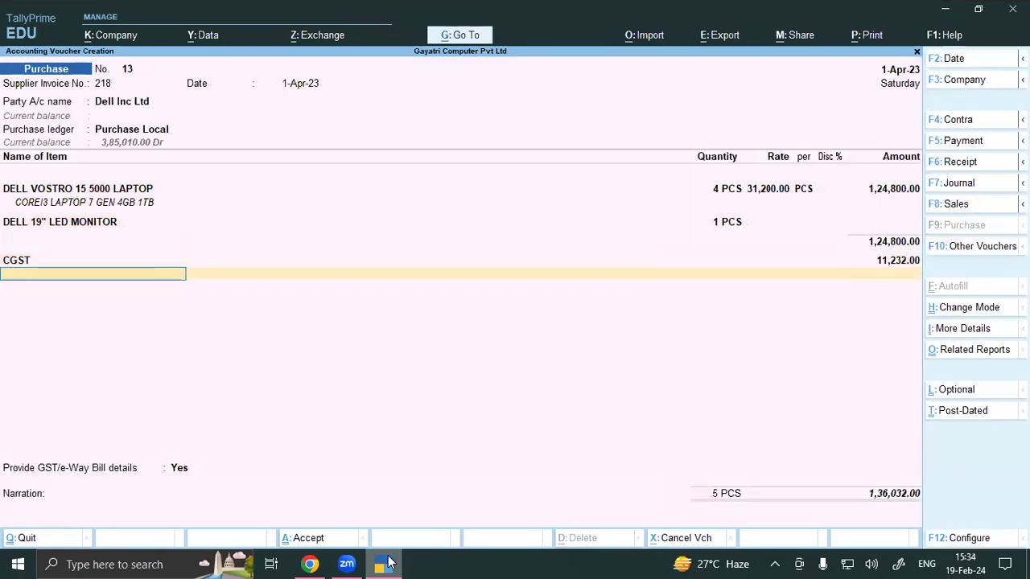
pyautogui.write('sg')
pyautogui.press('Return')
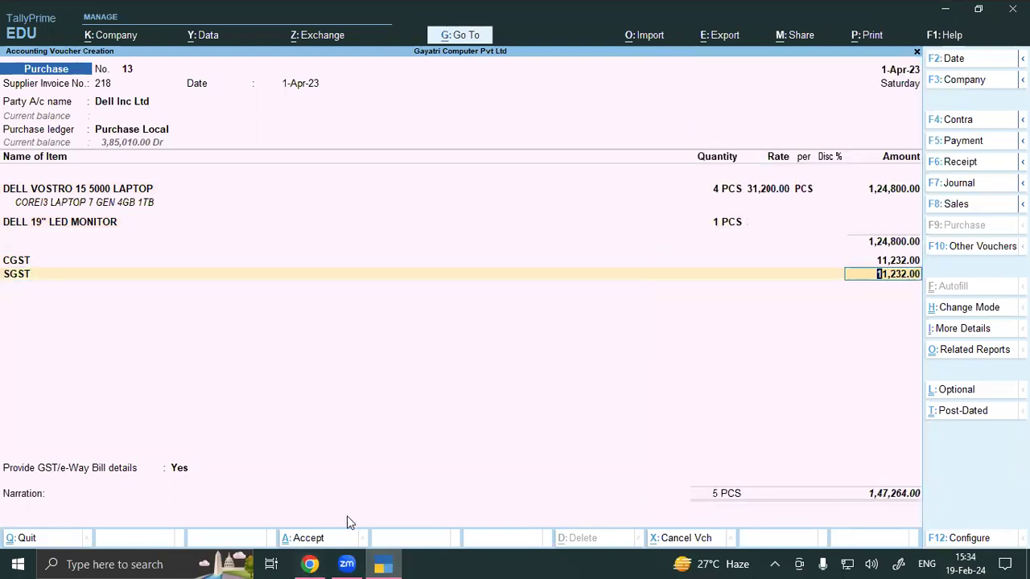
pyautogui.click(310, 564)
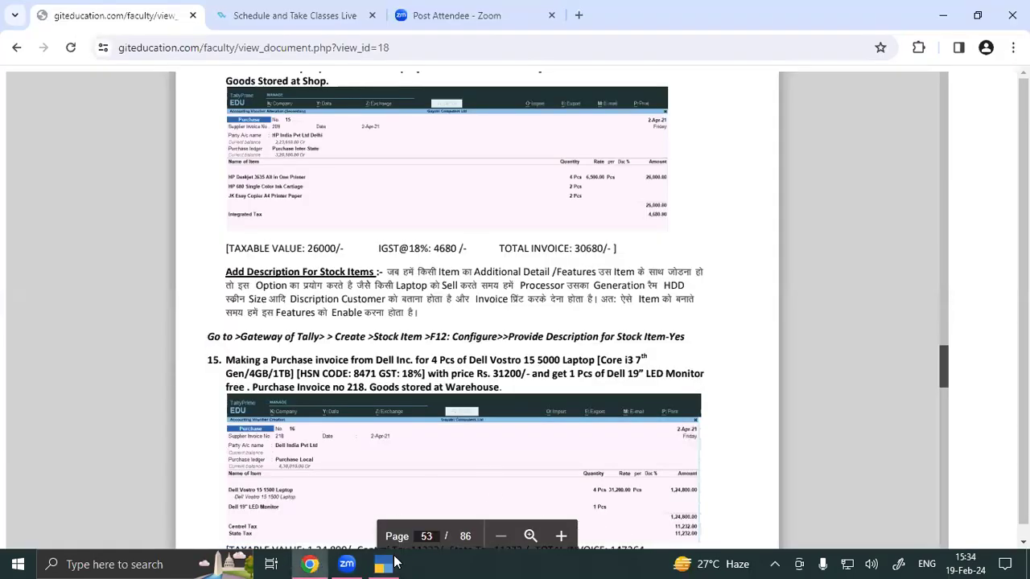
pyautogui.click(394, 563)
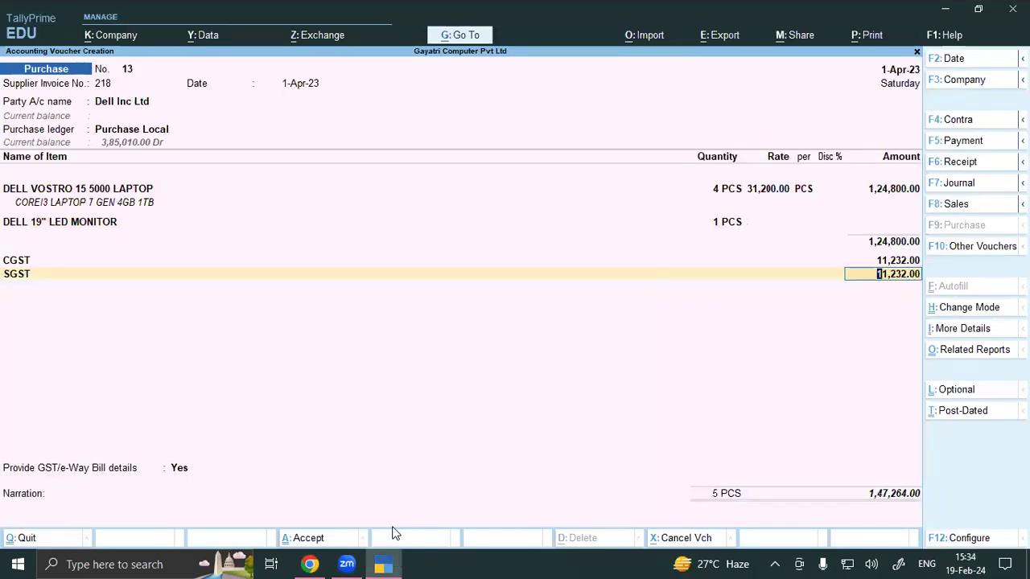
pyautogui.hotkey('ctrl', 'a')
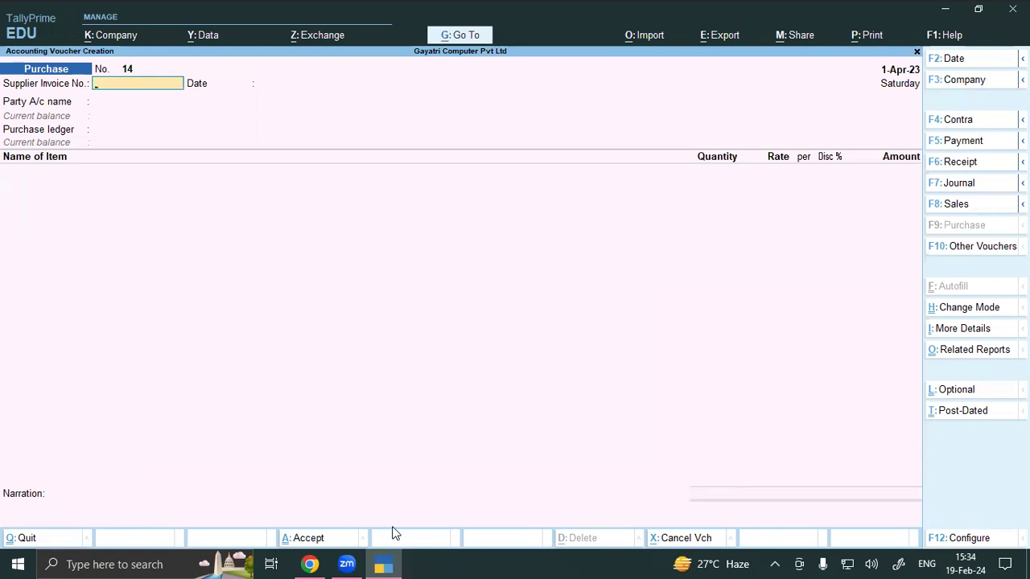
# Step: Fill voucher 14 with supplier invoice TAX-058, party Aman Computer and ledger Purchase Local
pyautogui.write('AX-058')
pyautogui.press('Return')
pyautogui.press('Return')
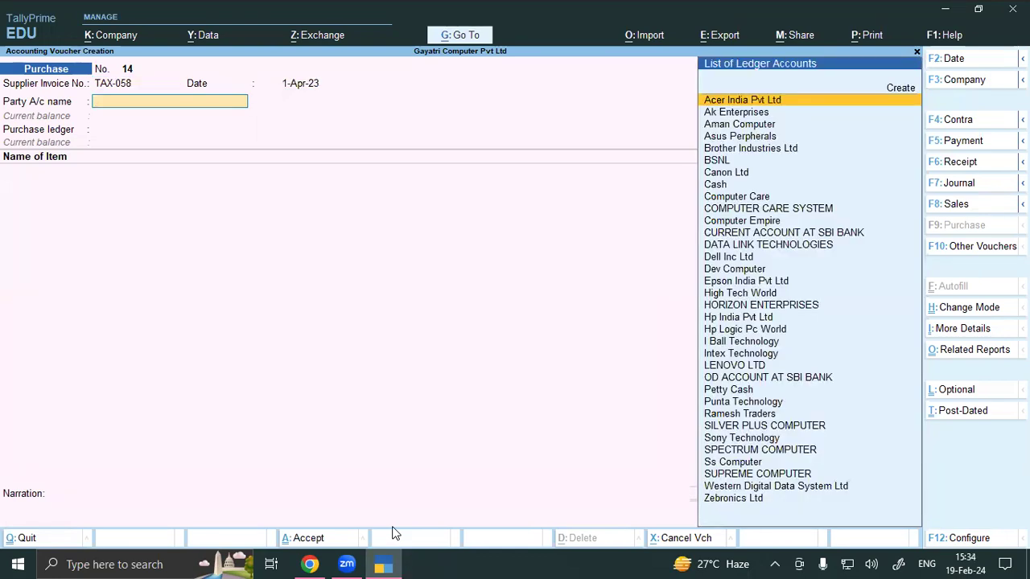
pyautogui.press('Down')
pyautogui.press('Down')
pyautogui.press('Return')
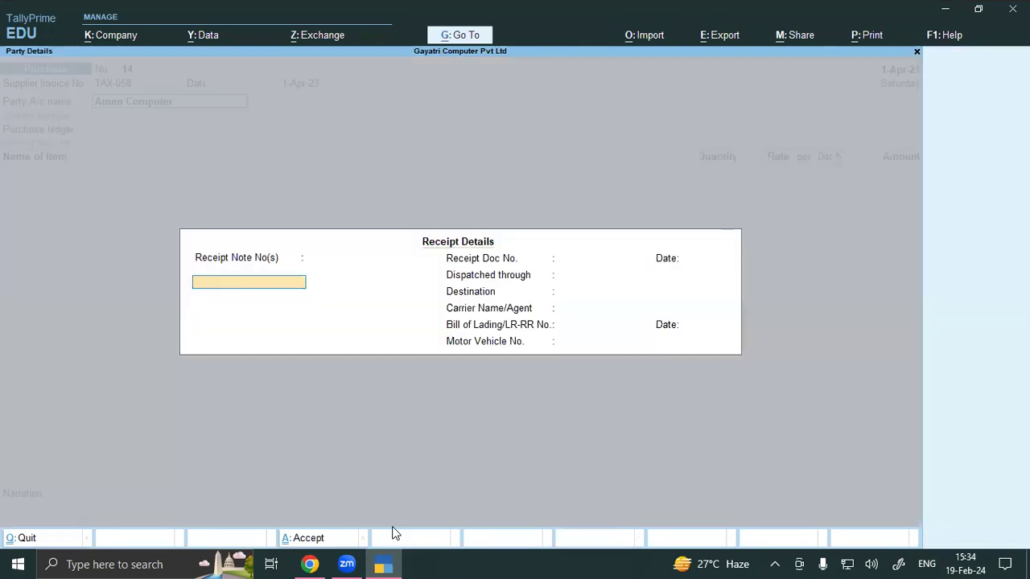
pyautogui.hotkey('ctrl', 'a')
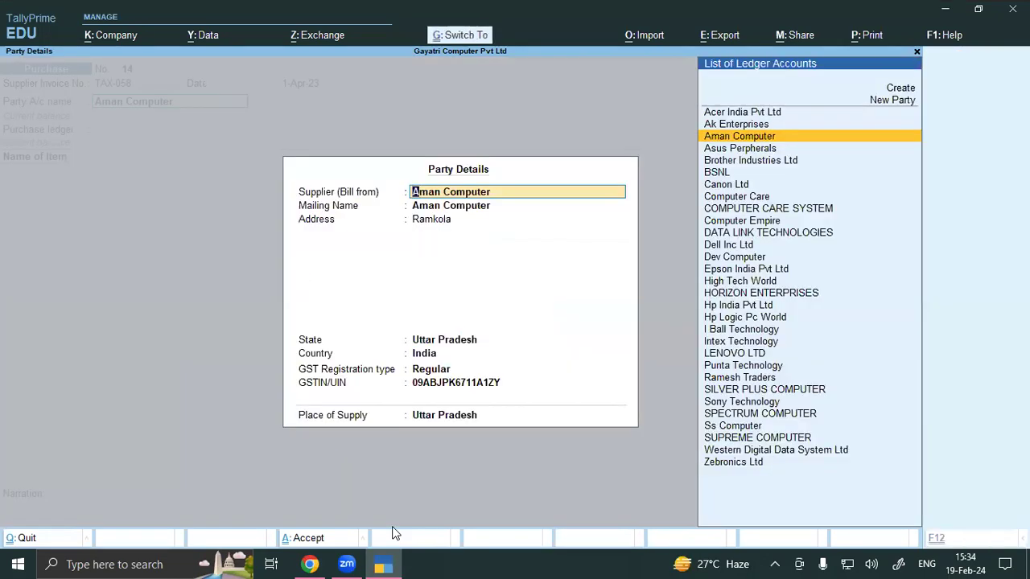
pyautogui.hotkey('ctrl', 'a')
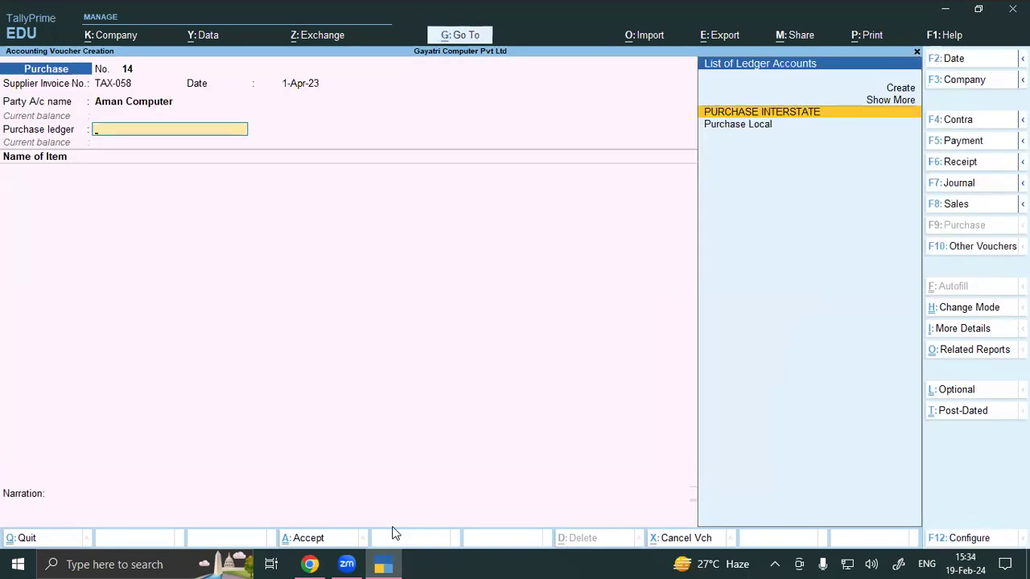
pyautogui.press('Down')
pyautogui.press('Return')
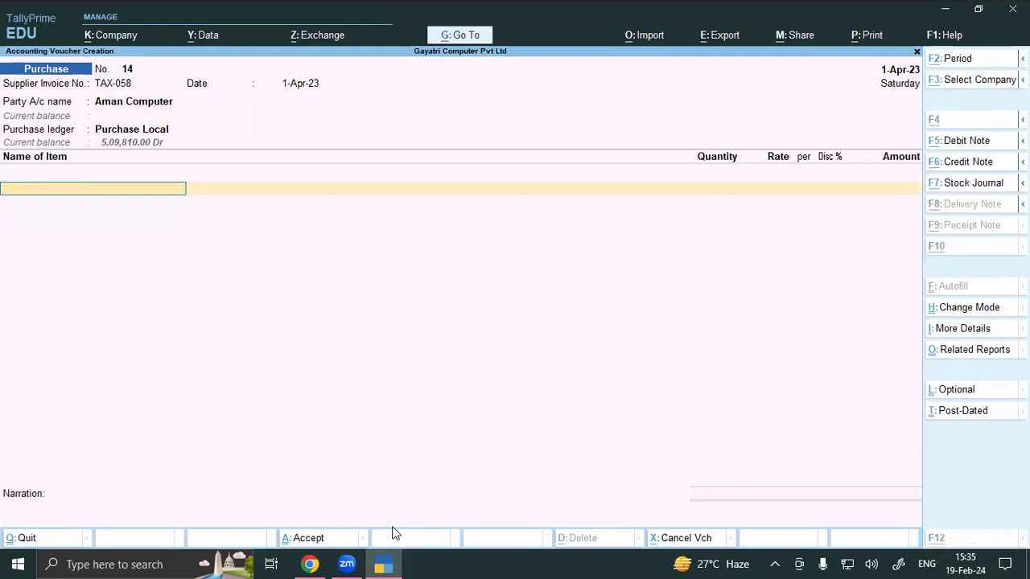
pyautogui.hotkey('alt', 'c')
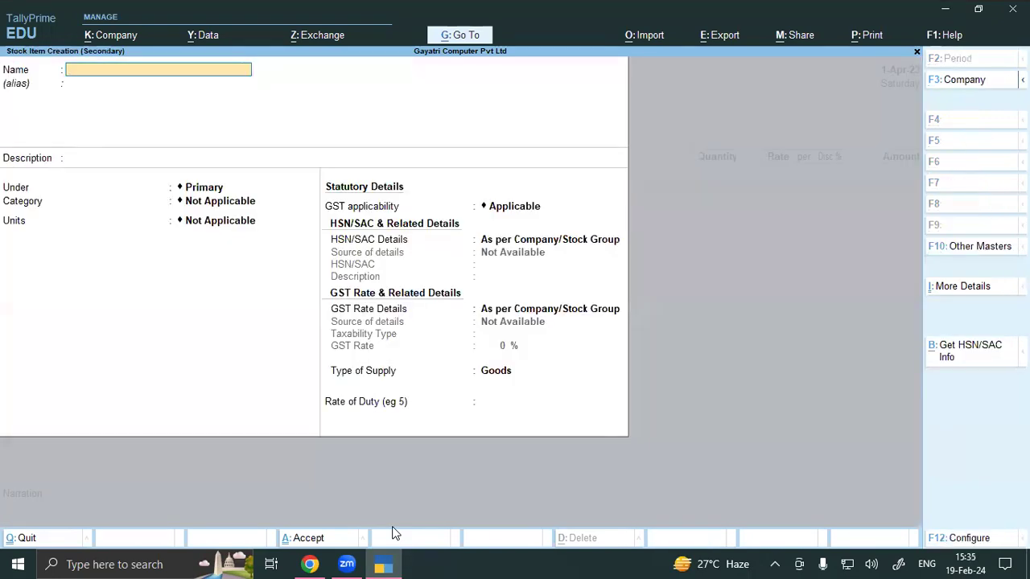
# Step: Name the item REDMI PHONE, describe it '(RAM 8 GB 64GB BATTERY 5000 MAH)', group SMARTPHONE, category MI
pyautogui.write('REDM')
pyautogui.write('I PHONE')
pyautogui.press('Return')
pyautogui.press('Return')
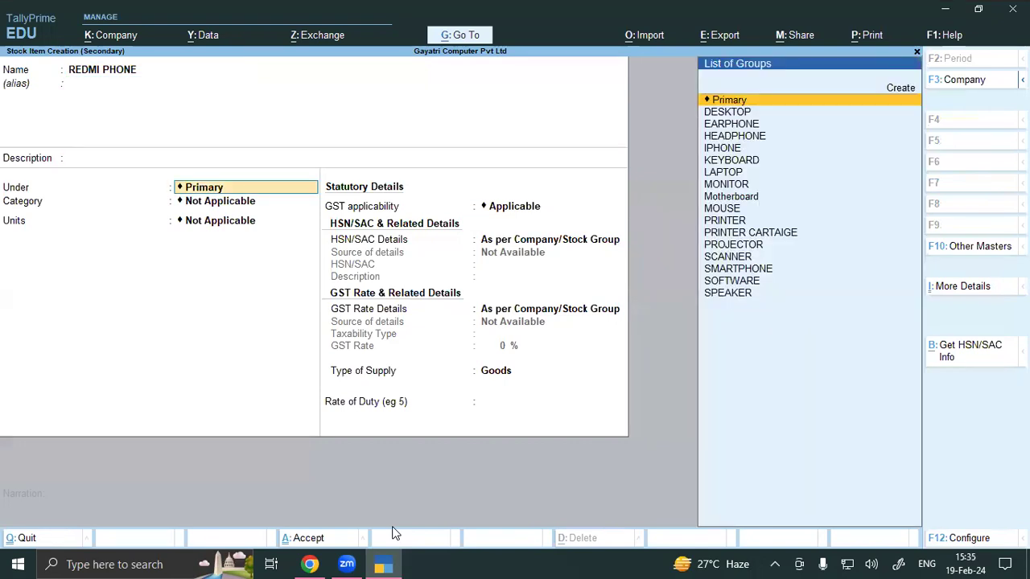
pyautogui.press('BackSpace')
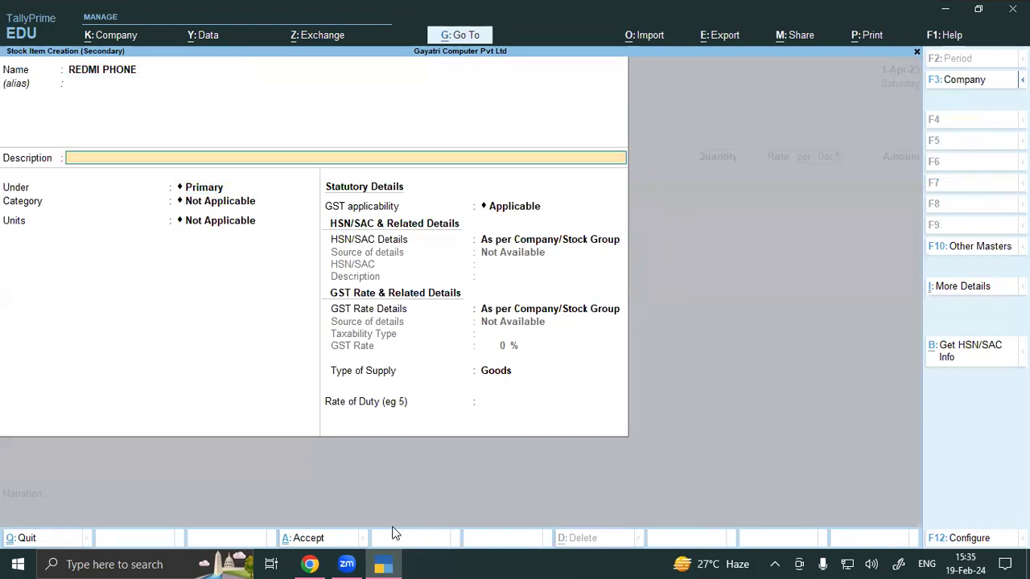
pyautogui.write('(RAM 8 GB 64GB')
pyautogui.write('B')
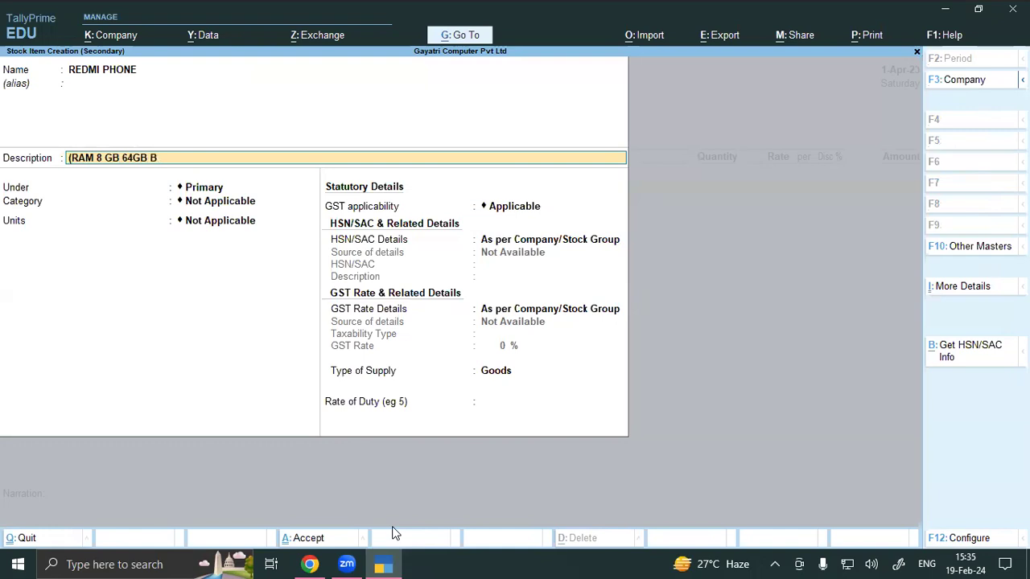
pyautogui.write('ATTERY 5000 MAH')
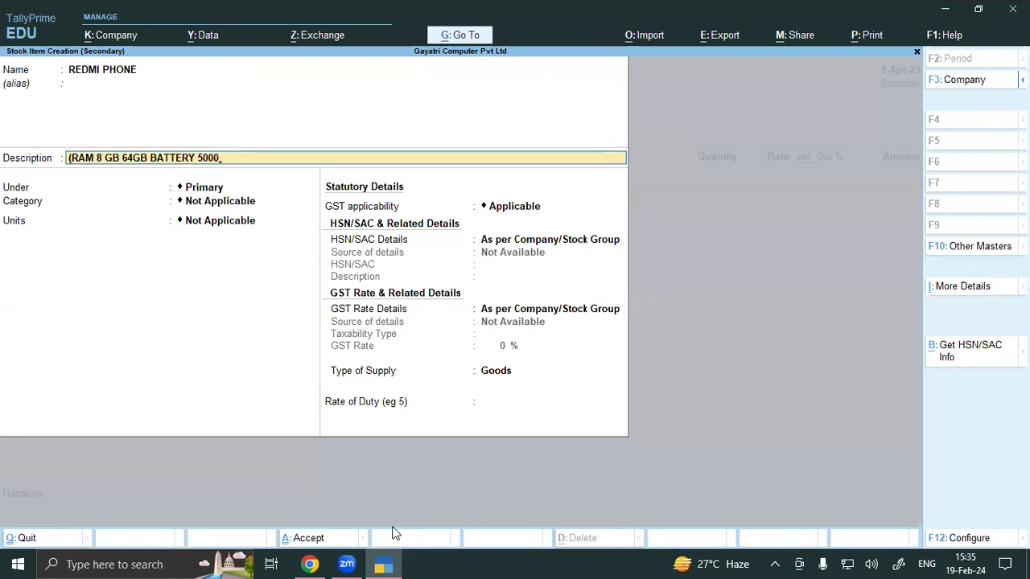
pyautogui.write(')')
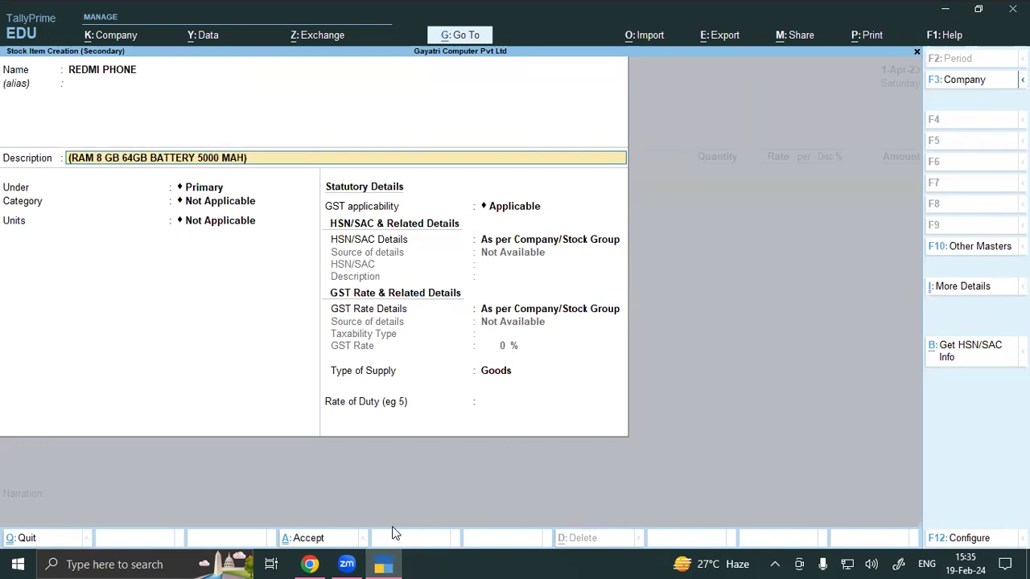
pyautogui.press('Return')
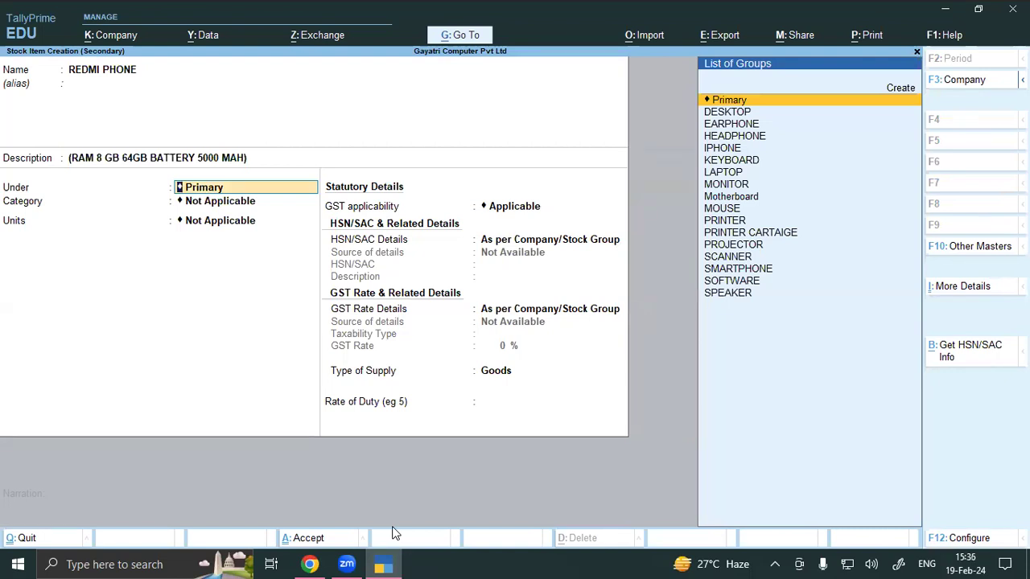
pyautogui.write('SMA')
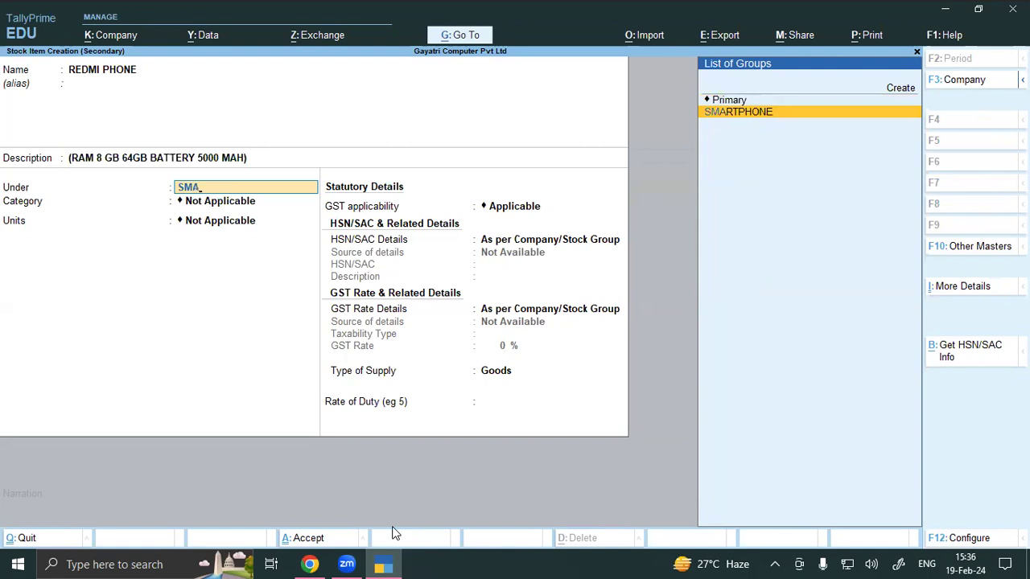
pyautogui.press('Return')
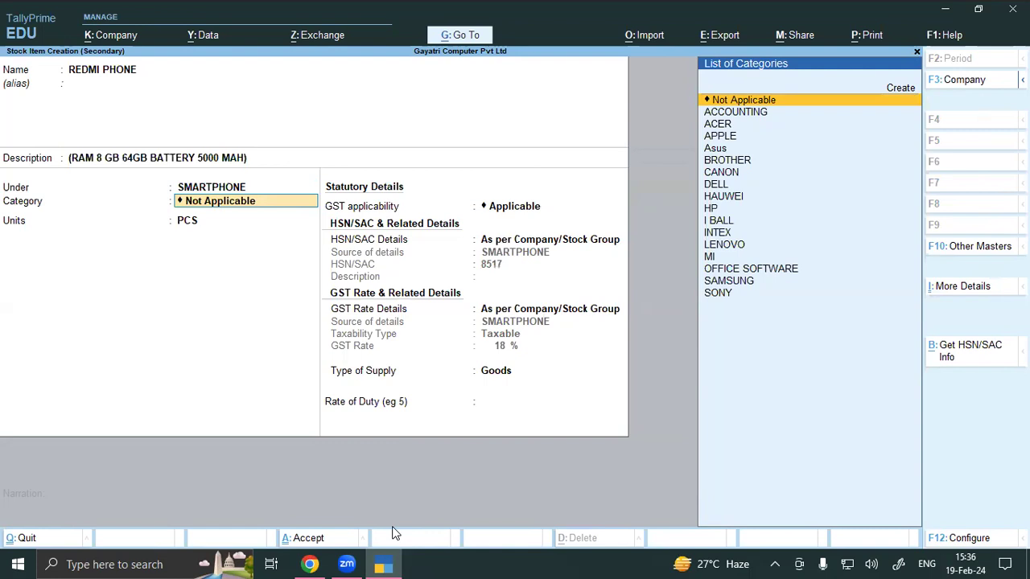
pyautogui.write('MI')
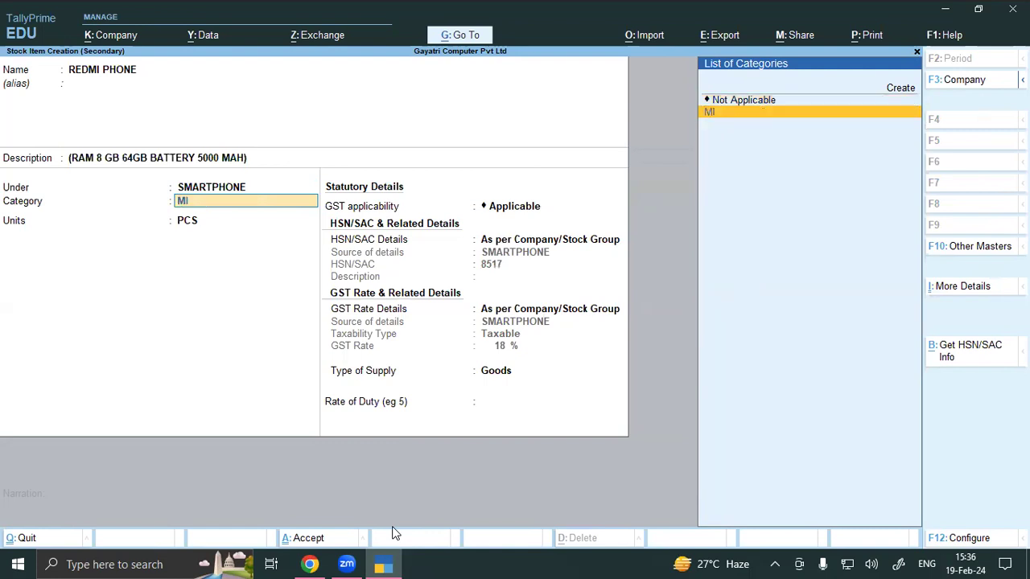
pyautogui.press('Return')
pyautogui.press('Return')
pyautogui.press('Return')
pyautogui.press('Return')
pyautogui.press('Return')
pyautogui.press('Return')
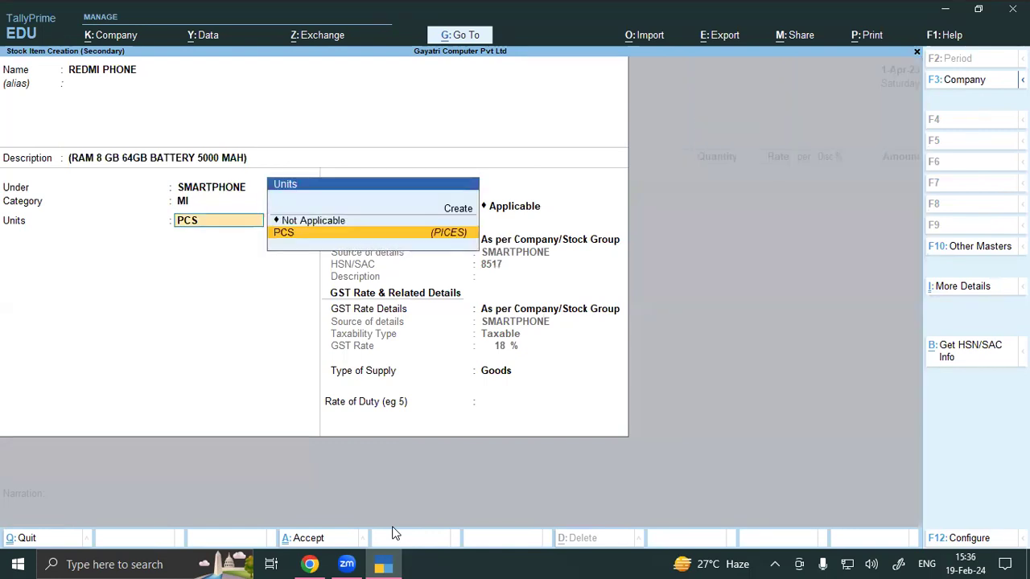
# Step: Save REDMI PHONE with 0 duty and allocate 10 PCS from SHOP at 20,000 each
pyautogui.press('Return')
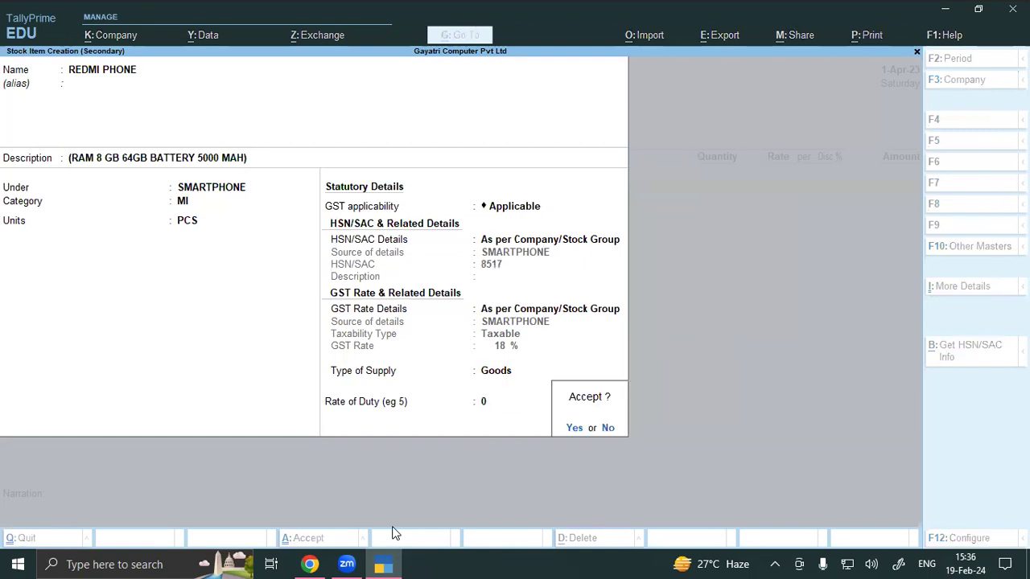
pyautogui.press('Return')
pyautogui.press('Return')
pyautogui.press('Return')
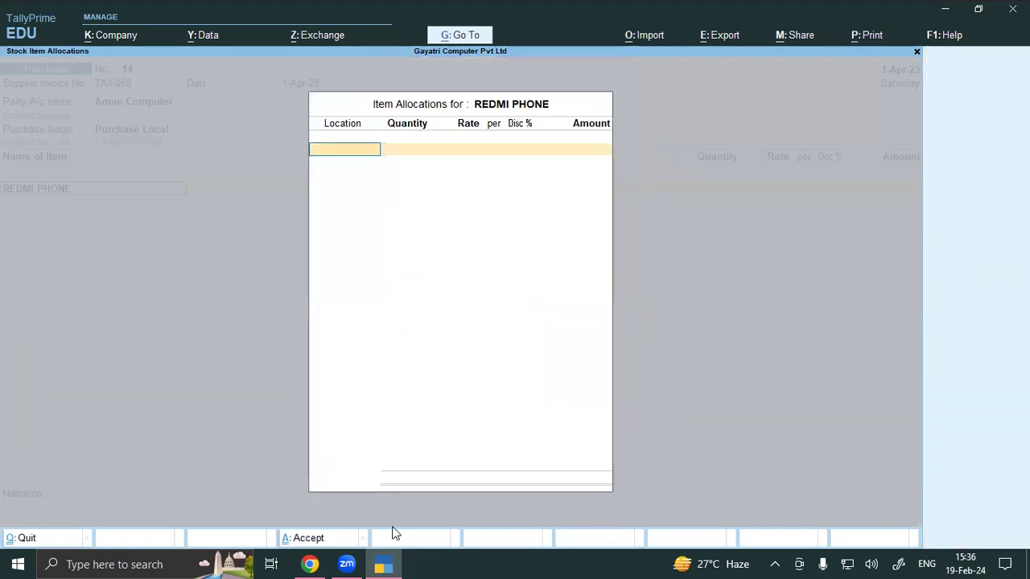
pyautogui.write('s')
pyautogui.press('Return')
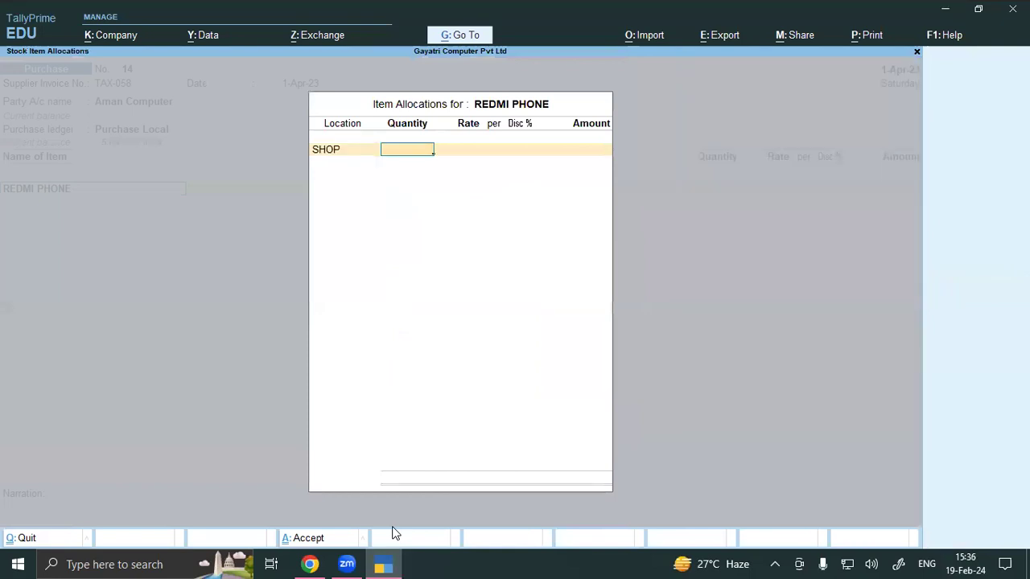
pyautogui.write('10')
pyautogui.press('Return')
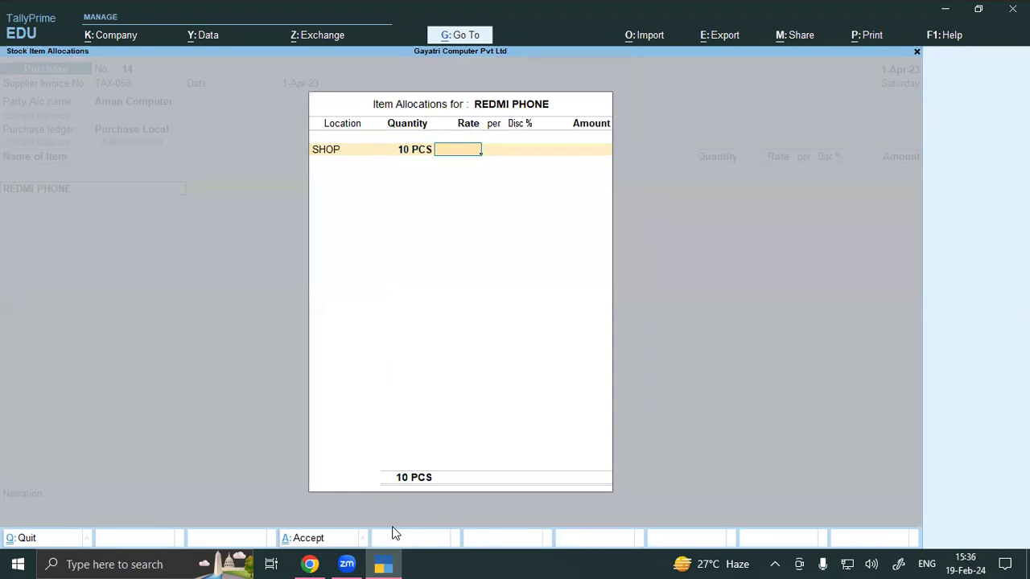
pyautogui.write('20000')
pyautogui.press('Return')
pyautogui.press('Return')
pyautogui.press('Return')
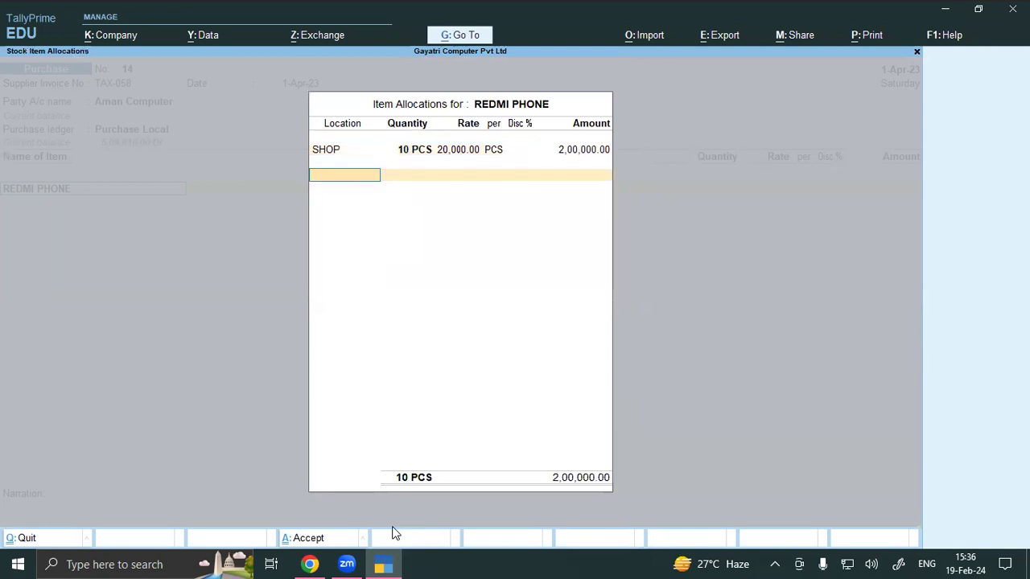
pyautogui.press('Return')
pyautogui.press('Return')
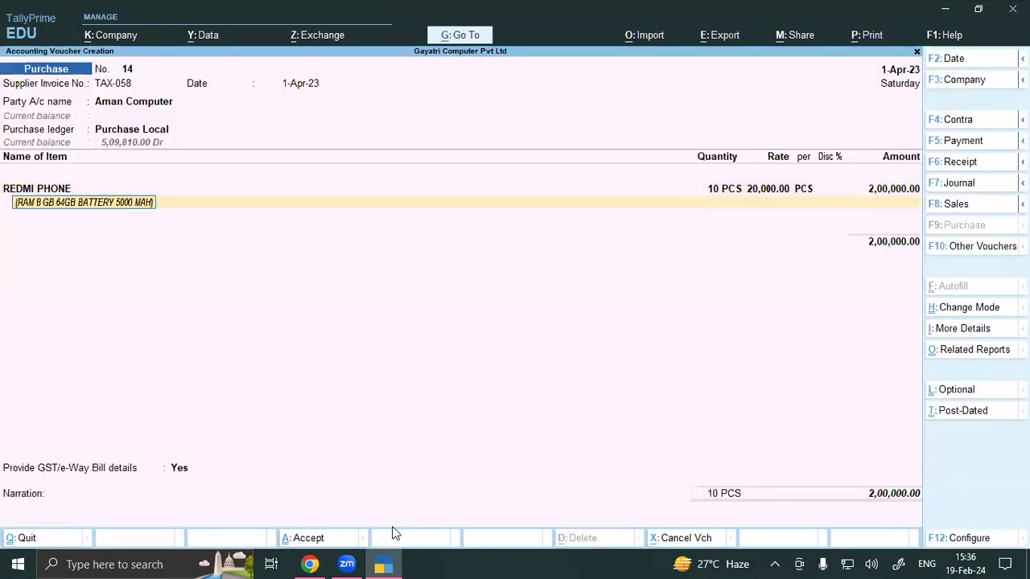
pyautogui.press('Return')
pyautogui.press('Return')
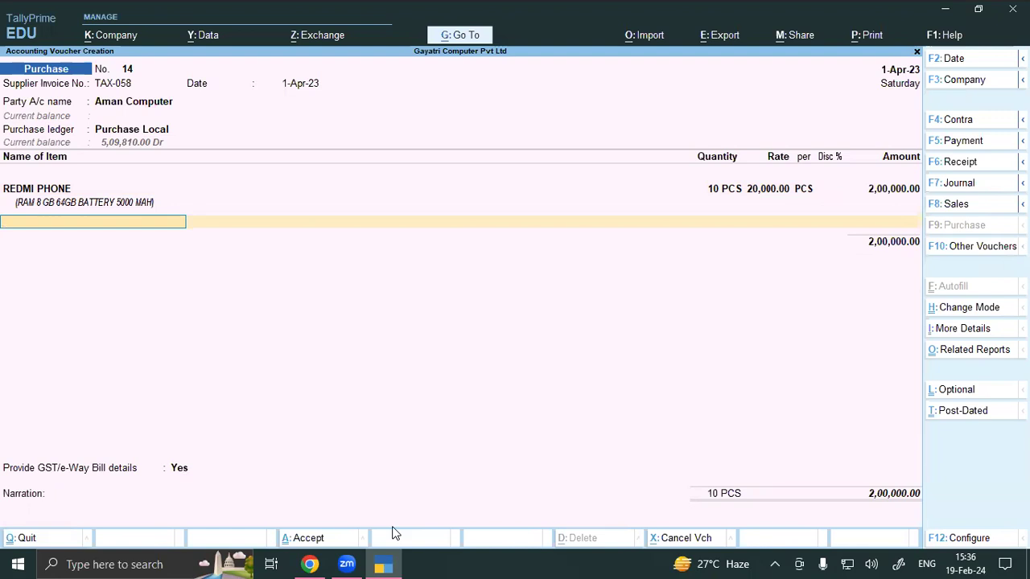
pyautogui.hotkey('alt', 'c')
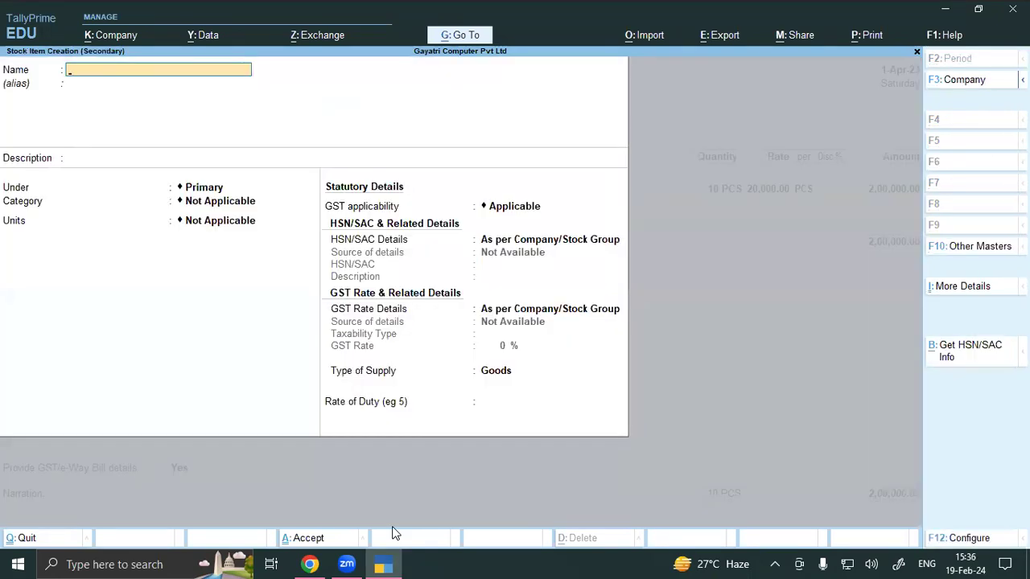
# Step: Create stock item DELL KEYBOARD in group KEYBOARD with category DELL
pyautogui.write('DELL KEYBOARD')
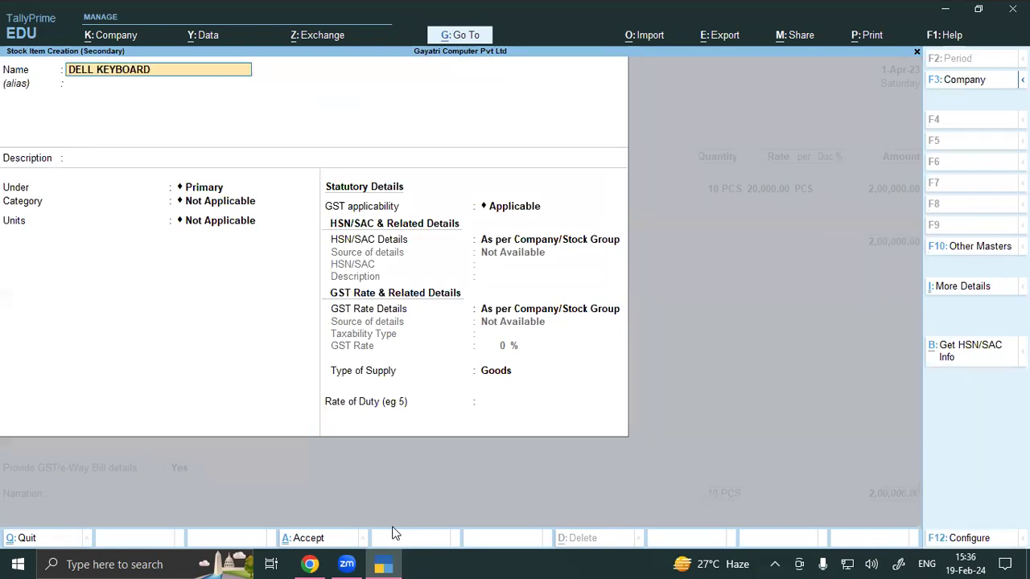
pyautogui.press('Return')
pyautogui.press('Return')
pyautogui.press('Return')
pyautogui.write('K')
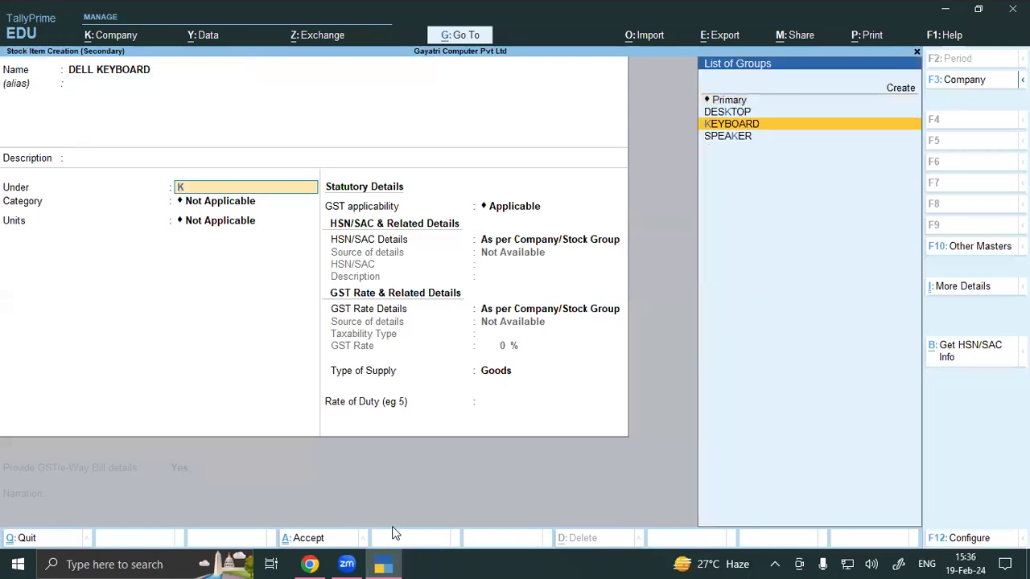
pyautogui.write('EY')
pyautogui.press('Return')
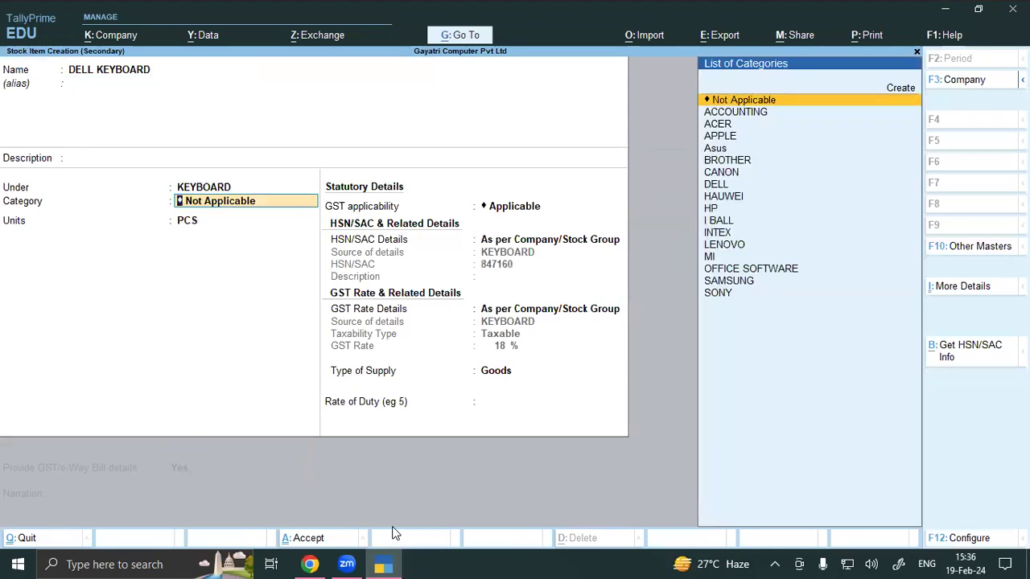
pyautogui.write('DEL')
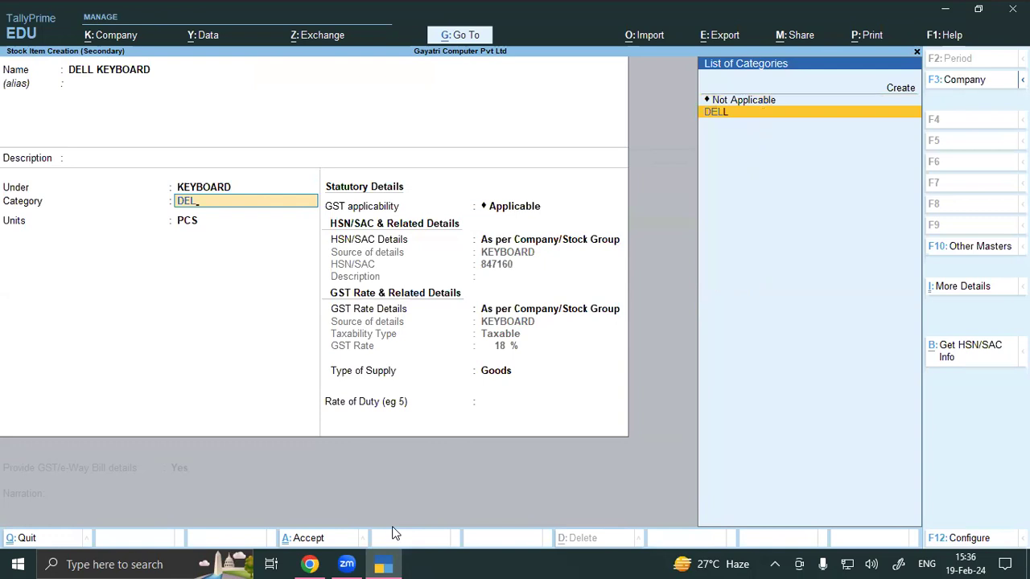
pyautogui.press('Return')
pyautogui.press('Return')
pyautogui.press('Return')
pyautogui.press('Return')
pyautogui.press('Return')
pyautogui.press('Return')
# Step: Save the item and allocate 1 PCS from SHOP without a rate
pyautogui.press('Return')
pyautogui.press('Return')
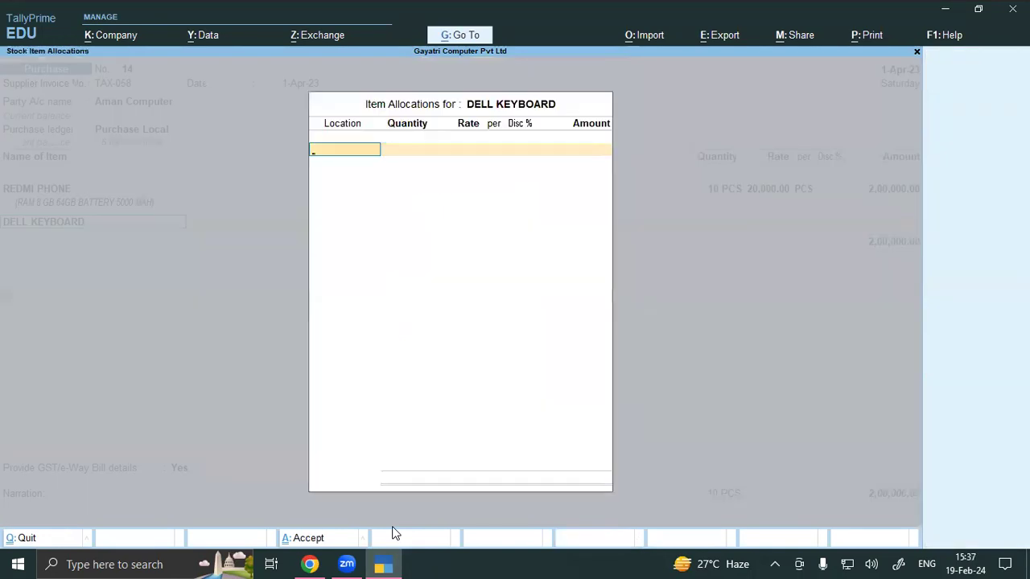
pyautogui.write('SH')
pyautogui.press('Return')
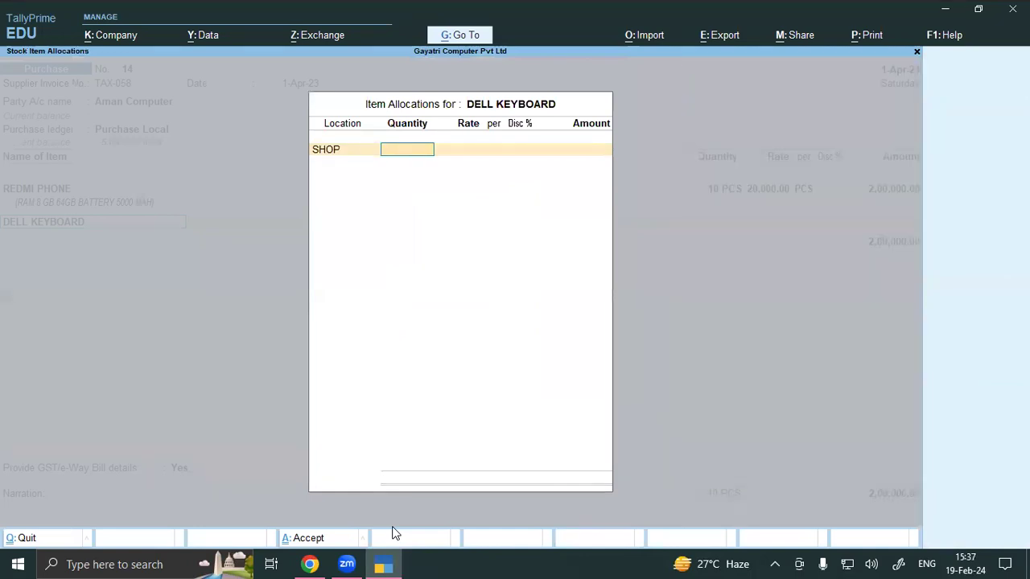
pyautogui.write('1')
pyautogui.press('Return')
pyautogui.press('Return')
pyautogui.press('Return')
pyautogui.press('Return')
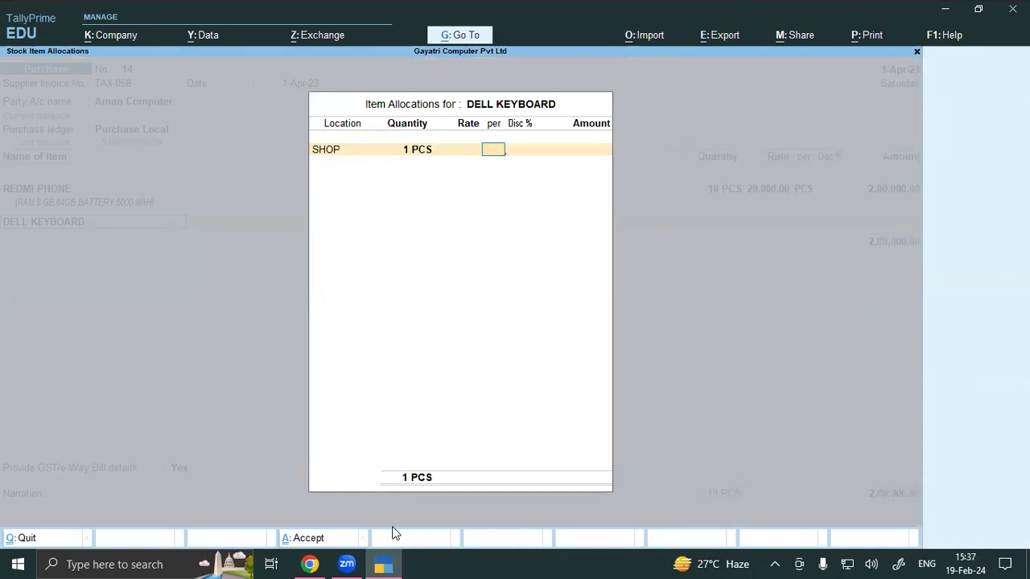
pyautogui.press('Return')
pyautogui.press('Return')
pyautogui.press('Return')
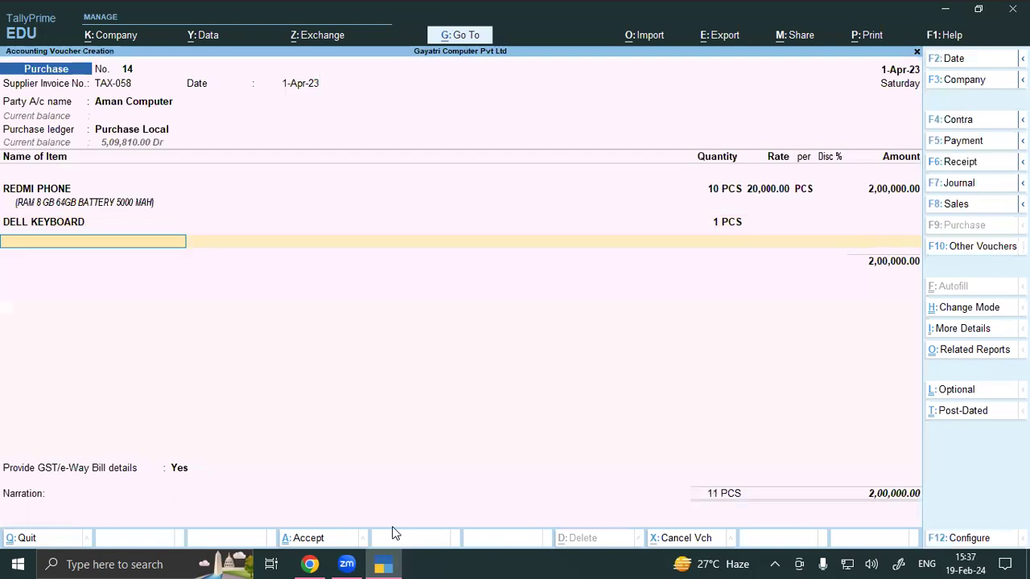
# Step: Add CGST and SGST lines of 18,000.00 each and save voucher 14 at 2,36,000.00
pyautogui.write('CGS')
pyautogui.press('Return')
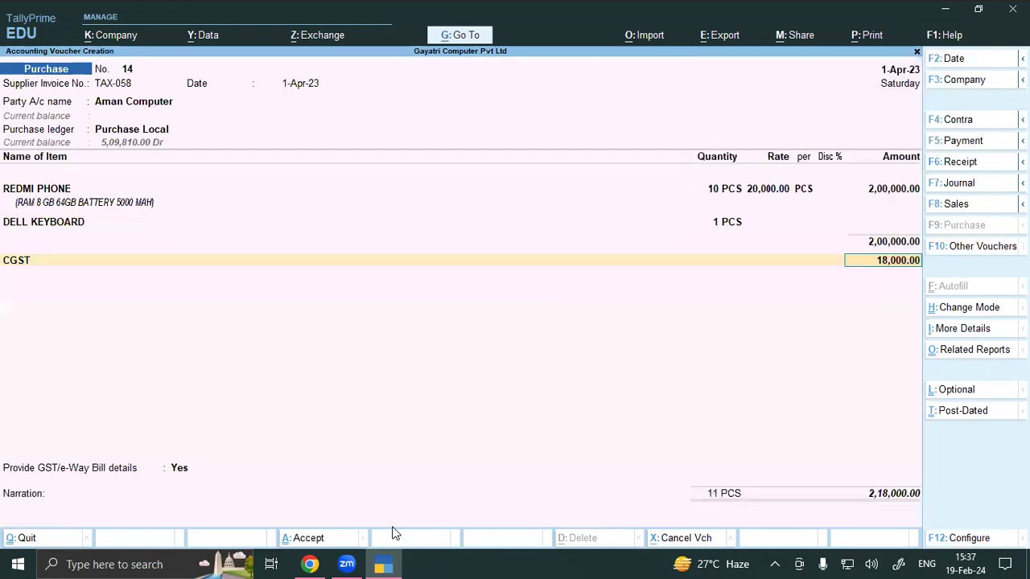
pyautogui.press('Return')
pyautogui.write('SGST')
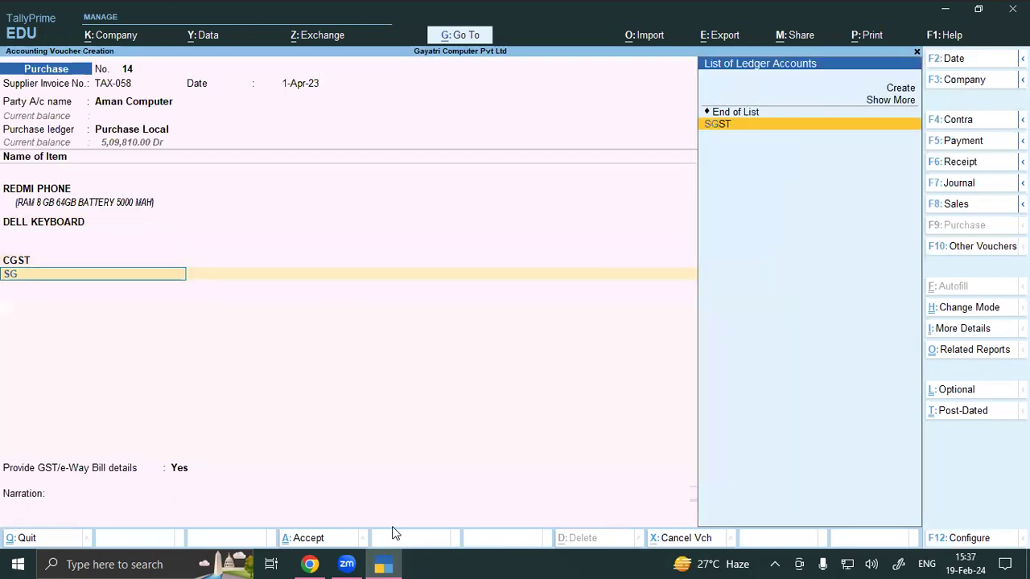
pyautogui.press('Return')
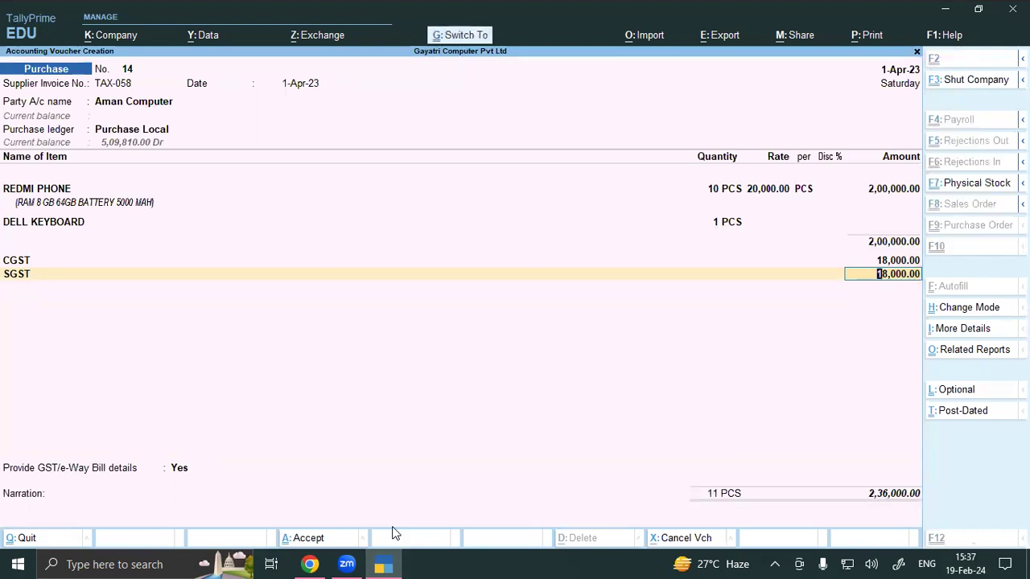
pyautogui.hotkey('ctrl', 'a')
# Step: Open the Day Book from the Gateway and filter it to show only Purchase vouchers
pyautogui.press('Escape')
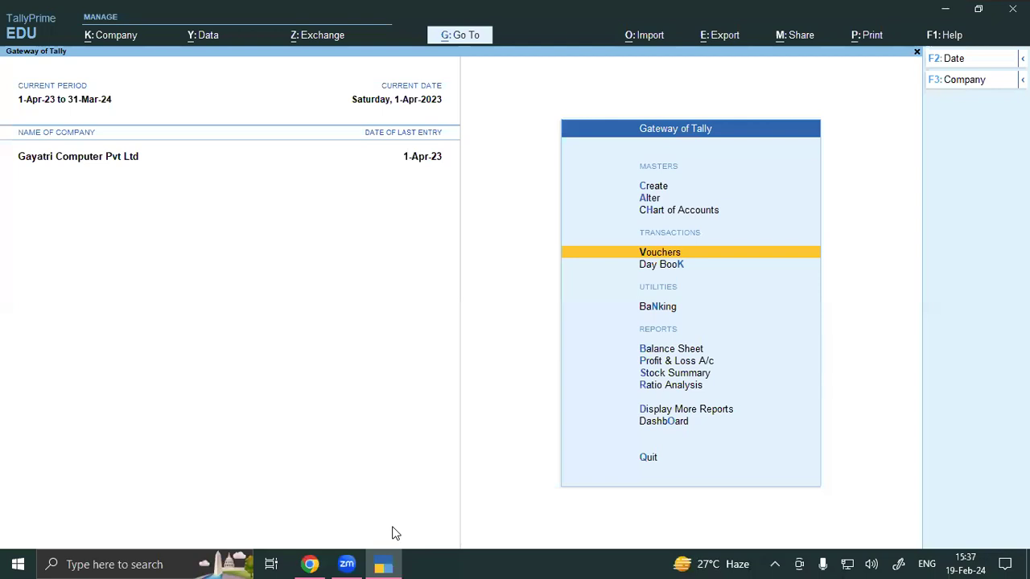
pyautogui.press('Escape')
pyautogui.press('Escape')
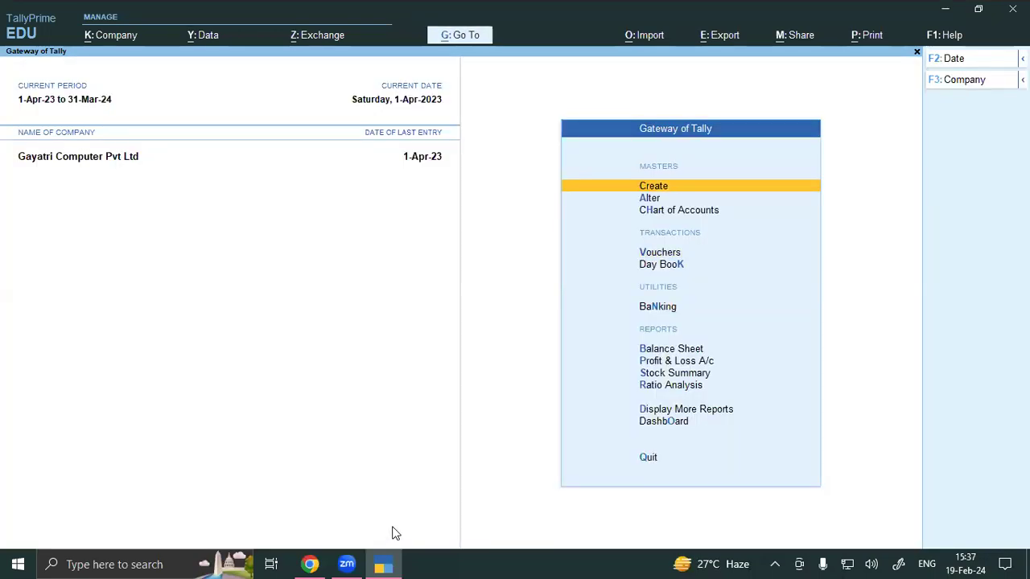
pyautogui.press('d')
pyautogui.press('y')
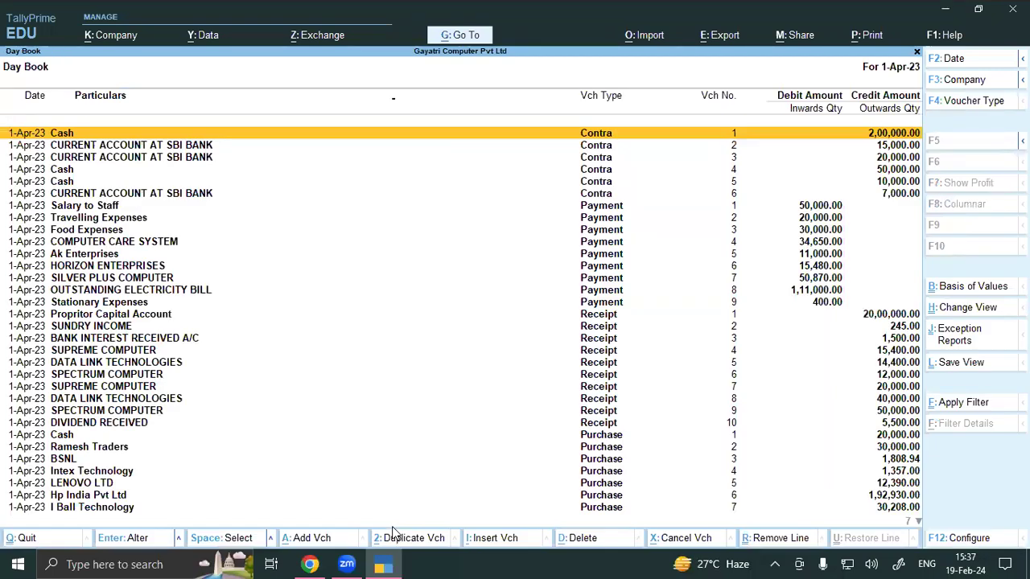
pyautogui.press('F4')
pyautogui.press('Down')
pyautogui.press('Down')
pyautogui.press('Down')
pyautogui.press('Down')
pyautogui.press('Down')
pyautogui.press('Down')
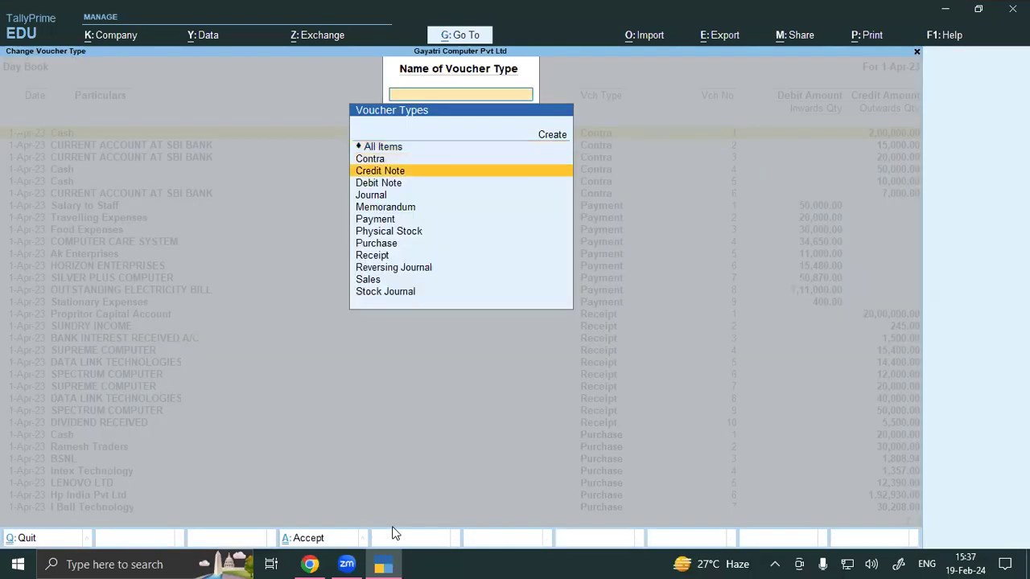
pyautogui.press('Down')
pyautogui.press('Down')
pyautogui.press('Return')
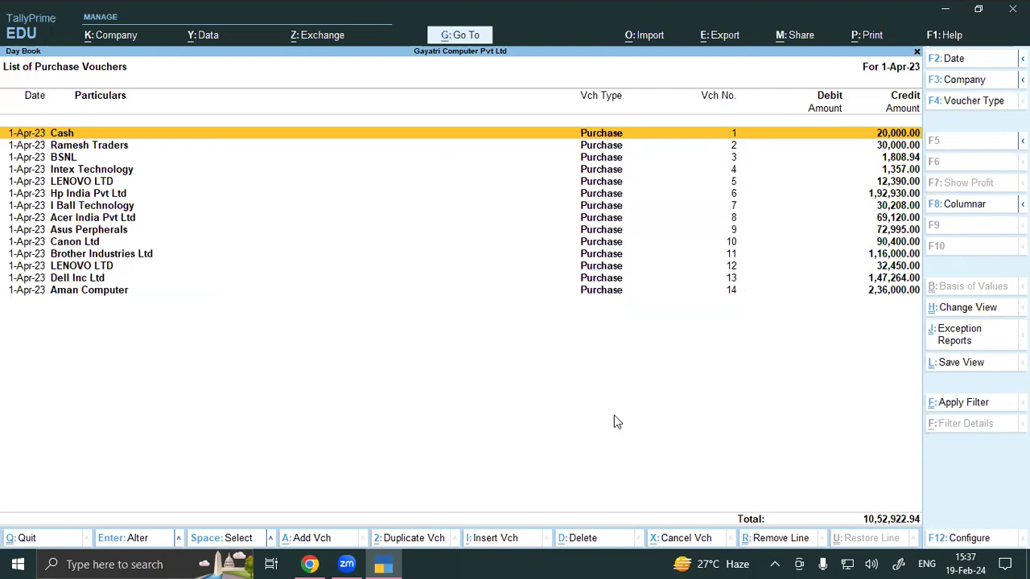
pyautogui.click(309, 564)
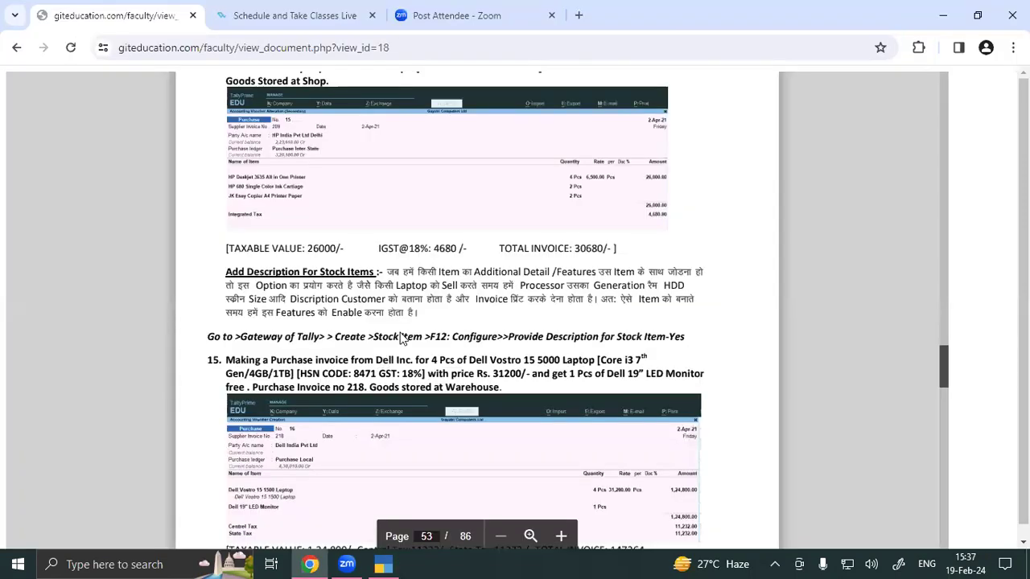
pyautogui.scroll(-4, 402, 338)
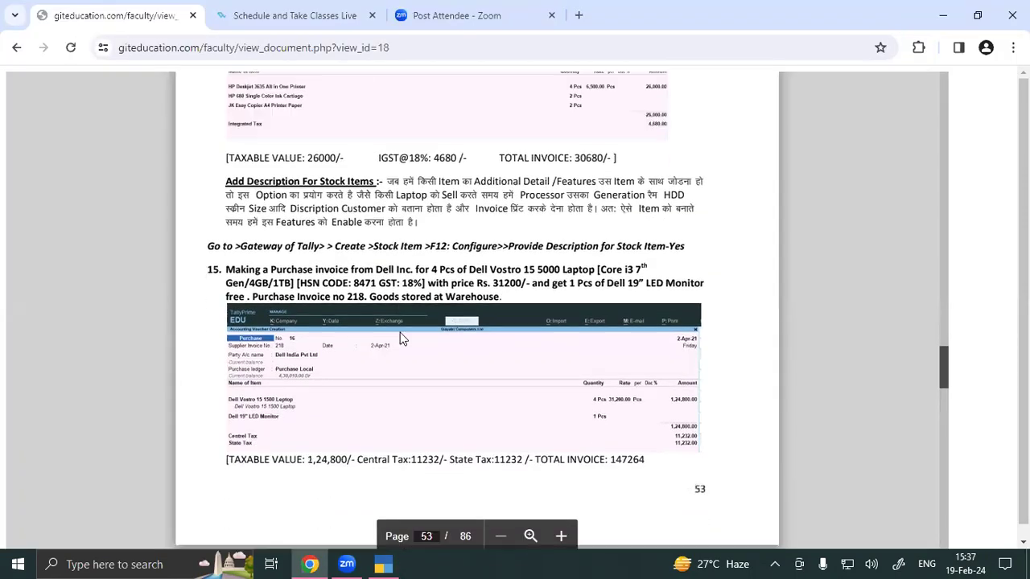
pyautogui.scroll(-2, 403, 338)
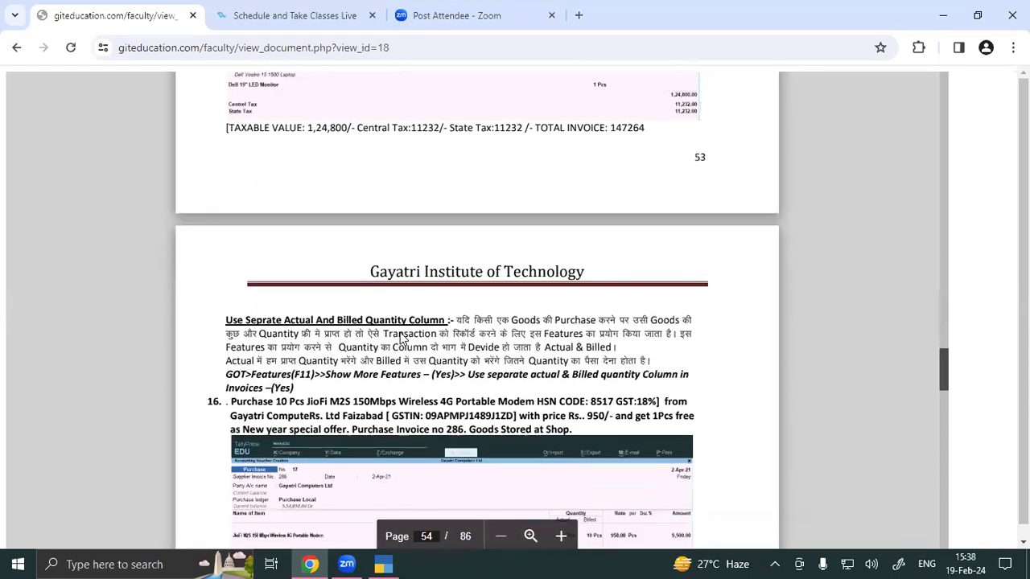
pyautogui.scroll(-1, 402, 338)
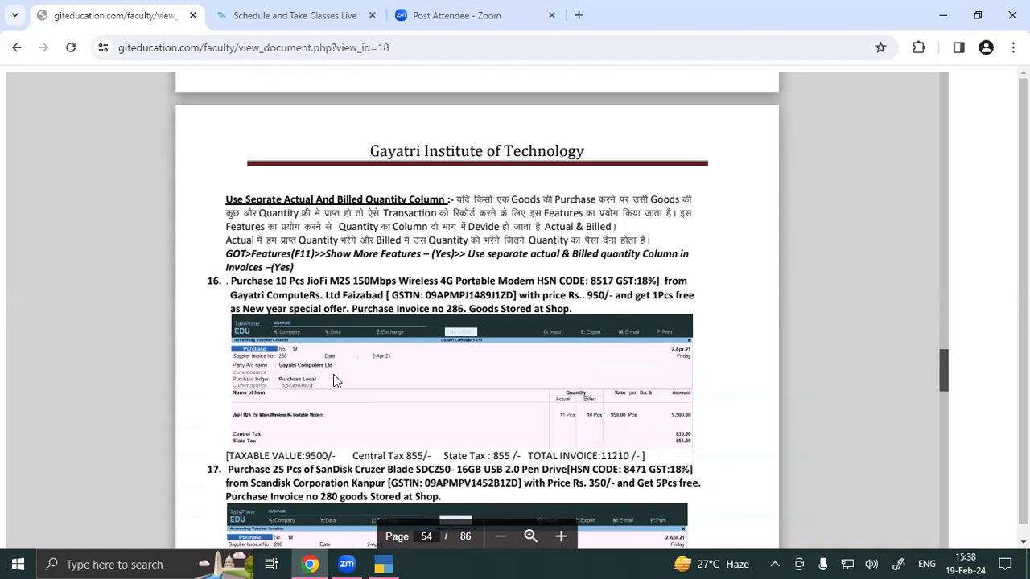
pyautogui.click(384, 564)
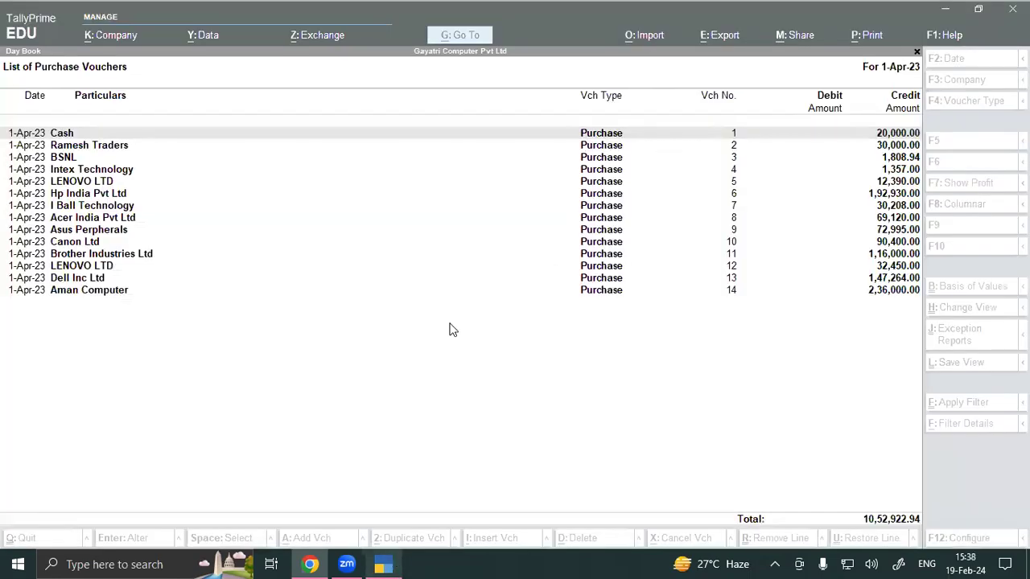
# Step: Start a new stock item from Create and open its configuration at the descriptions setting
pyautogui.press('Escape')
pyautogui.press('Escape')
pyautogui.press('Escape')
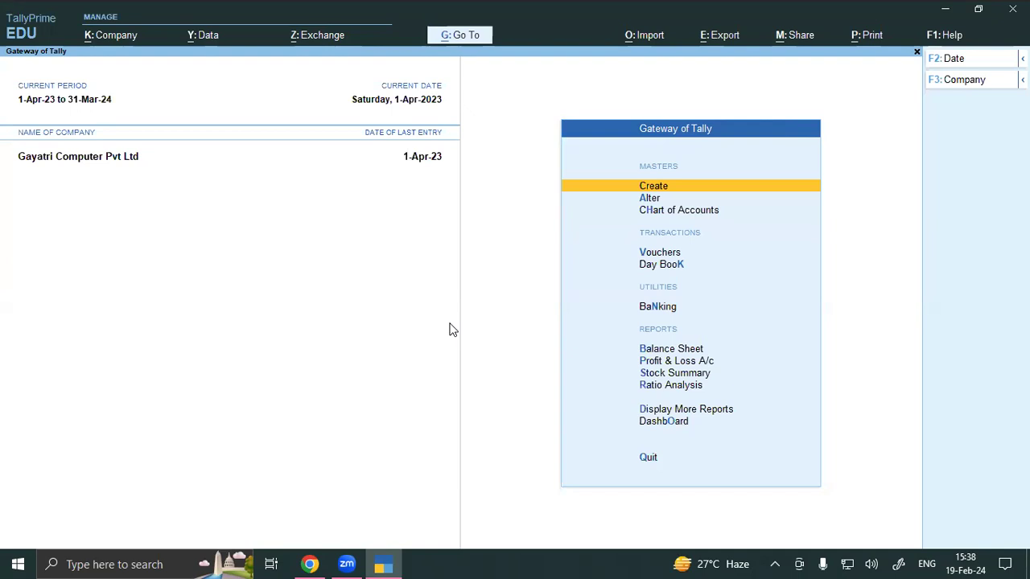
pyautogui.press('Return')
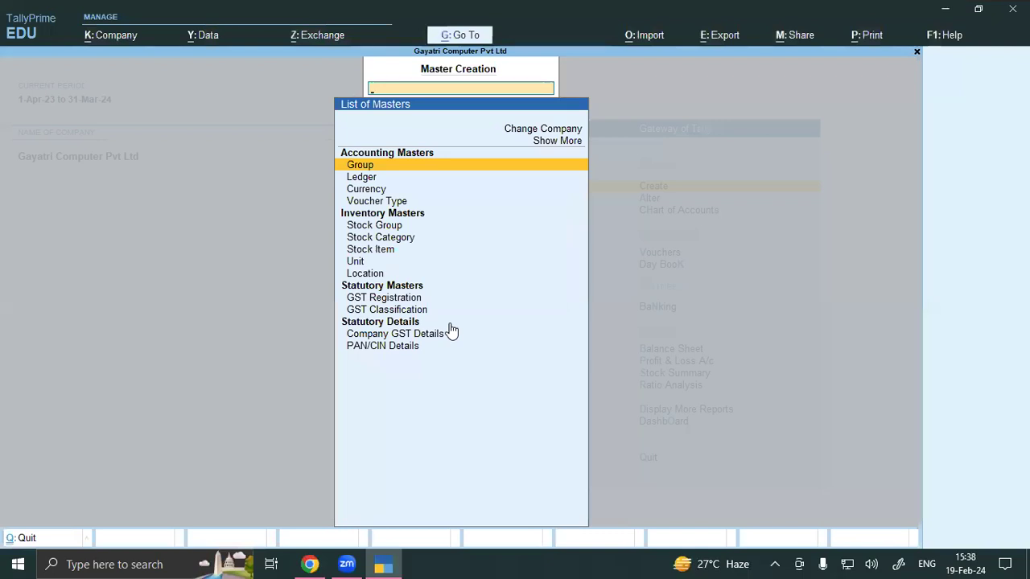
pyautogui.press('Down')
pyautogui.press('Down')
pyautogui.press('Down')
pyautogui.press('Down')
pyautogui.press('Down')
pyautogui.press('Down')
pyautogui.press('Return')
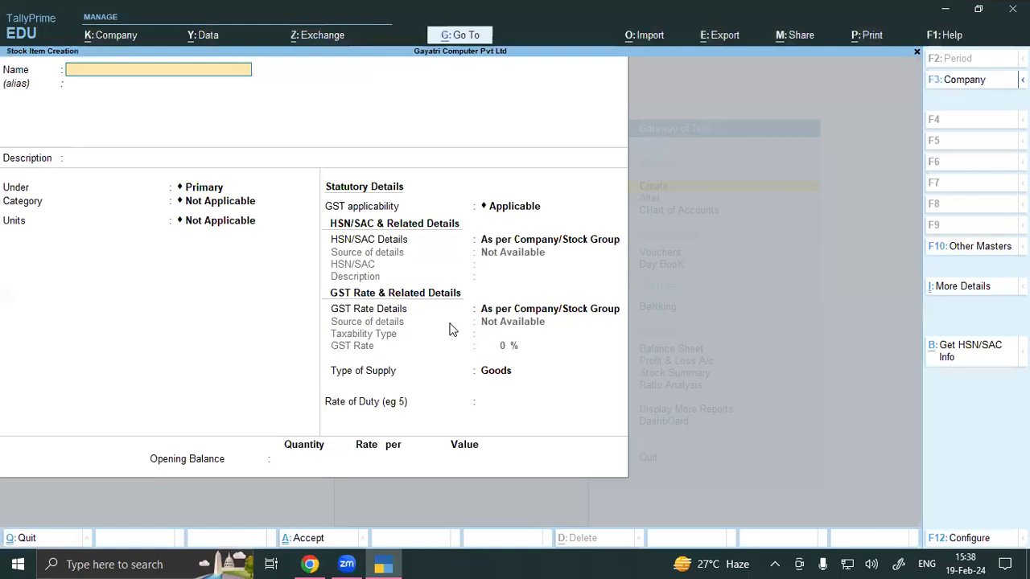
pyautogui.press('F12')
pyautogui.press('Down')
pyautogui.press('Down')
pyautogui.press('Down')
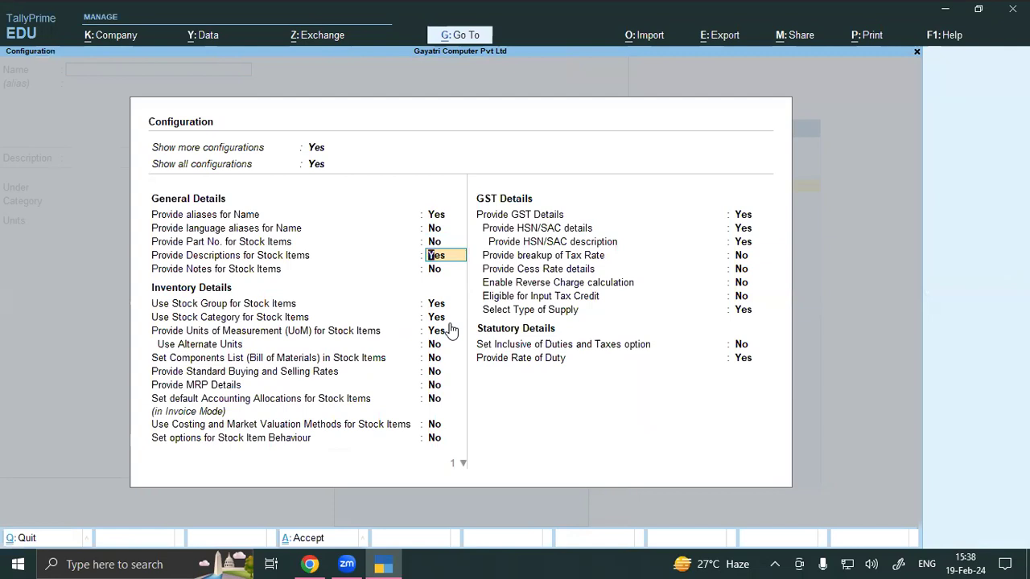
# Step: Set Provide Descriptions for Stock Items to No, accept, and return to the Gateway
pyautogui.write('n')
pyautogui.press('Return')
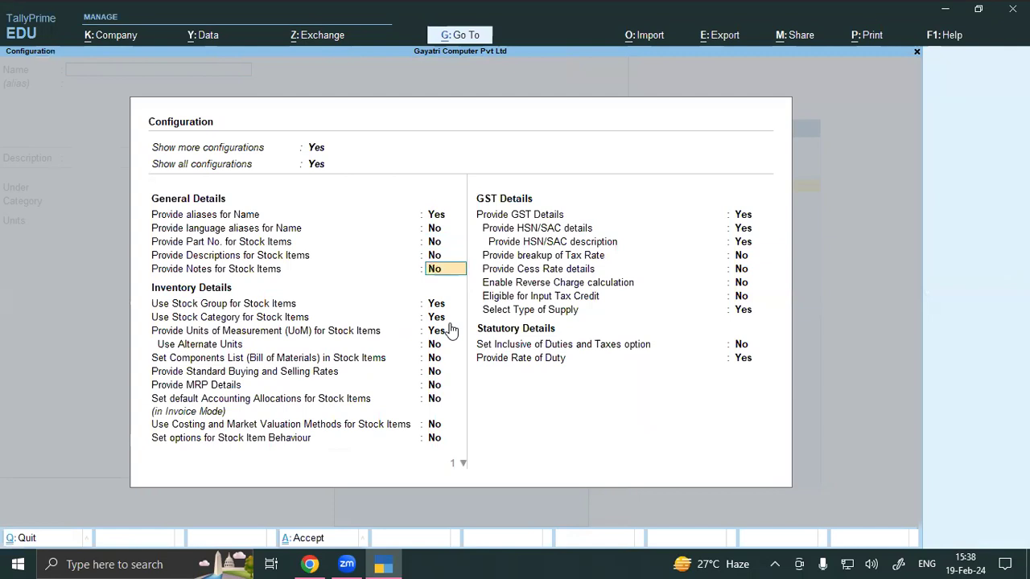
pyautogui.hotkey('ctrl', 'a')
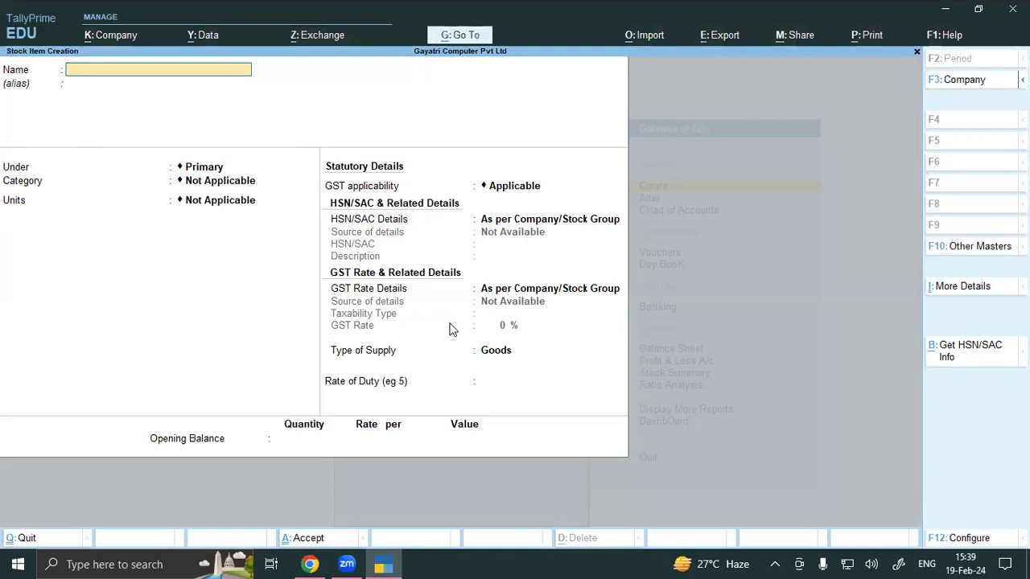
pyautogui.press('Escape')
pyautogui.press('Escape')
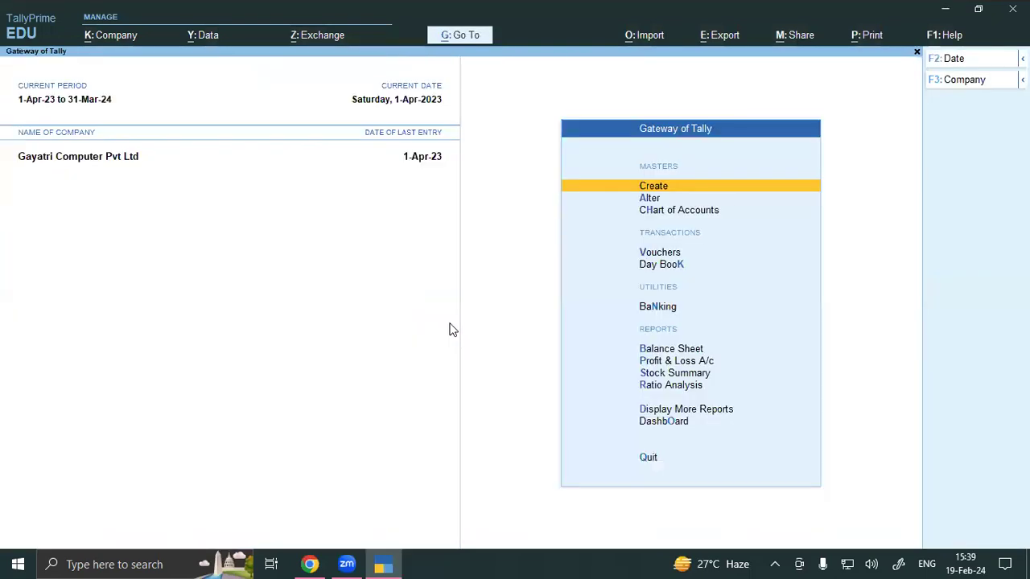
# Step: Open a new Purchase voucher and set Provide Additional Descriptions for Stock Items to No
pyautogui.press('v')
pyautogui.press('F9')
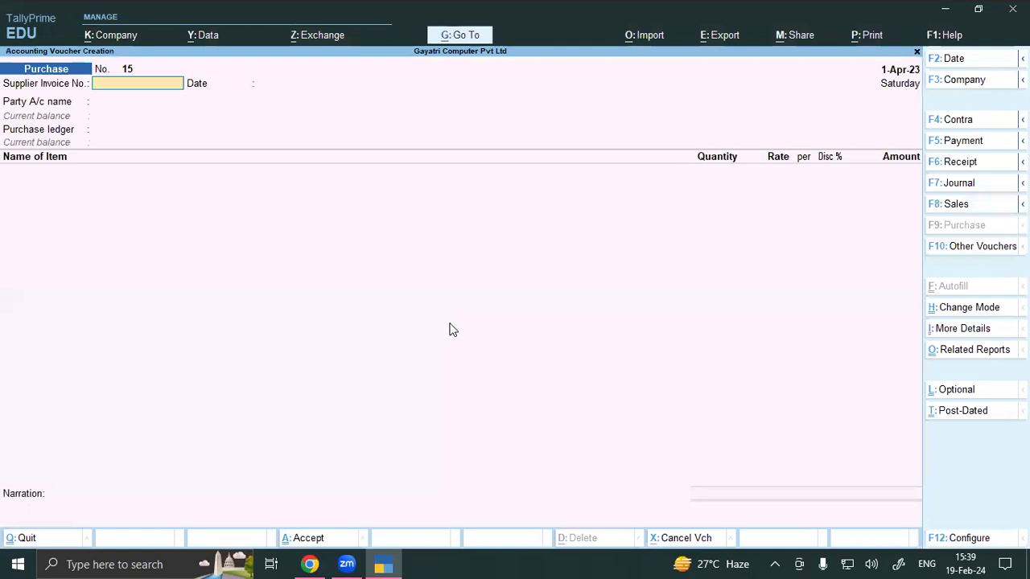
pyautogui.press('F12')
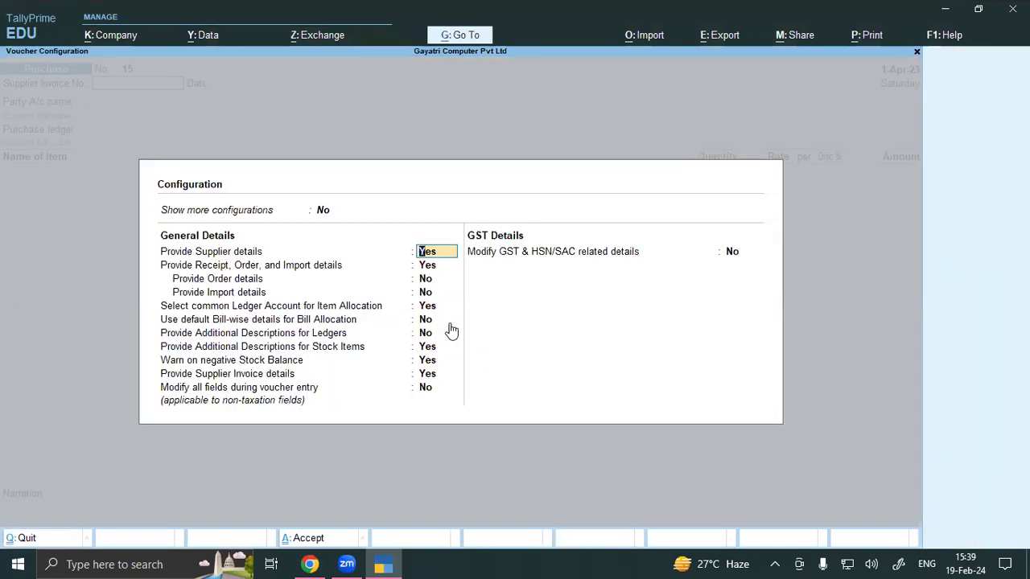
pyautogui.press('Down')
pyautogui.press('Down')
pyautogui.press('Down')
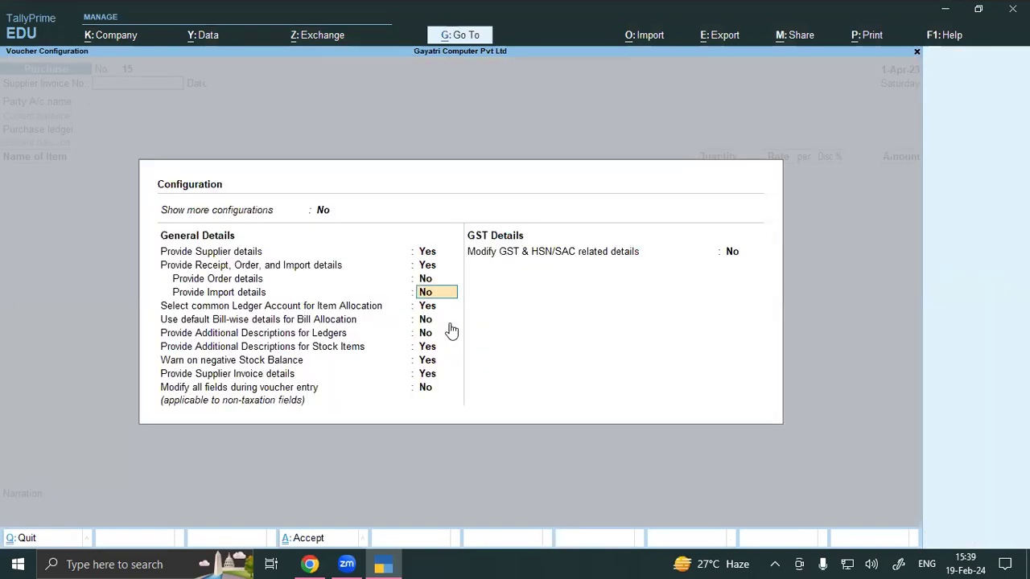
pyautogui.press('Down')
pyautogui.press('Down')
pyautogui.press('Down')
pyautogui.press('Down')
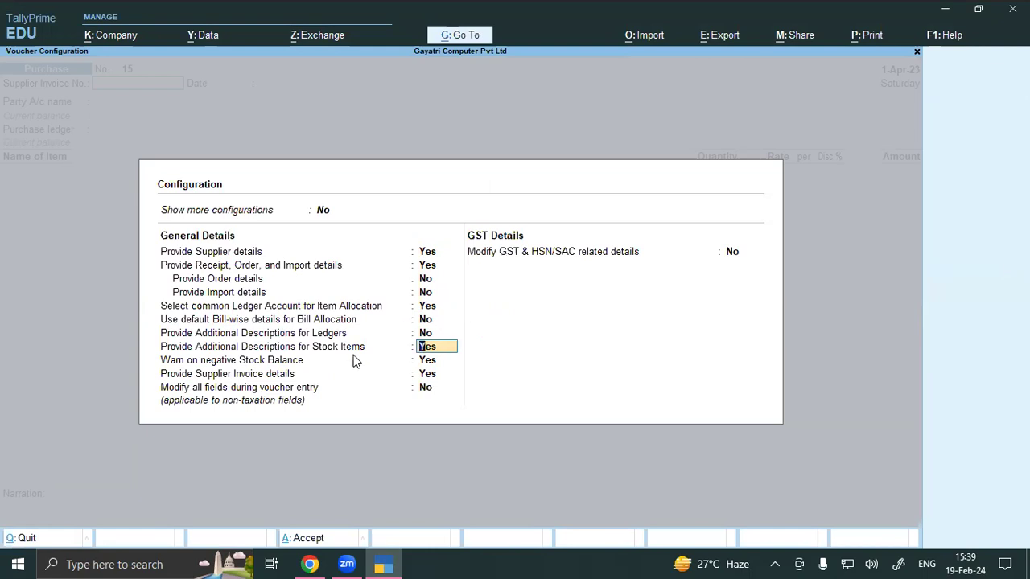
pyautogui.write('NO')
pyautogui.press('Return')
pyautogui.hotkey('ctrl', 'a')
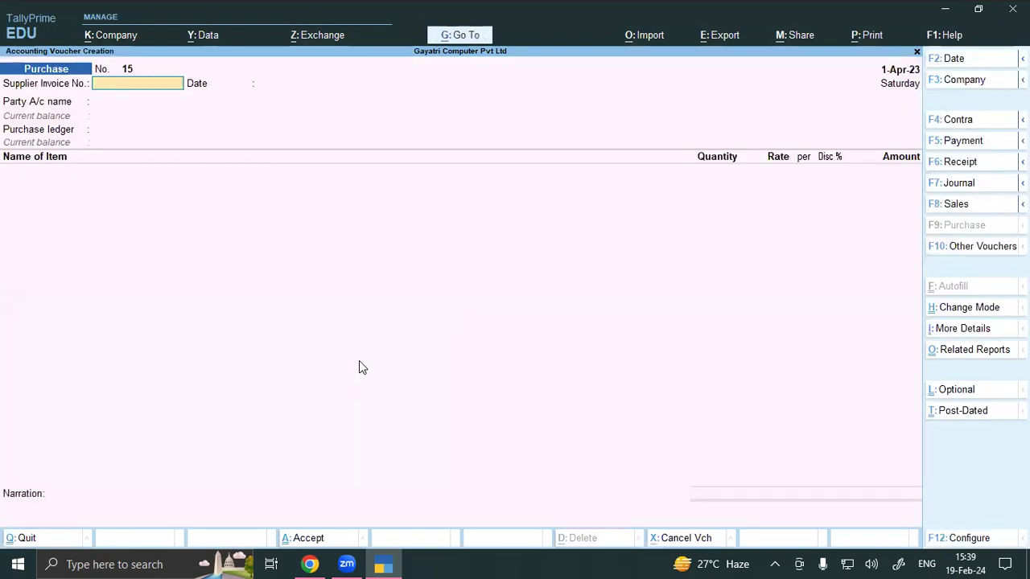
# Step: Switch to Chrome and read exercise 16 on page 54: 10 JioFi modems at Rs. 950 plus 1 free
pyautogui.click(310, 564)
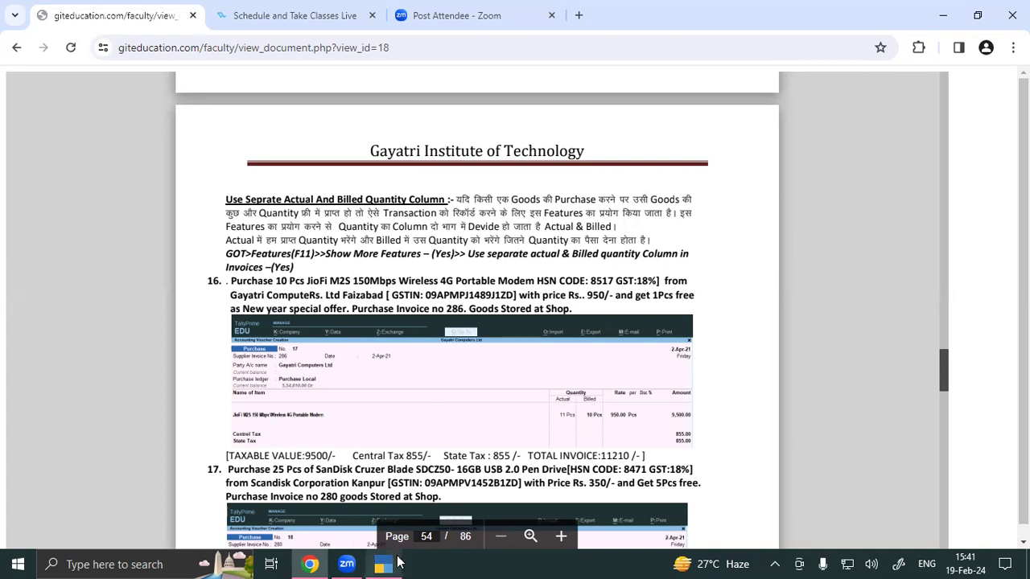
pyautogui.moveTo(392, 564)
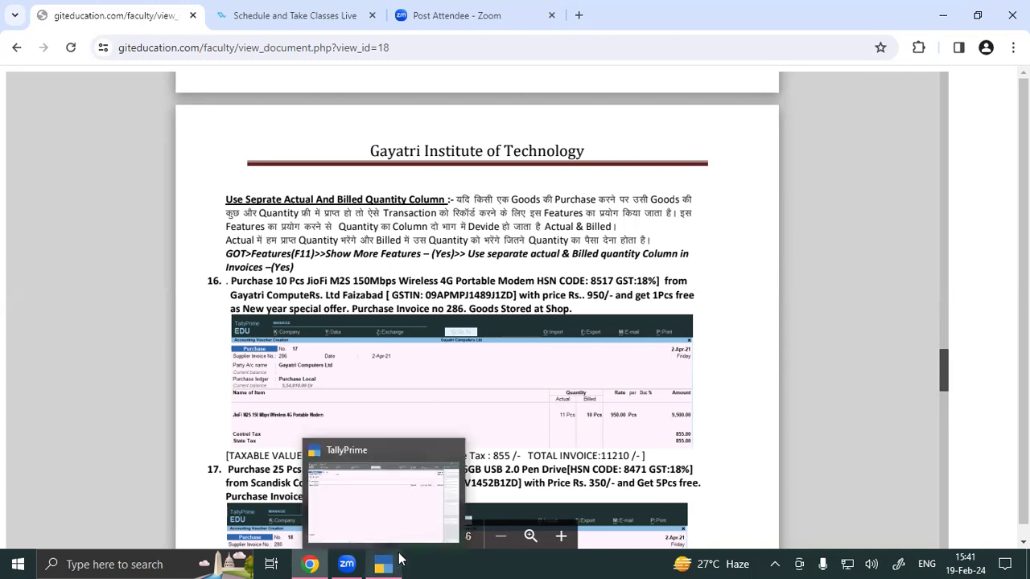
# Step: Back in TallyPrime, quit the empty Purchase voucher and view Company Features without changes
pyautogui.click(400, 522)
pyautogui.press('Escape')
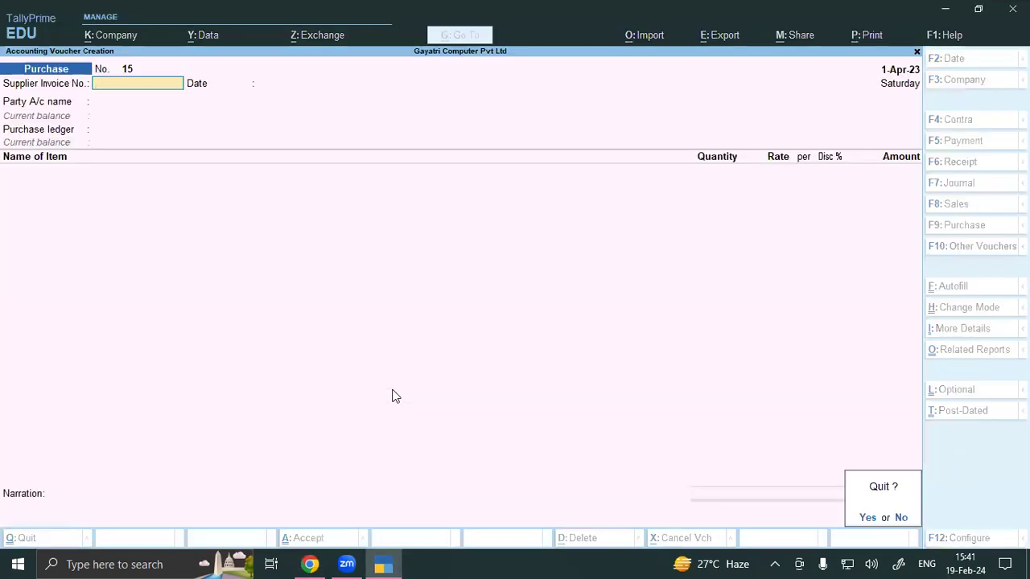
pyautogui.press('Return')
pyautogui.press('Escape')
pyautogui.press('Escape')
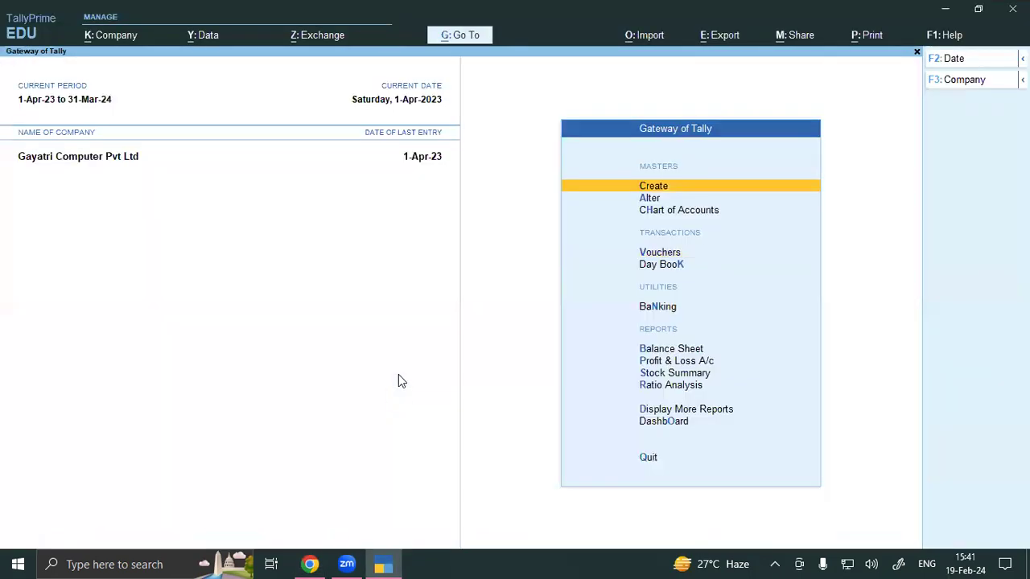
pyautogui.click(124, 38)
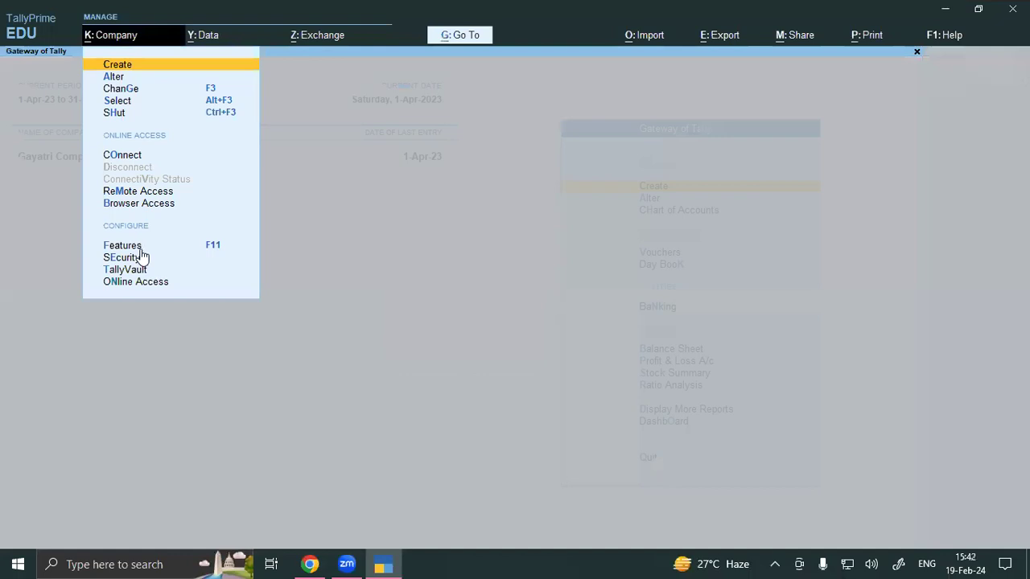
pyautogui.click(140, 248)
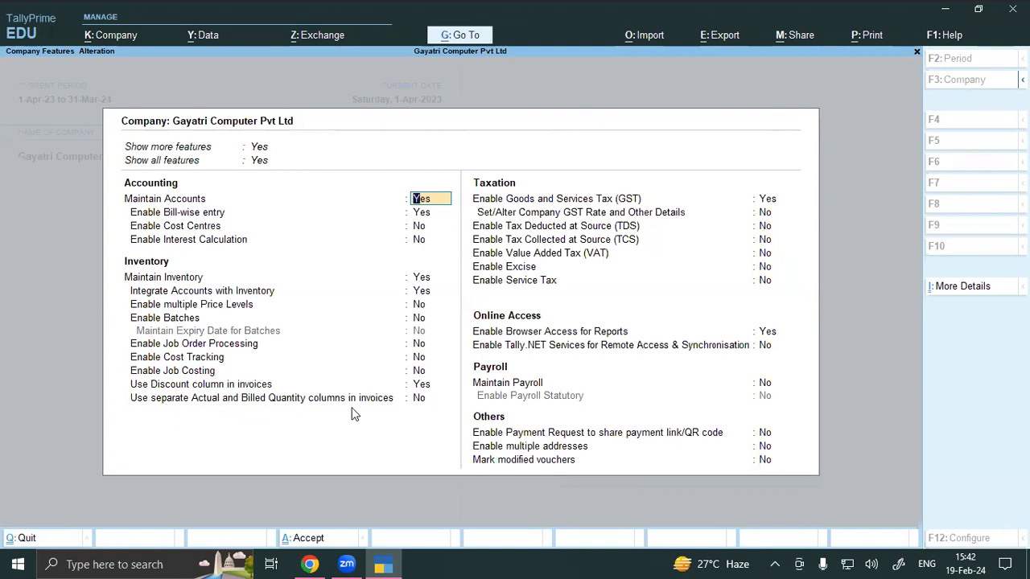
pyautogui.press('Escape')
pyautogui.press('Escape')
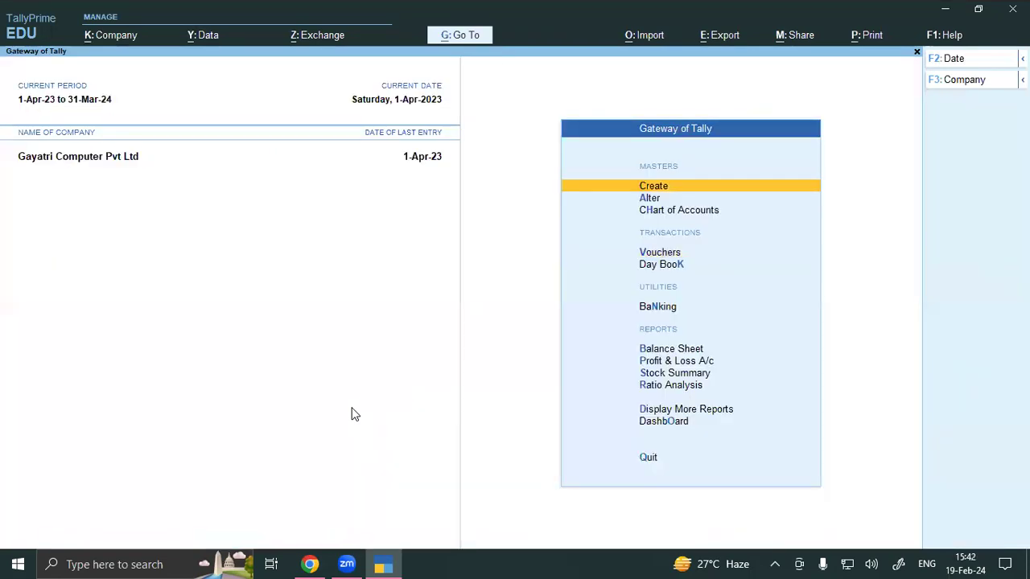
pyautogui.press('XF86AudioMute')
pyautogui.press('F11')
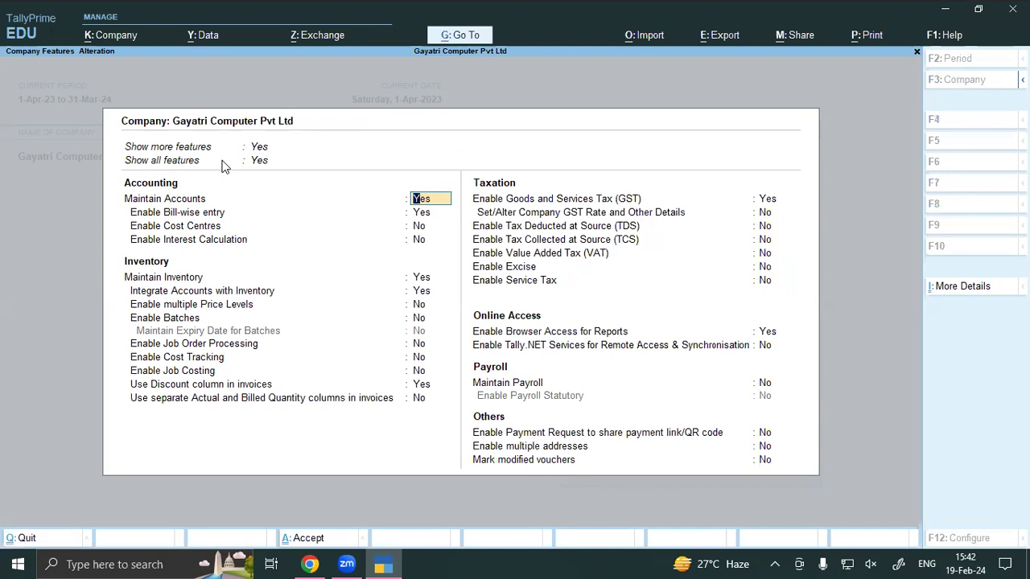
pyautogui.click(257, 149)
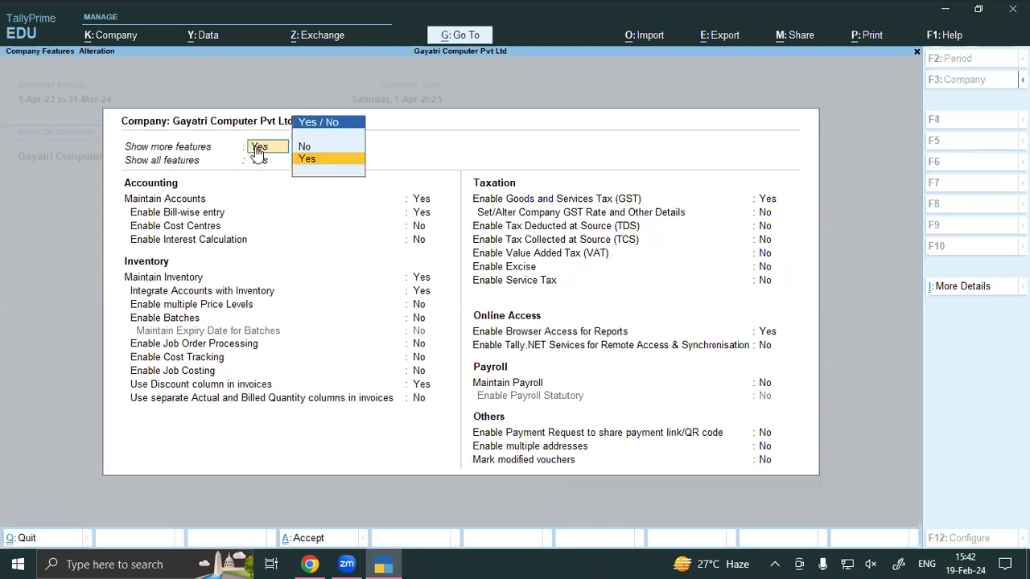
pyautogui.press('Down')
pyautogui.press('Return')
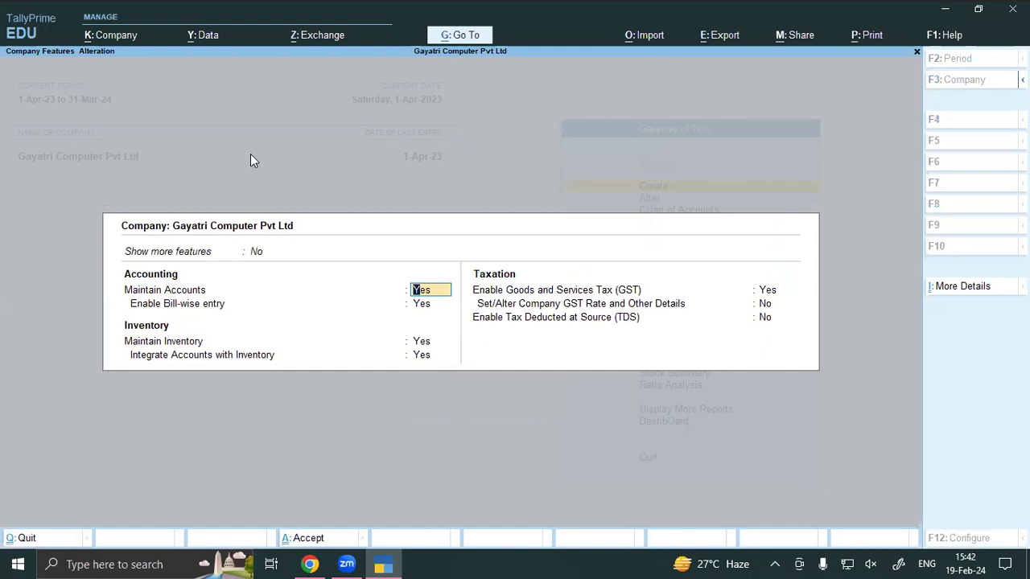
pyautogui.click(255, 251)
pyautogui.write('Y')
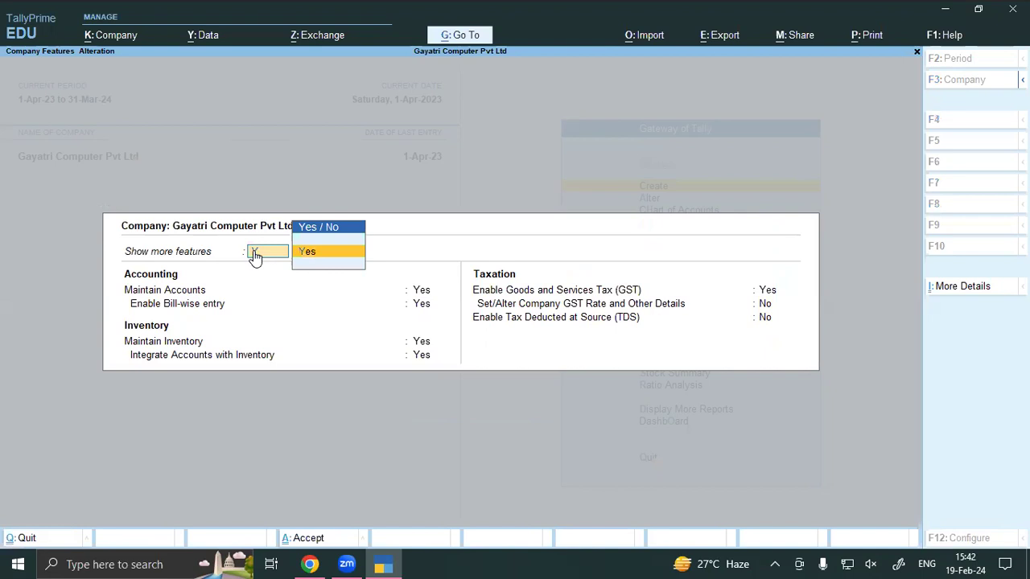
pyautogui.press('Return')
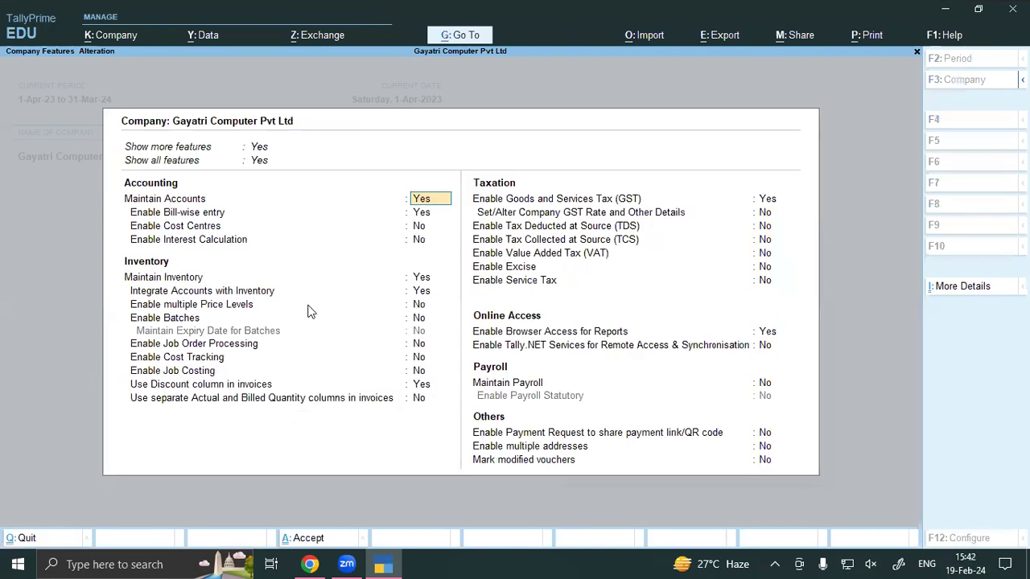
pyautogui.click(427, 400)
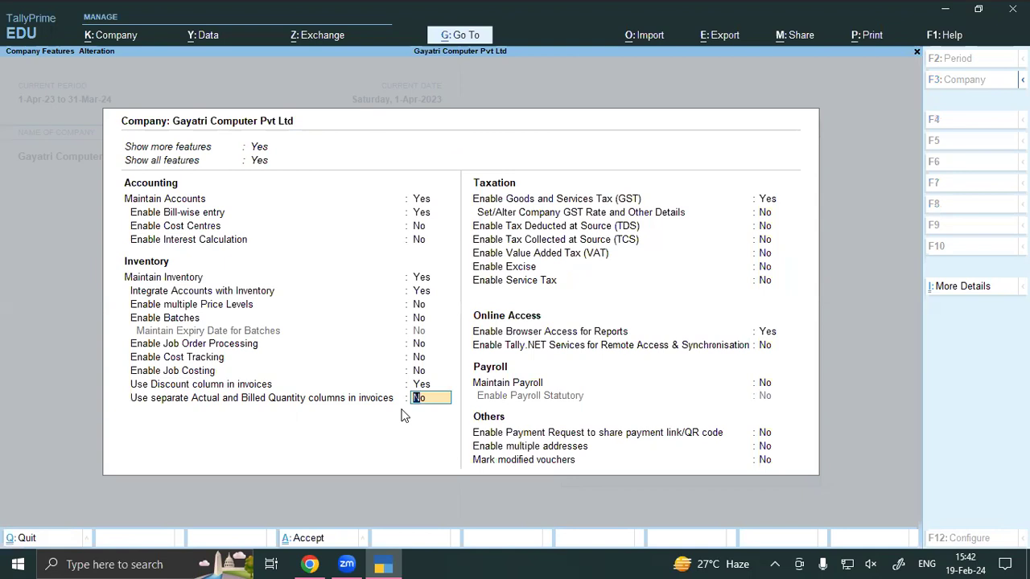
pyautogui.press('BackSpace')
pyautogui.hotkey('ctrl', 'a')
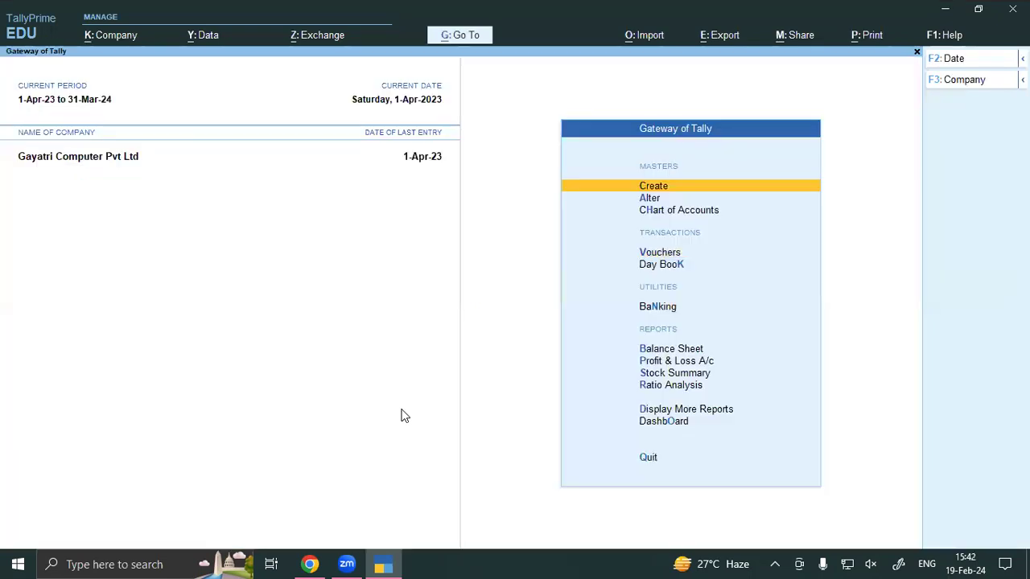
# Step: Set 'Use separate Actual and Billed Quantity columns' to Yes in F11 features, then restart a Purchase voucher
pyautogui.press('v')
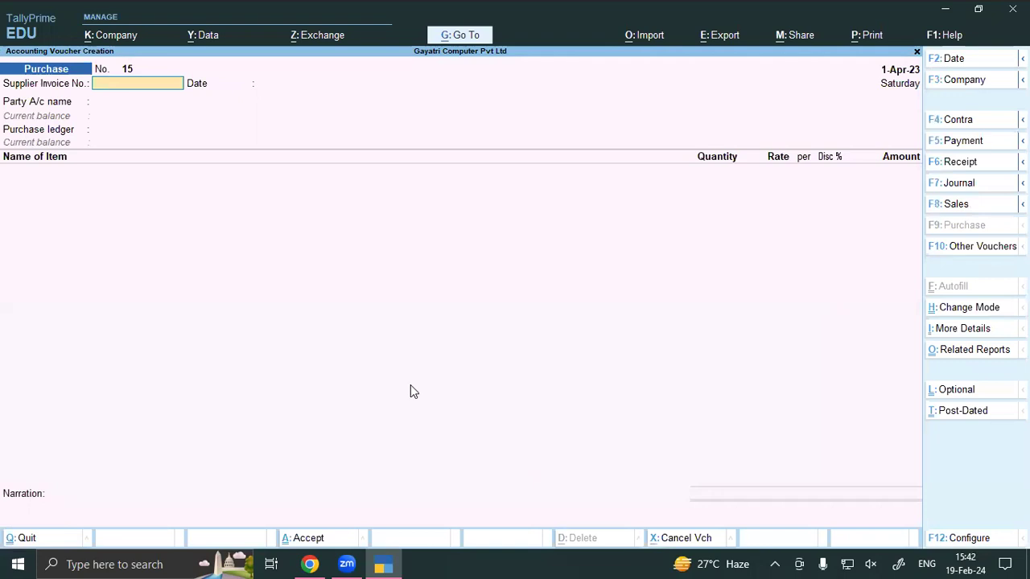
pyautogui.press('Escape')
pyautogui.press('F11')
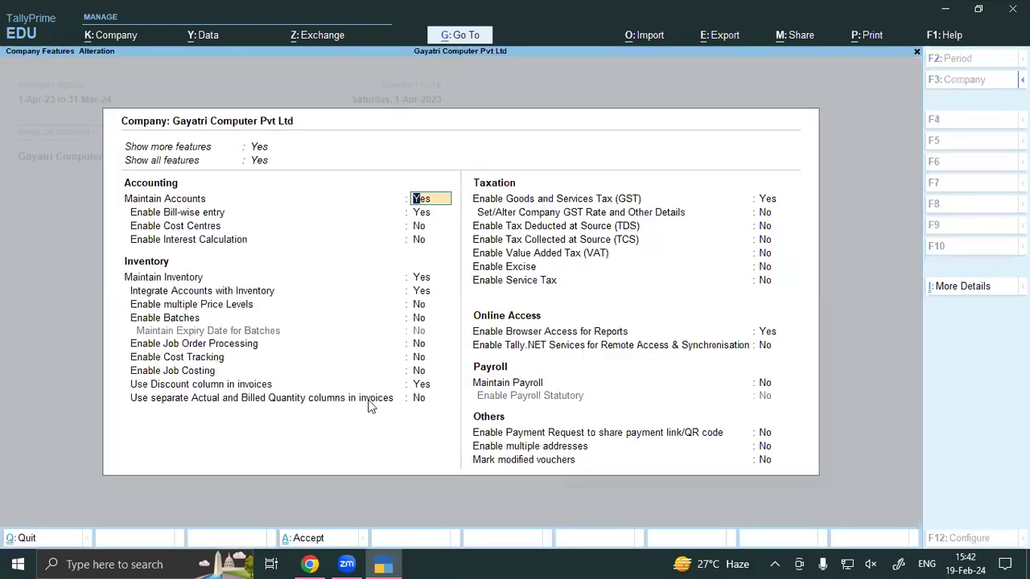
pyautogui.click(418, 399)
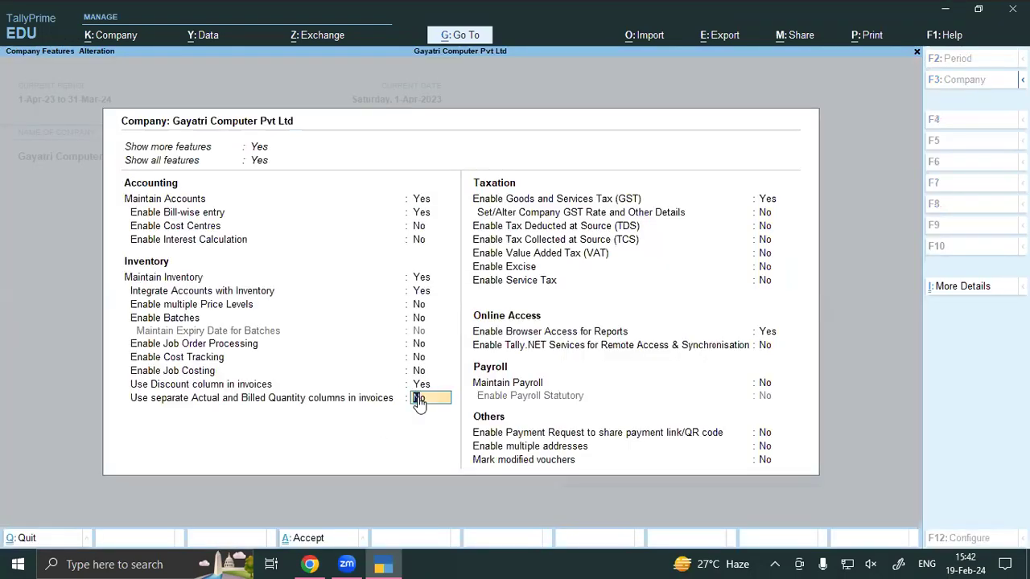
pyautogui.press('y')
pyautogui.hotkey('ctrl', 'a')
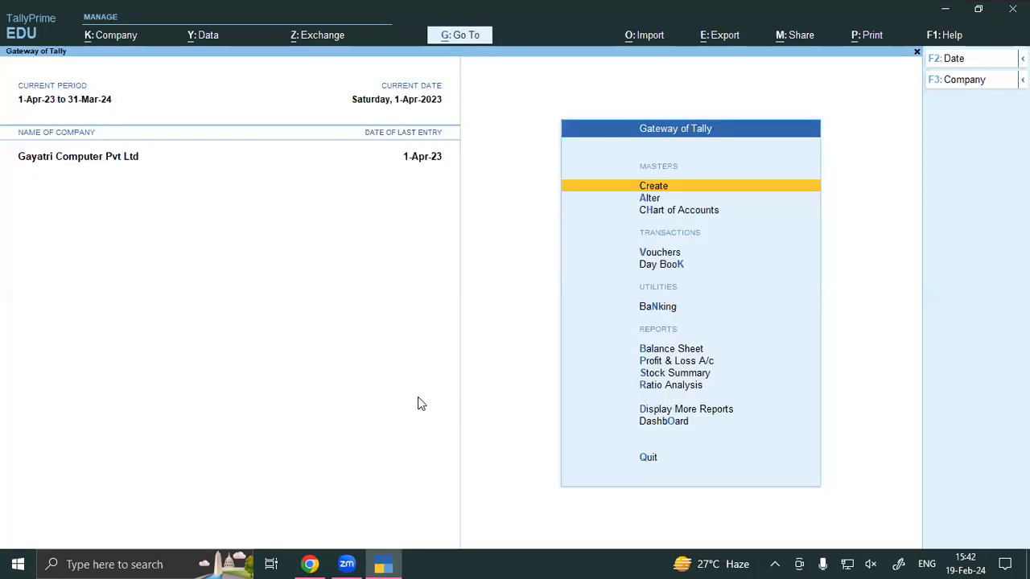
pyautogui.press('v')
pyautogui.press('F9')
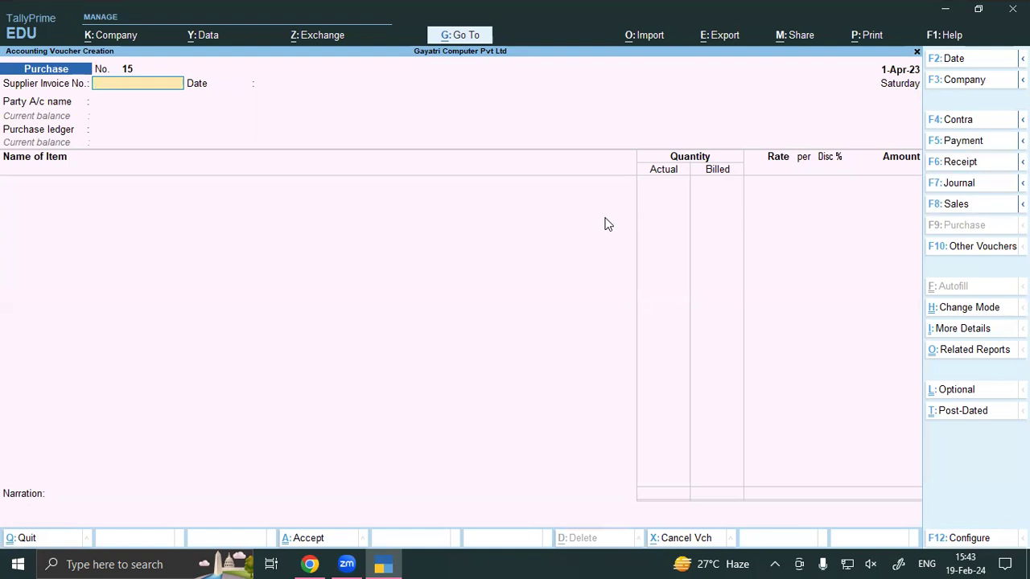
pyautogui.click(318, 562)
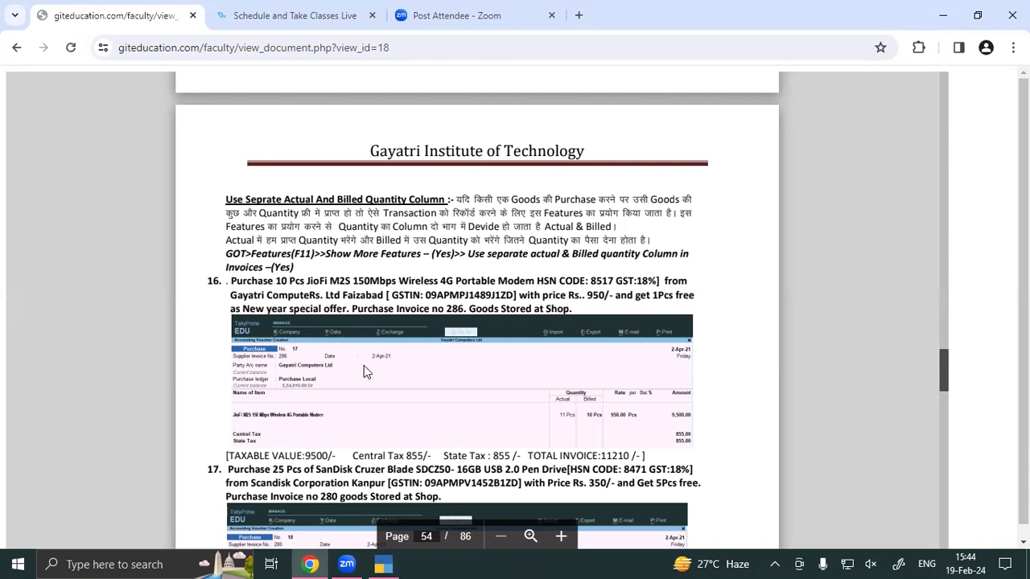
pyautogui.hotkey('alt', 'Tab')
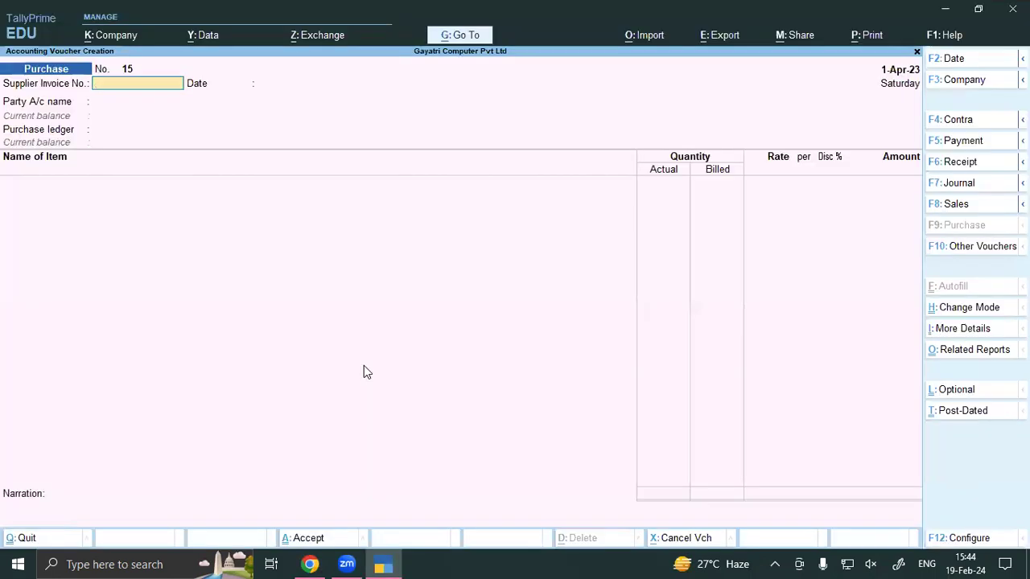
pyautogui.click(309, 564)
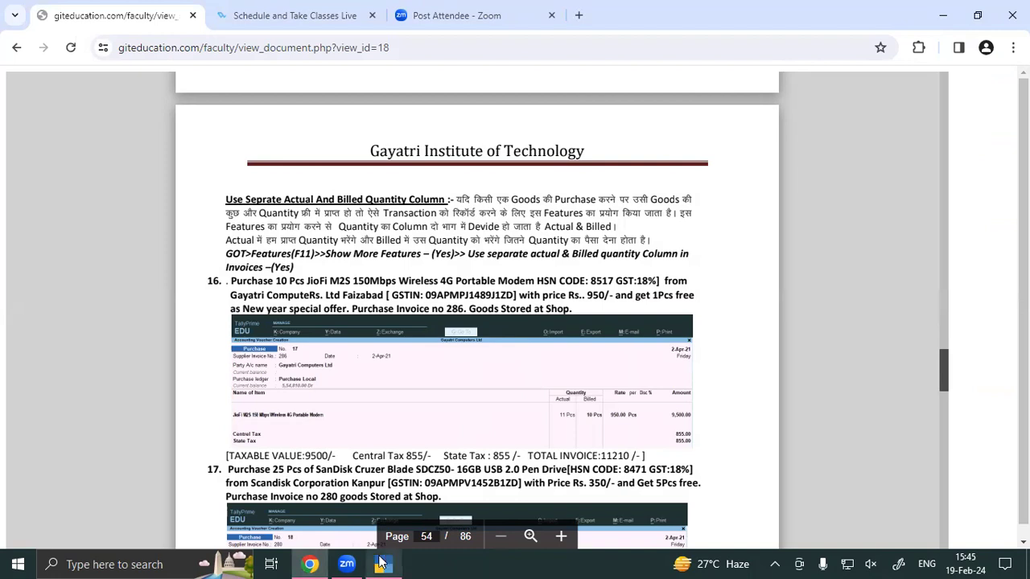
# Step: Enter supplier invoice number 286 and start the party name with G
pyautogui.click(382, 563)
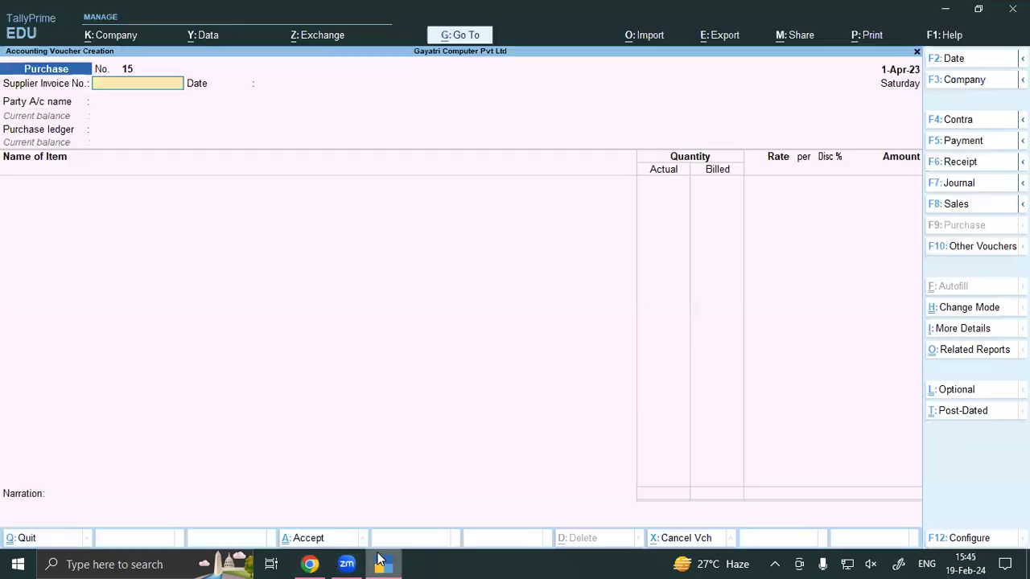
pyautogui.write('286')
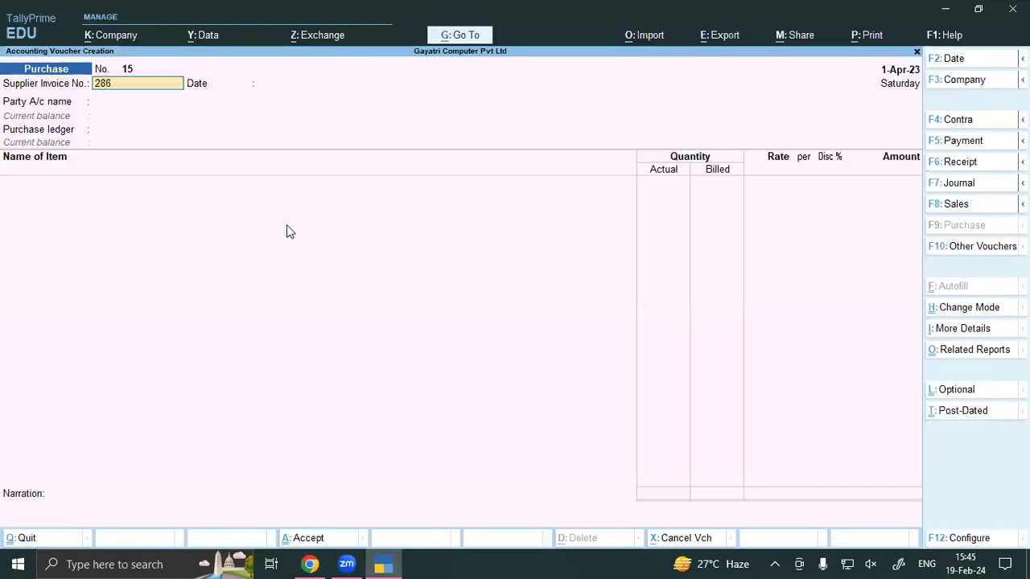
pyautogui.press('Return')
pyautogui.press('Return')
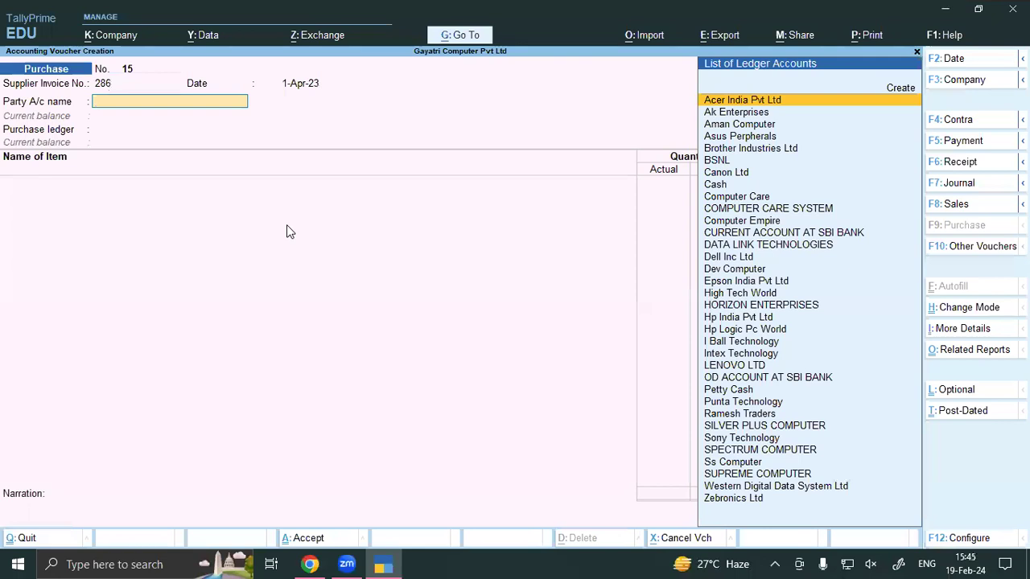
pyautogui.write('G')
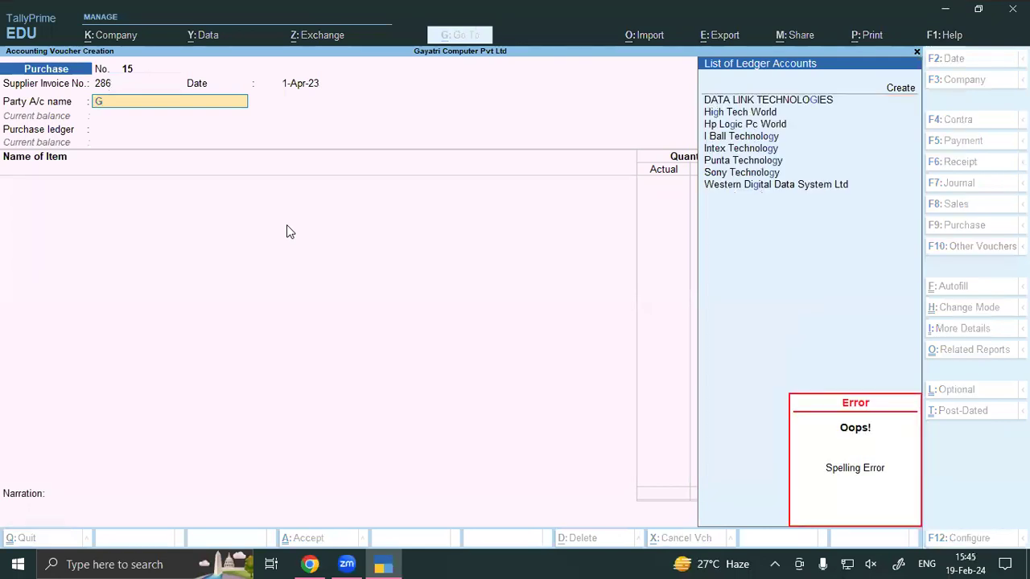
# Step: Create a new ledger GAYATRI COMPUTER PVT LTD under Sundry Creditors
pyautogui.hotkey('alt', 'c')
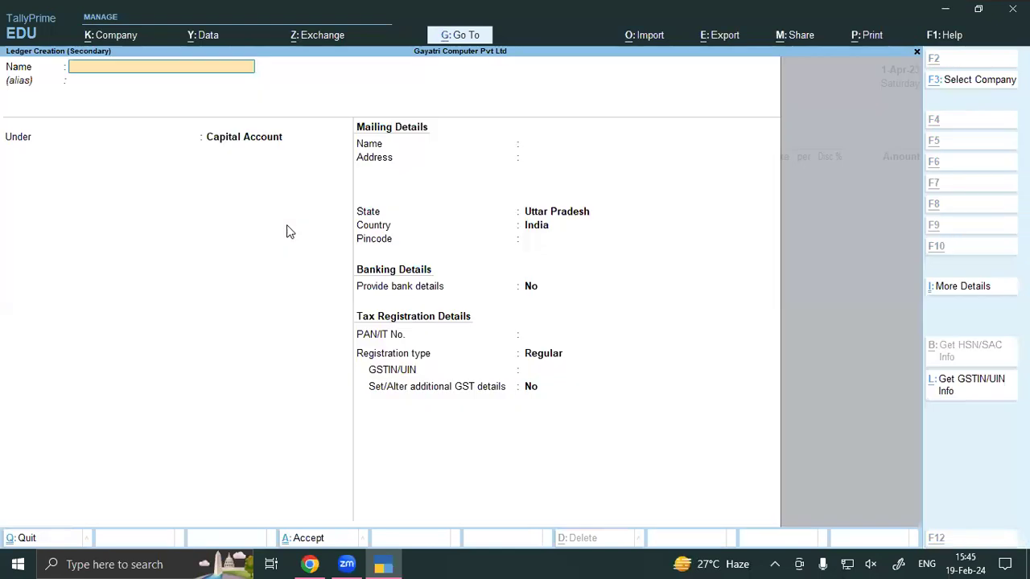
pyautogui.write('GAYAT')
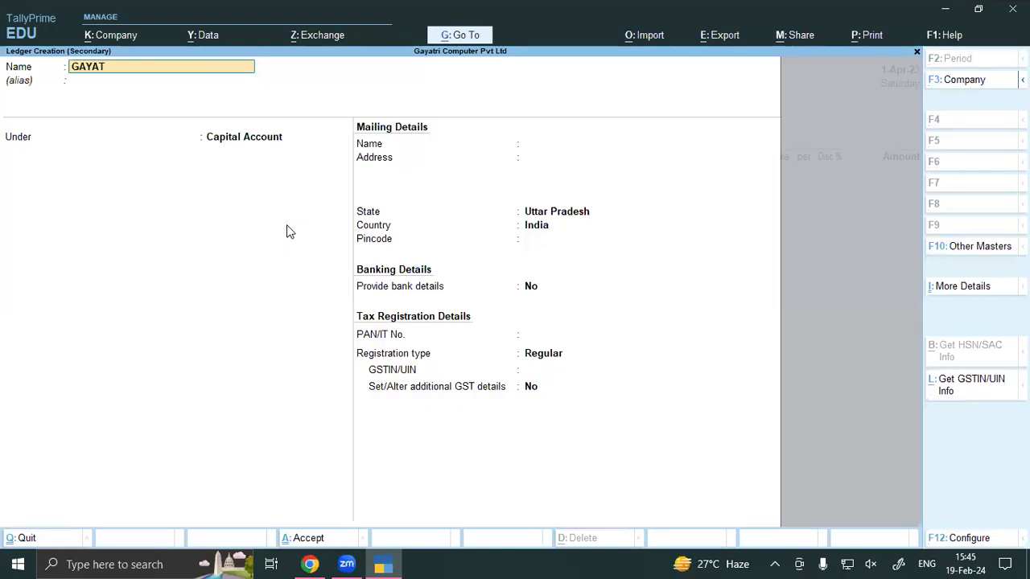
pyautogui.write('RI COM')
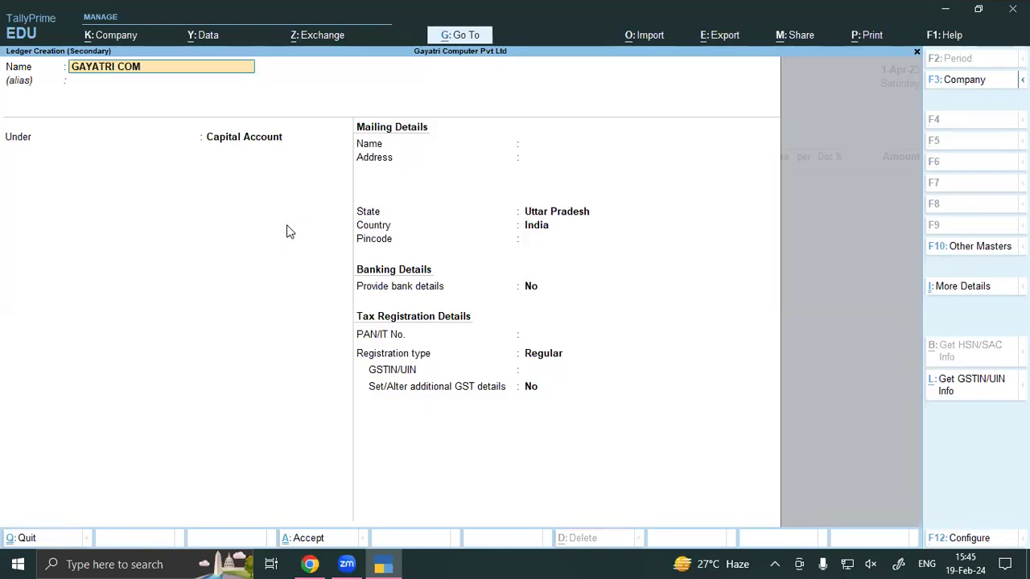
pyautogui.write('PUTER PVT LTD')
pyautogui.press('Return')
pyautogui.press('Return')
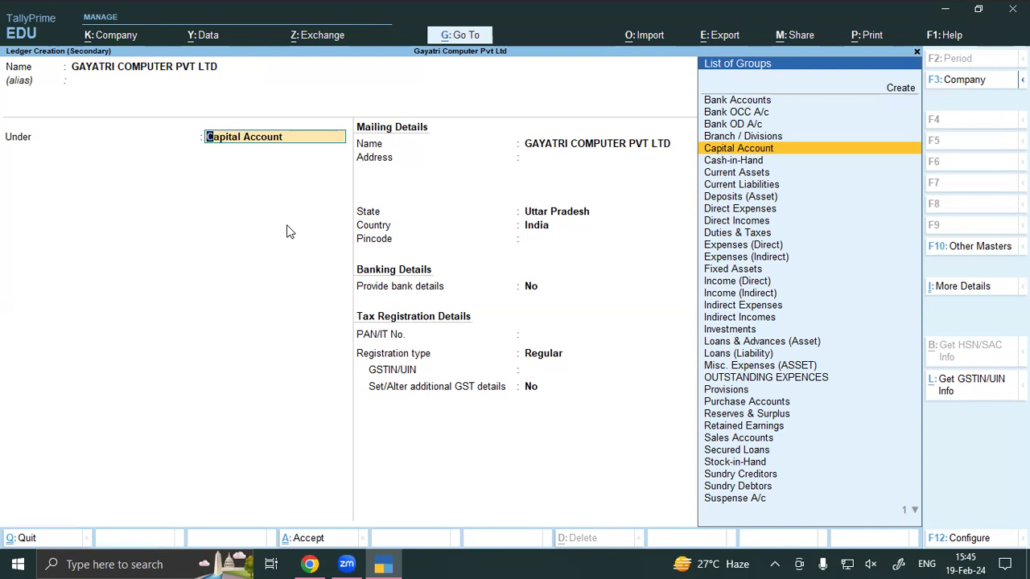
pyautogui.write('SUND')
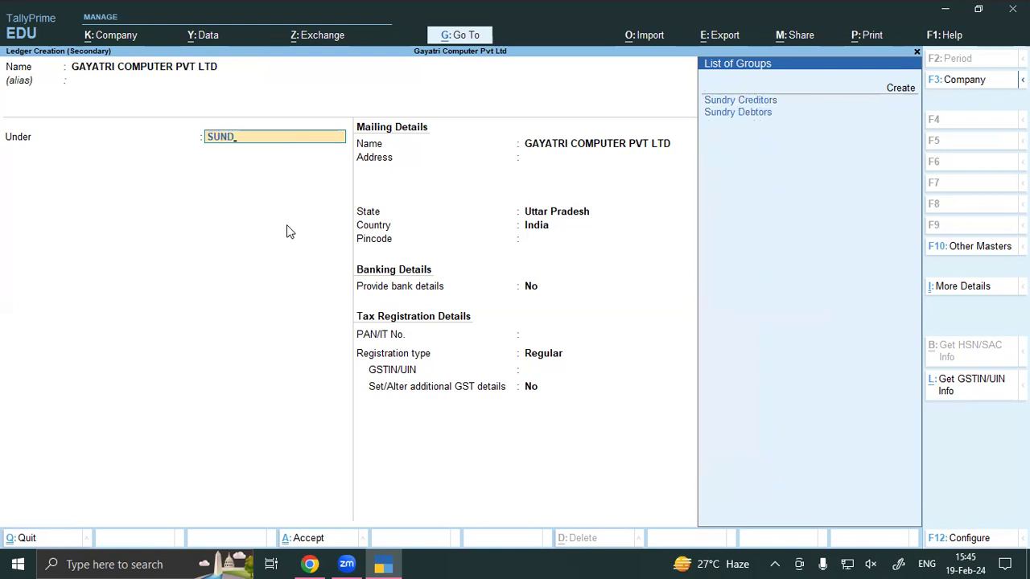
pyautogui.press('Return')
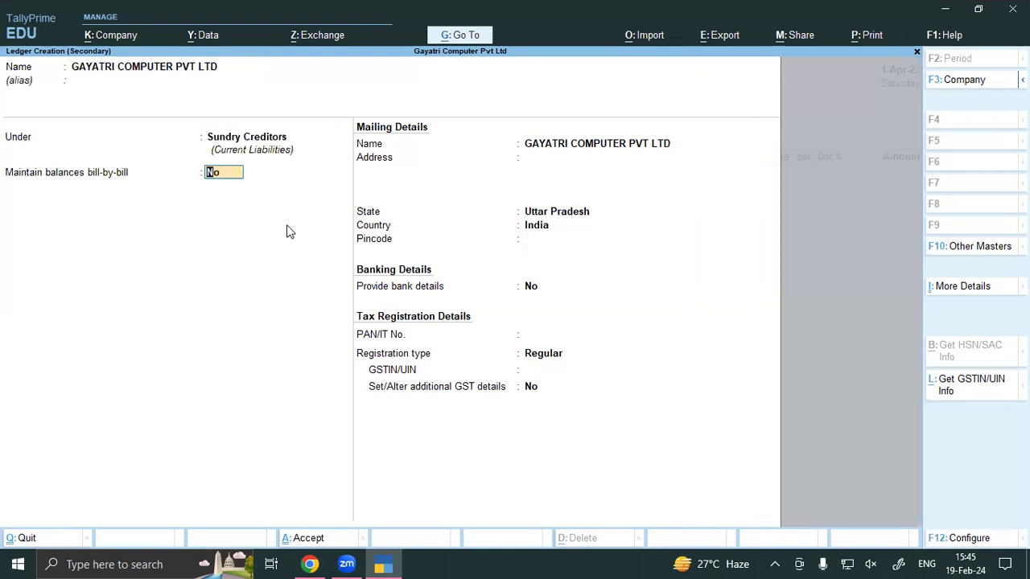
pyautogui.press('Return')
pyautogui.press('Return')
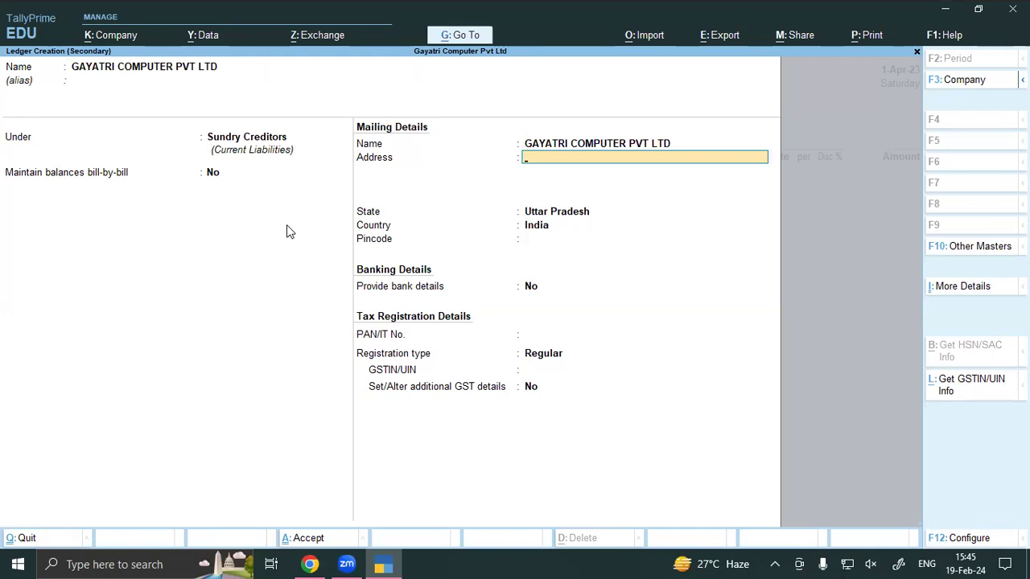
# Step: Give the ledger address FAIZABAD, state Uttar Pradesh, Regular registration, and the supplier's GSTIN
pyautogui.write('FAIZABAD')
pyautogui.press('Return')
pyautogui.press('Return')
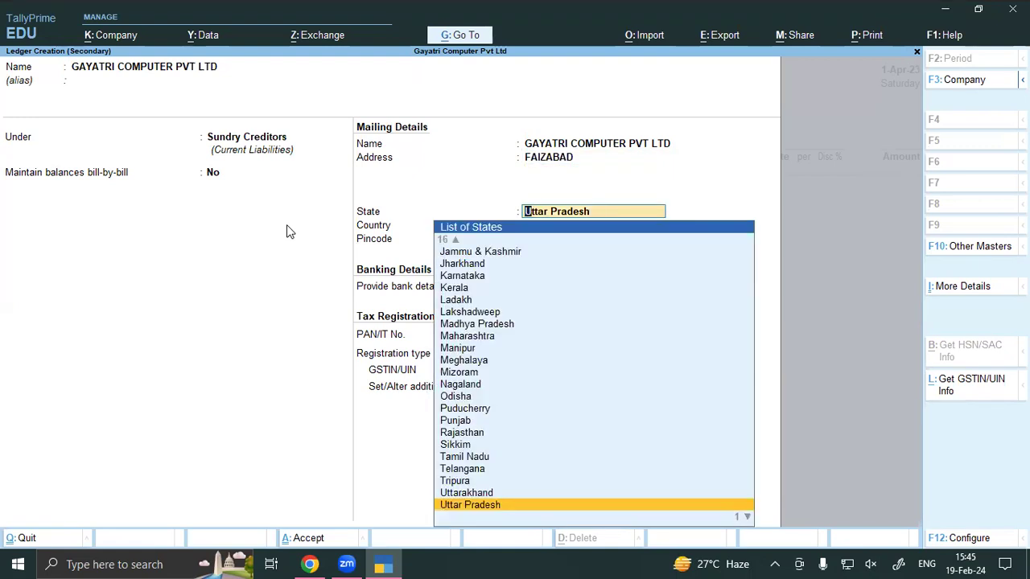
pyautogui.press('Return')
pyautogui.press('Return')
pyautogui.press('Return')
pyautogui.press('Return')
pyautogui.press('Return')
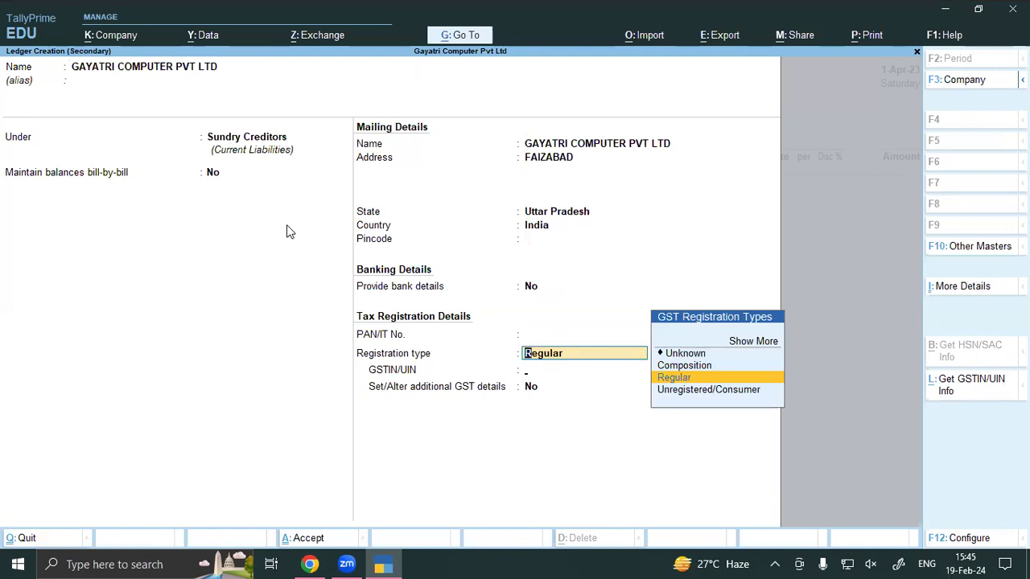
pyautogui.press('Return')
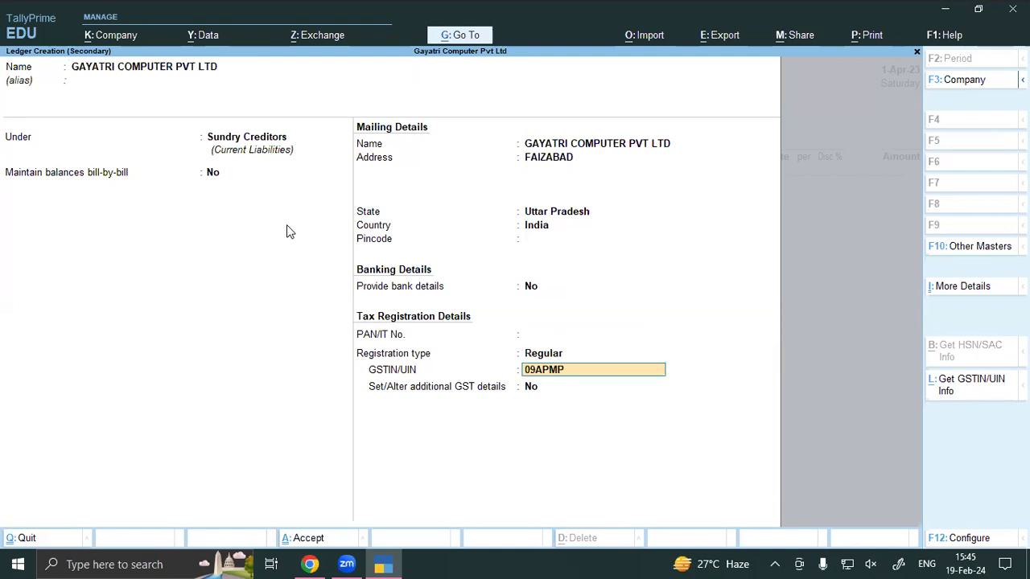
# Step: Save the supplier ledger, accept party details, select Purchase Local, and begin a new stock item
pyautogui.hotkey('ctrl', 'a')
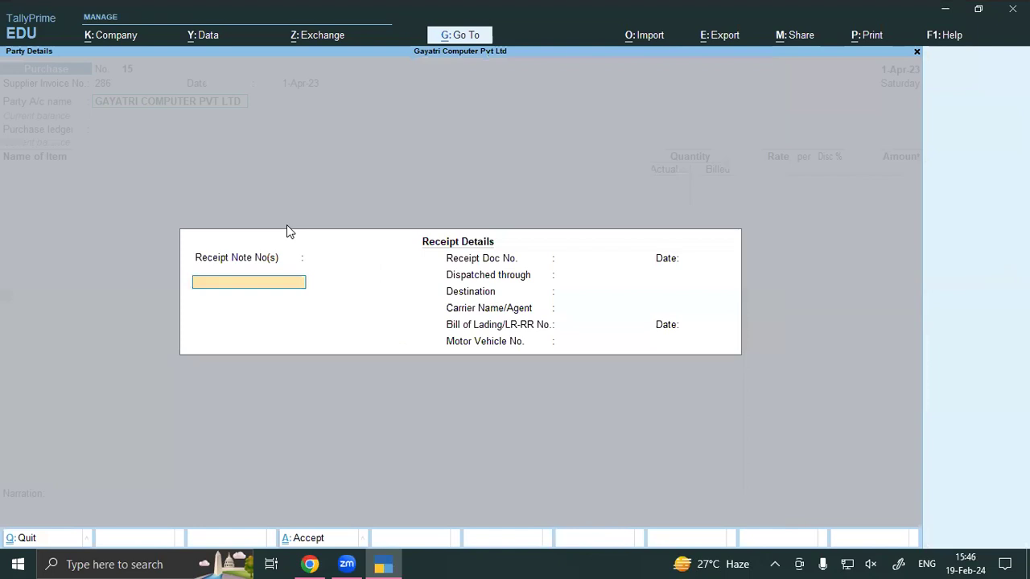
pyautogui.press('Escape')
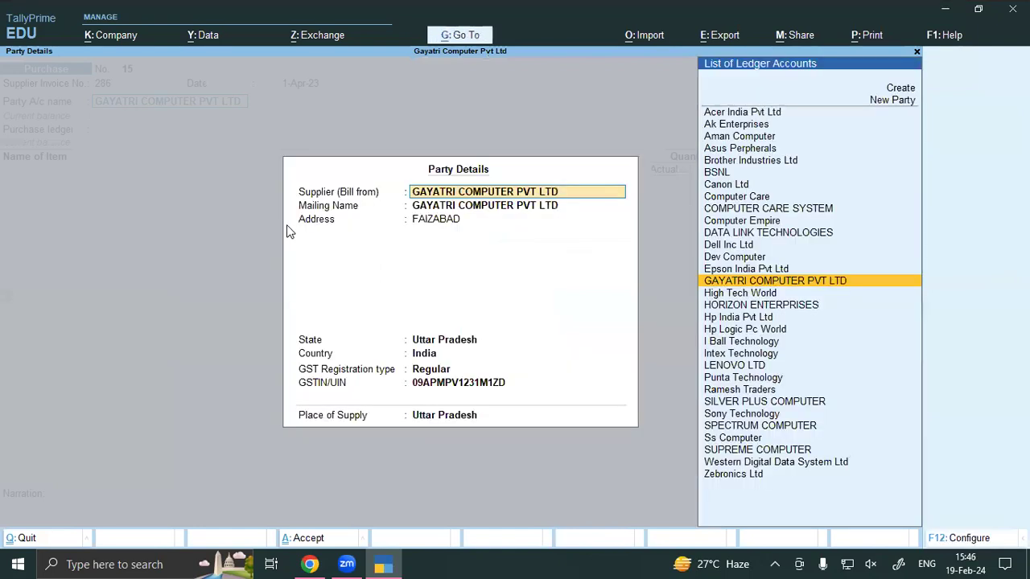
pyautogui.hotkey('ctrl', 'a')
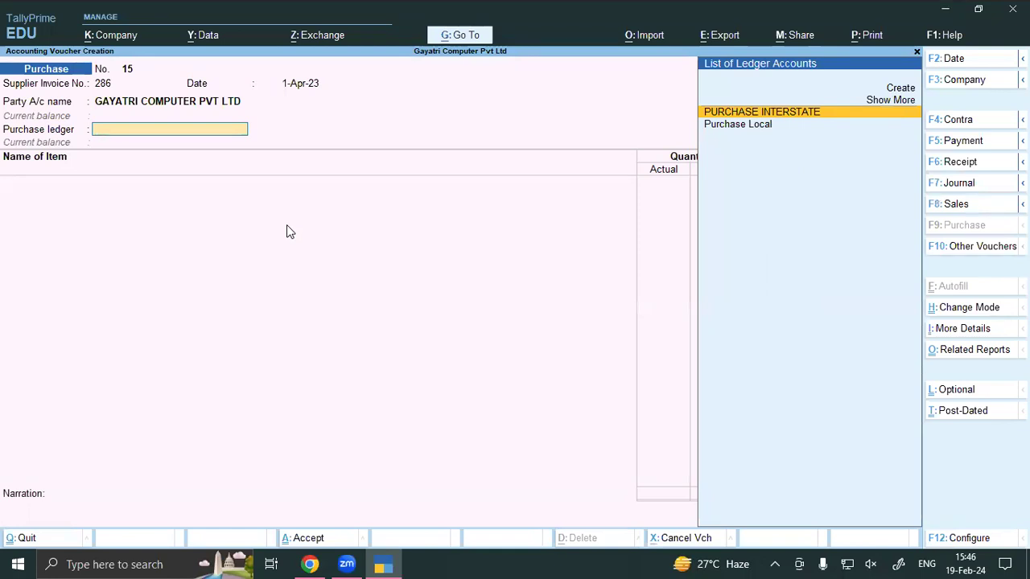
pyautogui.press('Down')
pyautogui.press('Return')
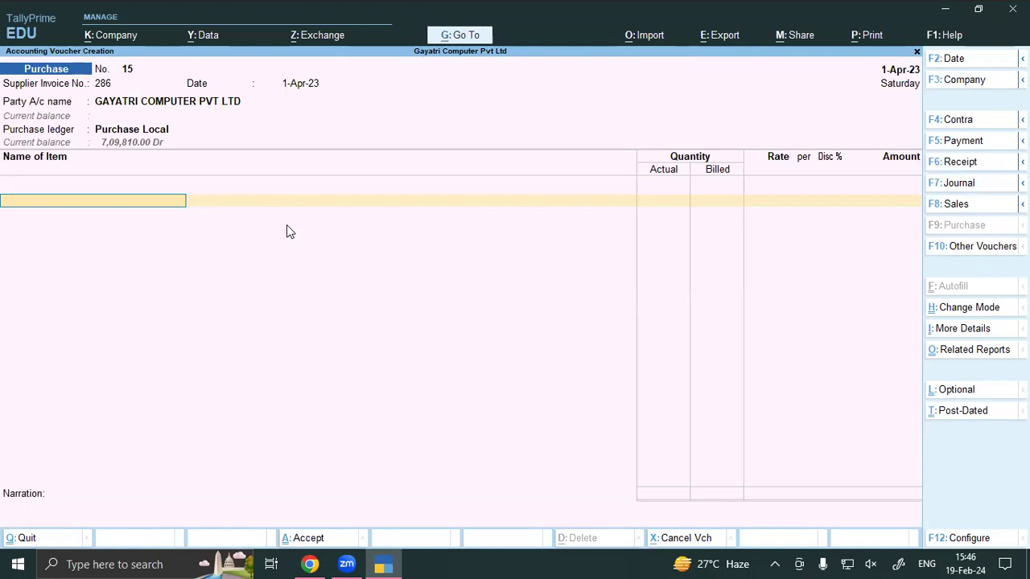
pyautogui.write('J')
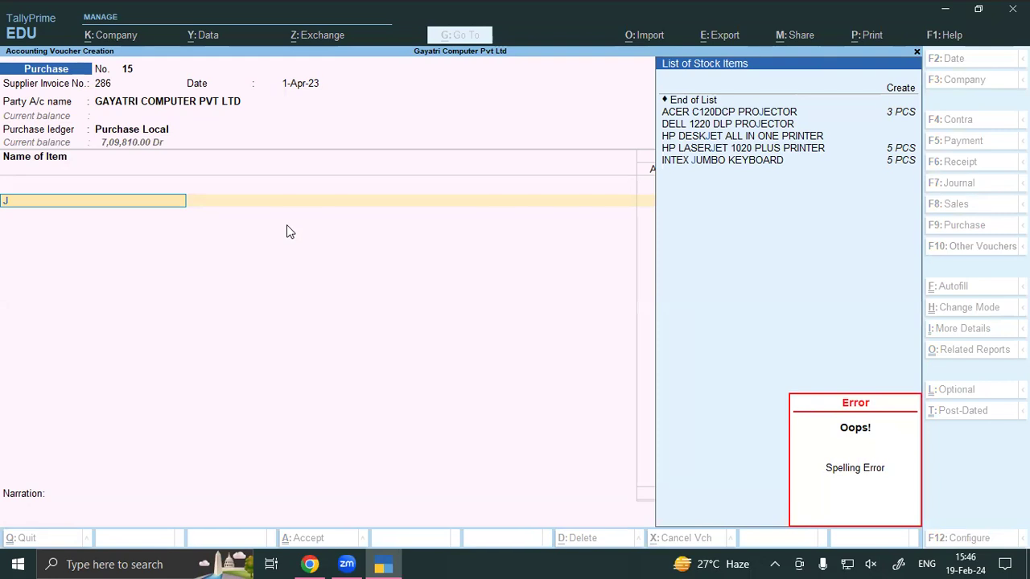
pyautogui.hotkey('alt', 'c')
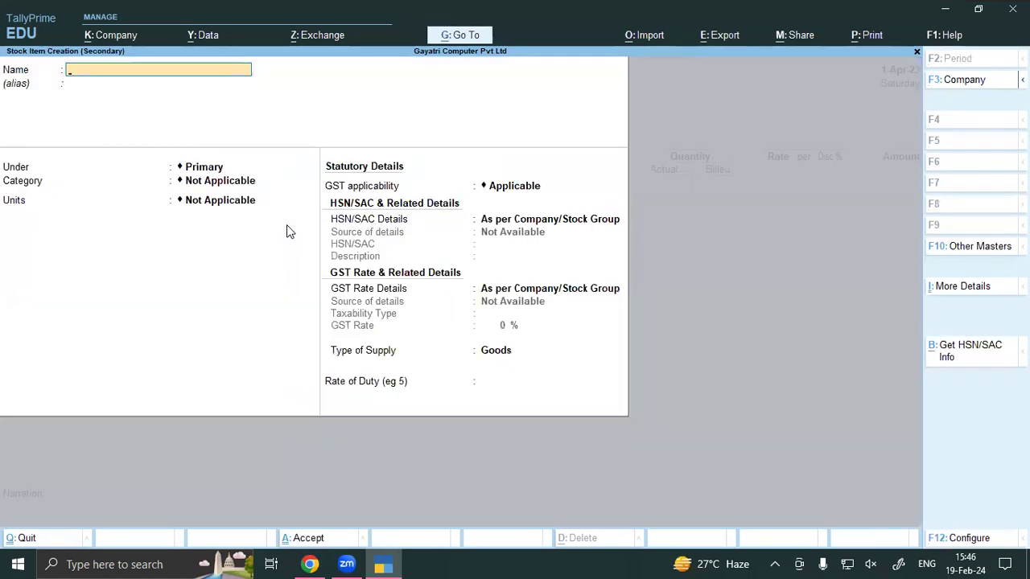
# Step: Name the stock item 'JIO FI M2S 150MBPS WIRELESS 4G PORTABLE MODEM' and move to its Under field
pyautogui.write('JIO')
pyautogui.click(310, 564)
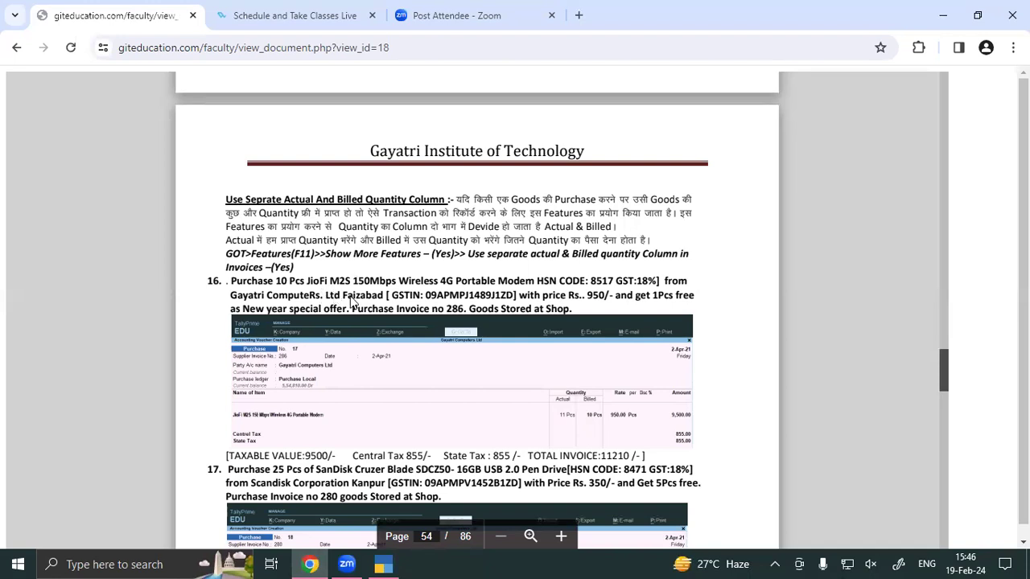
pyautogui.click(383, 564)
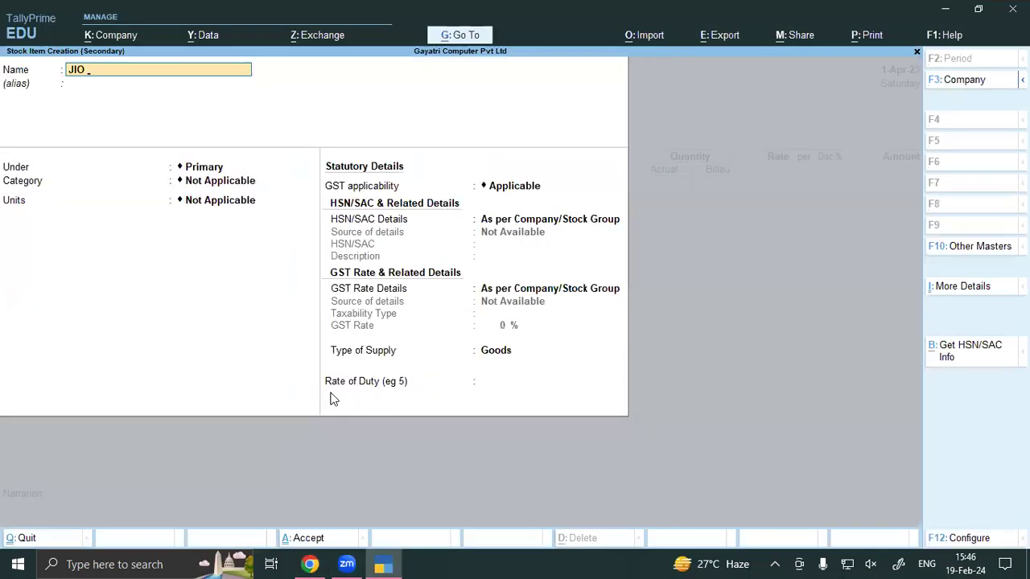
pyautogui.write('FI')
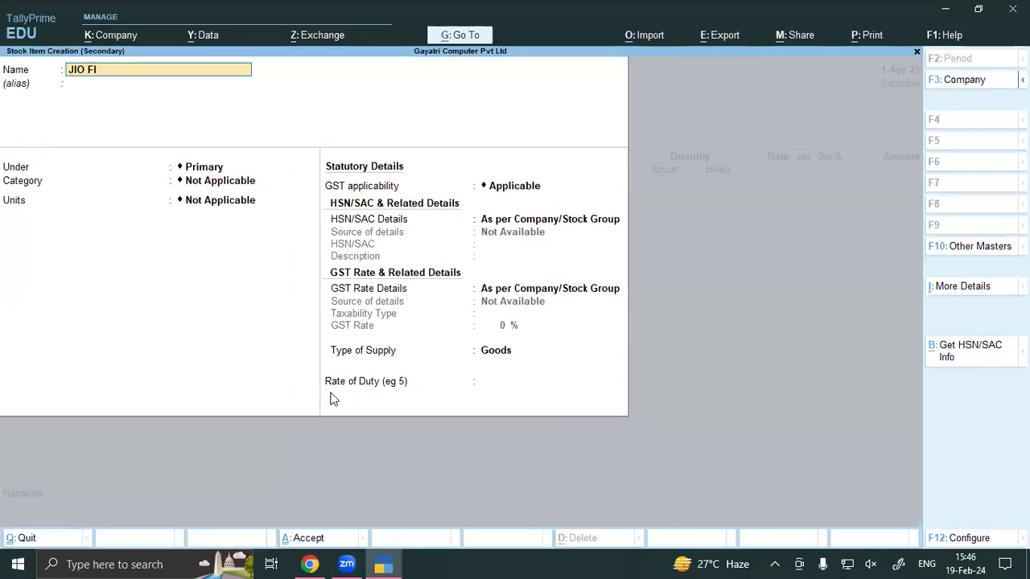
pyautogui.write(' M2S')
pyautogui.hotkey('alt', 'Tab')
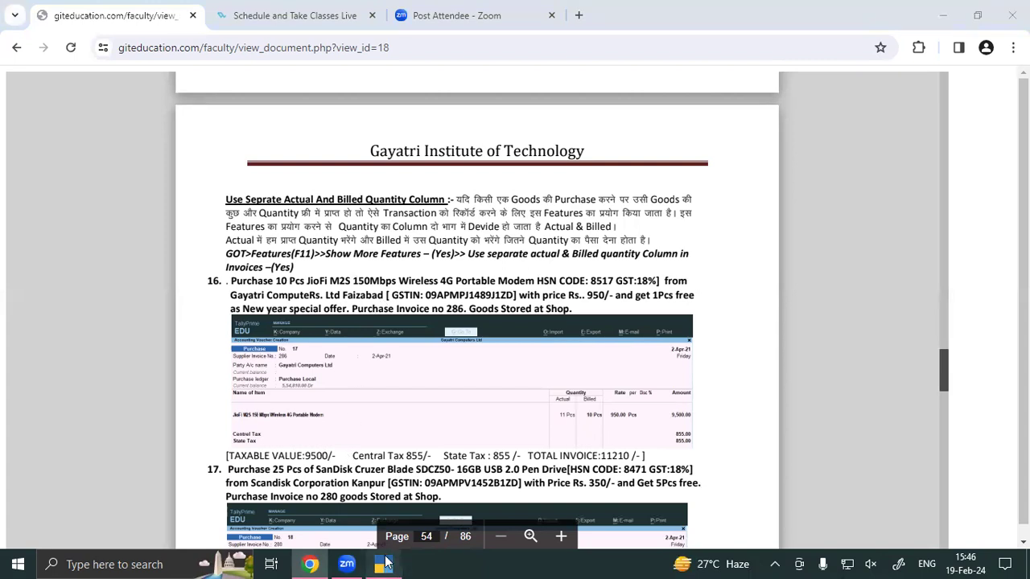
pyautogui.click(383, 564)
pyautogui.write('5')
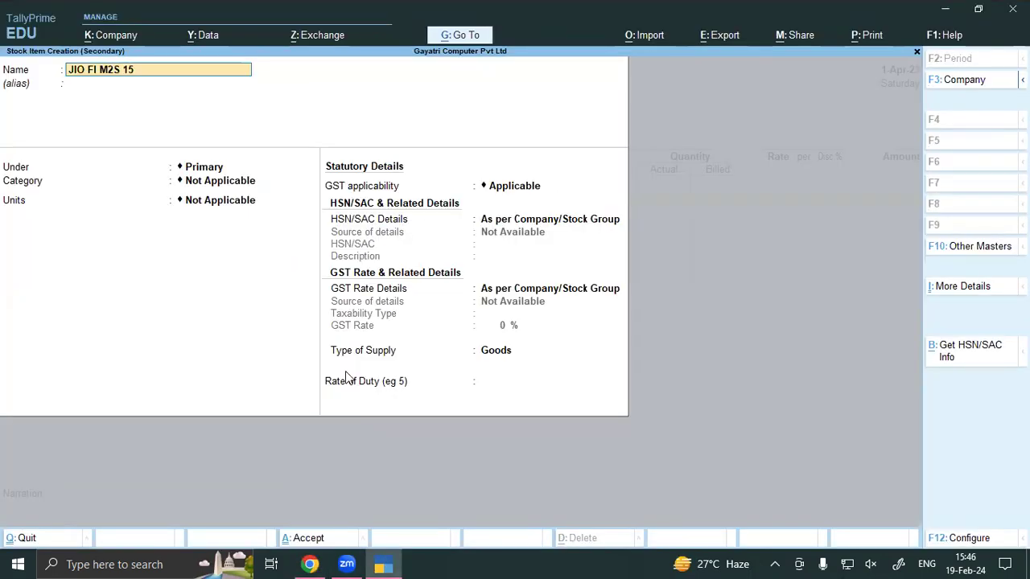
pyautogui.write('0MBPS WIRELES')
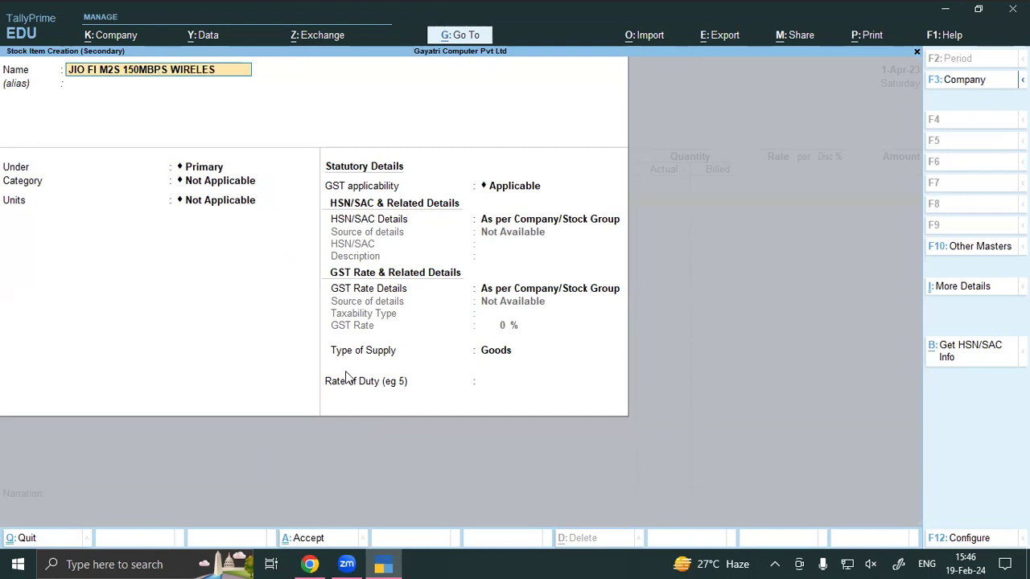
pyautogui.write('S 4G PORTABLE MODEM')
pyautogui.press('Return')
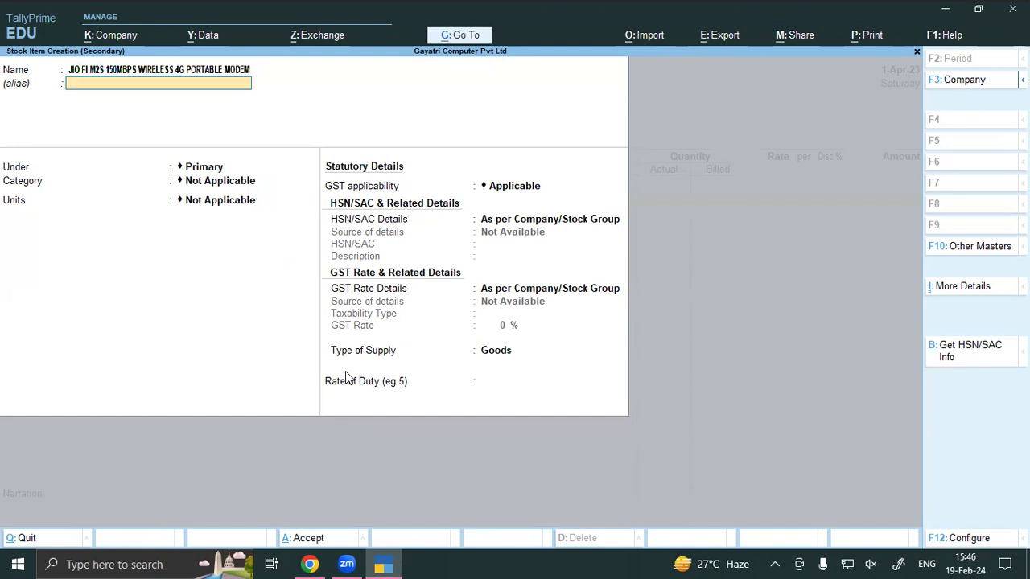
pyautogui.press('Return')
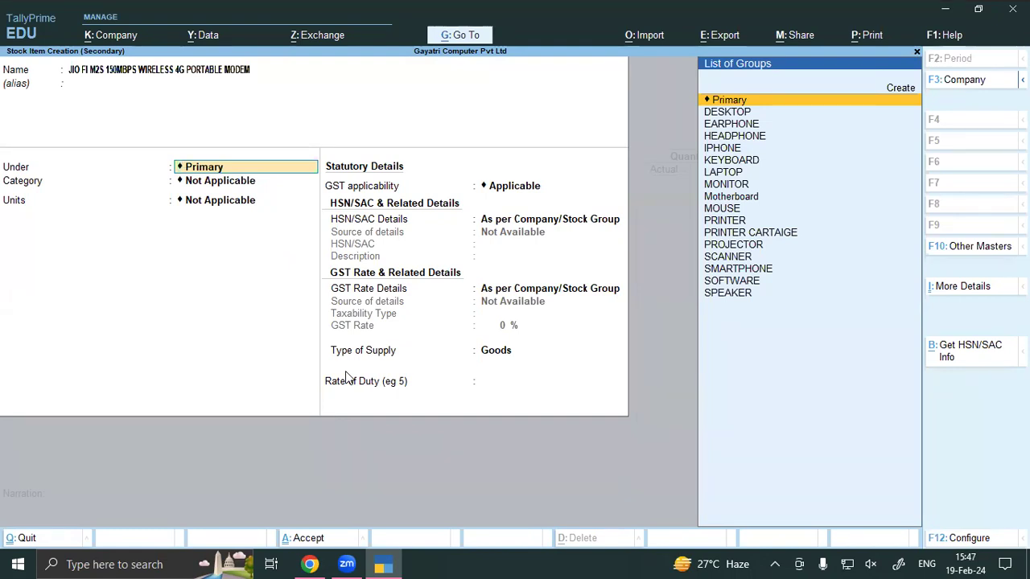
# Step: Create stock group MODEM and choose to specify its HSN/SAC details directly
pyautogui.hotkey('alt', 'c')
pyautogui.write('MODEM')
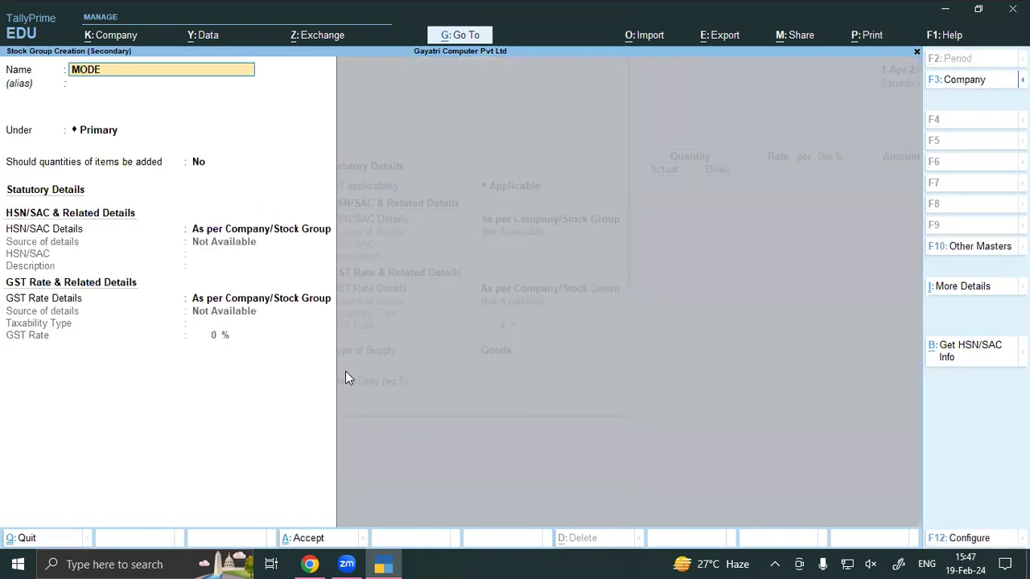
pyautogui.press('Return')
pyautogui.press('Return')
pyautogui.press('Return')
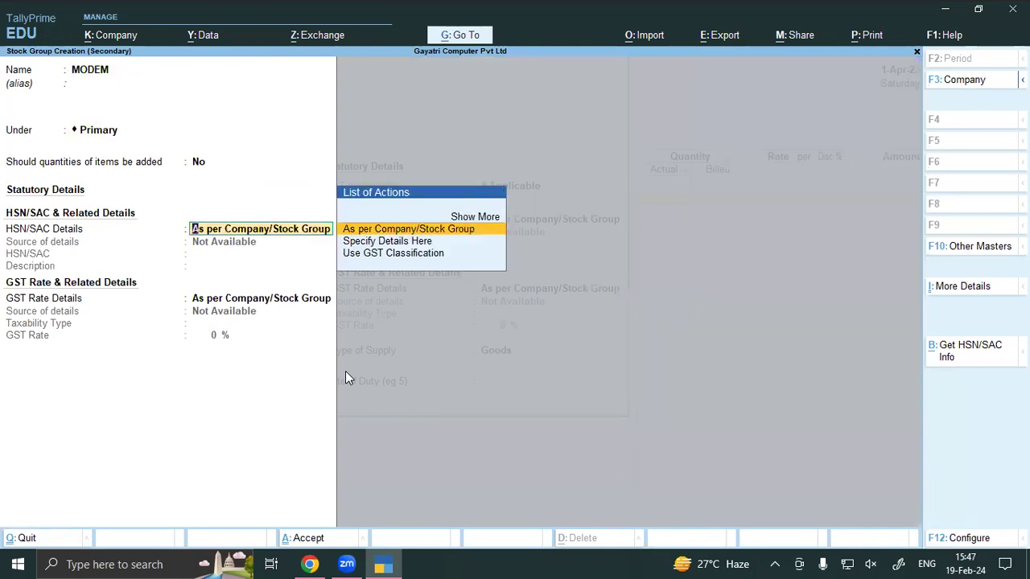
pyautogui.press('Down')
pyautogui.press('Return')
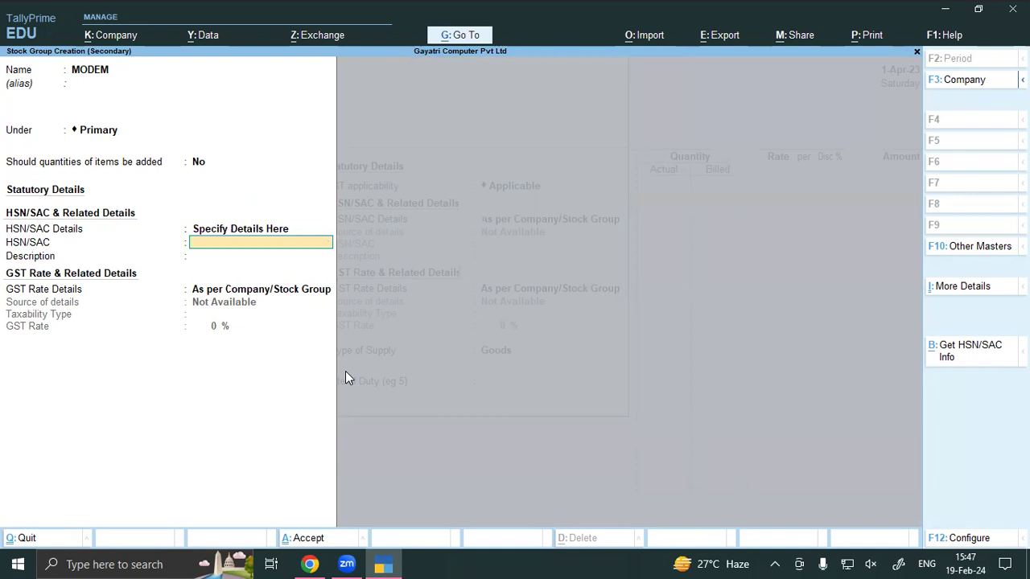
pyautogui.write('8471')
pyautogui.press('Return')
# Step: Set the MODEM group's HSN/SAC to 8517, Taxable, with an 18% GST rate
pyautogui.press('Return')
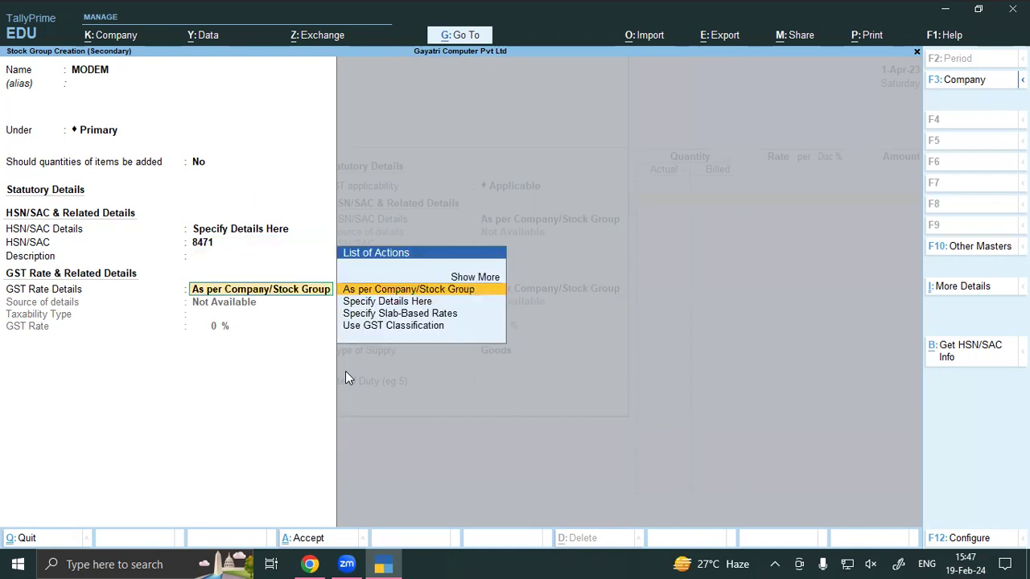
pyautogui.press('Down')
pyautogui.press('Return')
pyautogui.press('Return')
pyautogui.write('18')
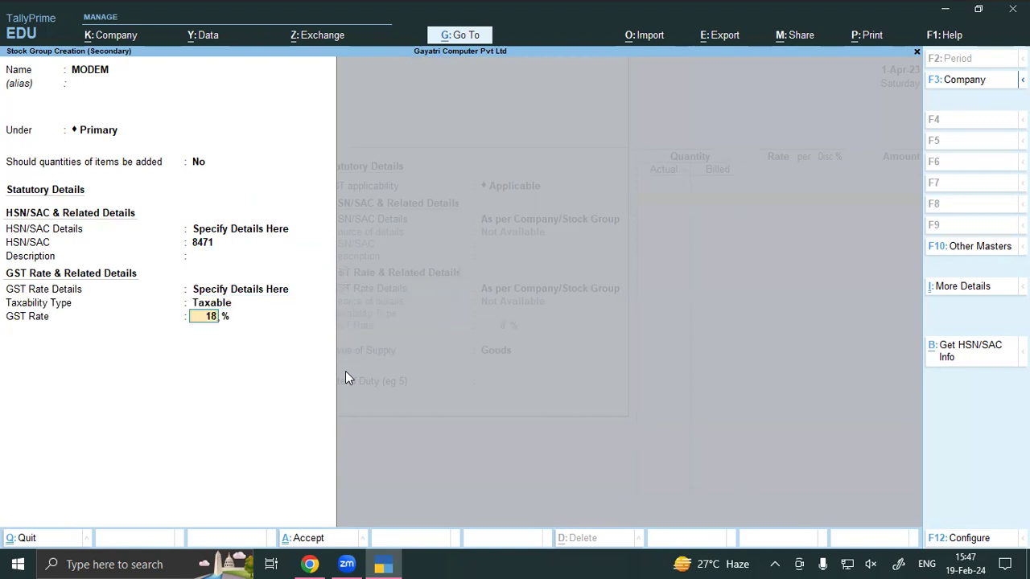
pyautogui.press('BackSpace')
pyautogui.press('BackSpace')
pyautogui.press('BackSpace')
pyautogui.press('BackSpace')
pyautogui.press('BackSpace')
pyautogui.press('BackSpace')
pyautogui.write('8')
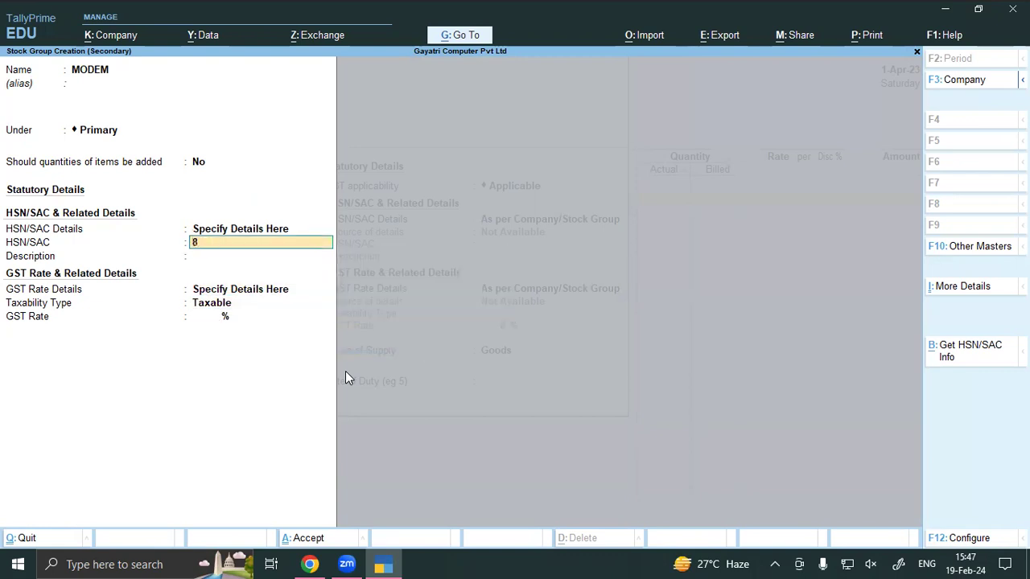
pyautogui.write('517')
pyautogui.press('Return')
pyautogui.press('Return')
pyautogui.press('Return')
pyautogui.press('Return')
# Step: Save the MODEM group, create category JIO, set units to PCS, and save the modem item
pyautogui.write('18')
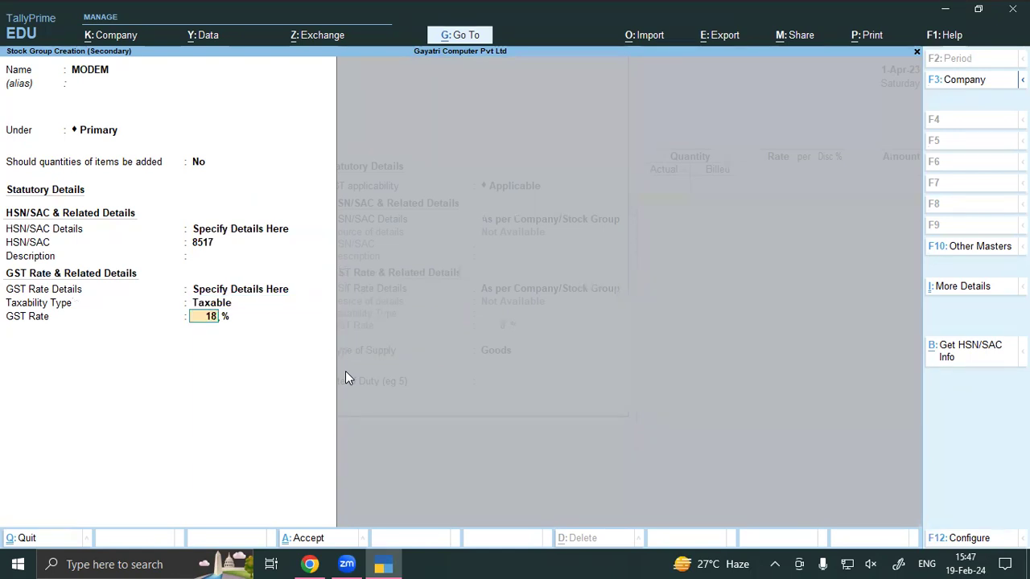
pyautogui.hotkey('ctrl', 'a')
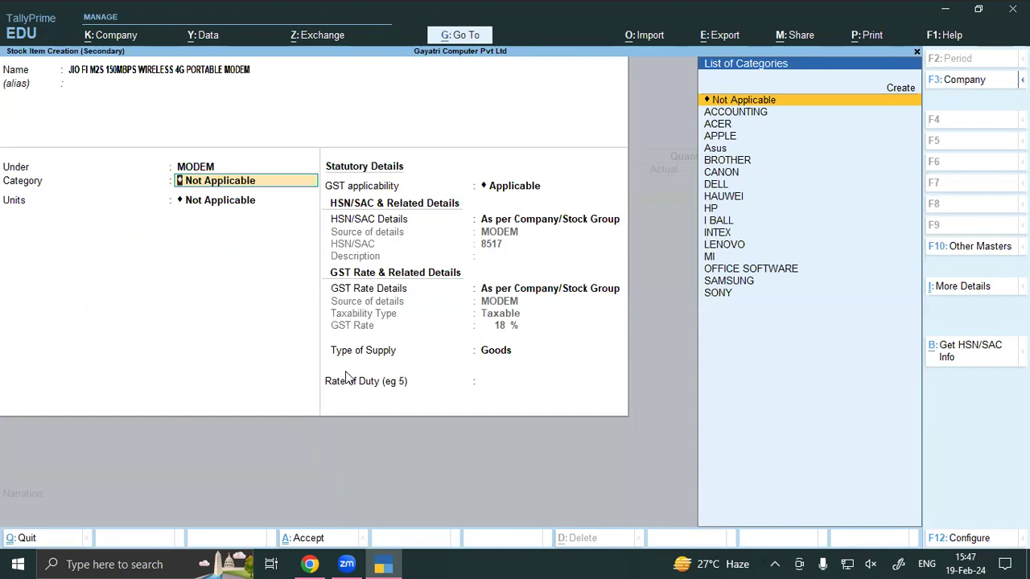
pyautogui.hotkey('alt', 'c')
pyautogui.write('JIO')
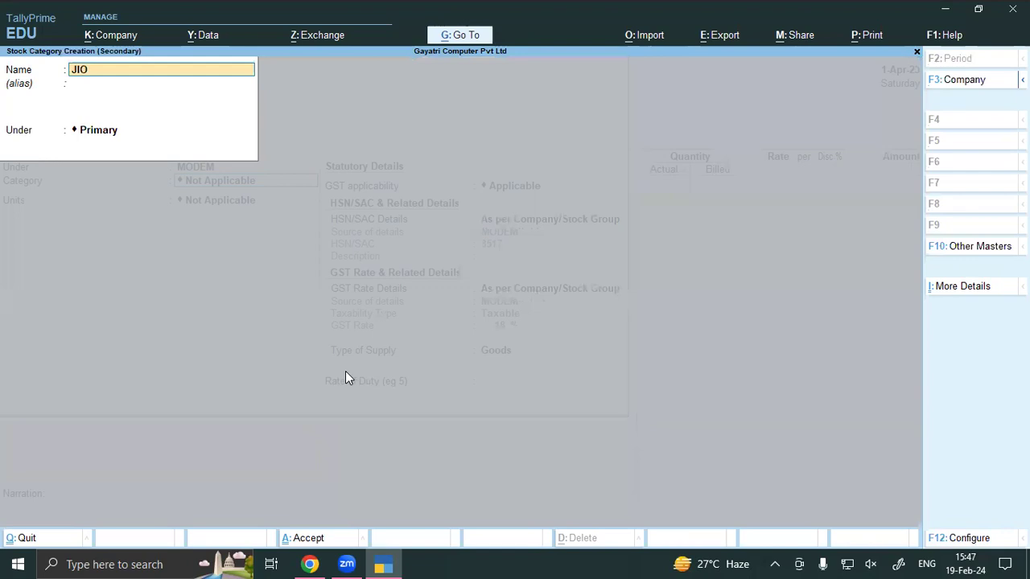
pyautogui.hotkey('ctrl', 'a')
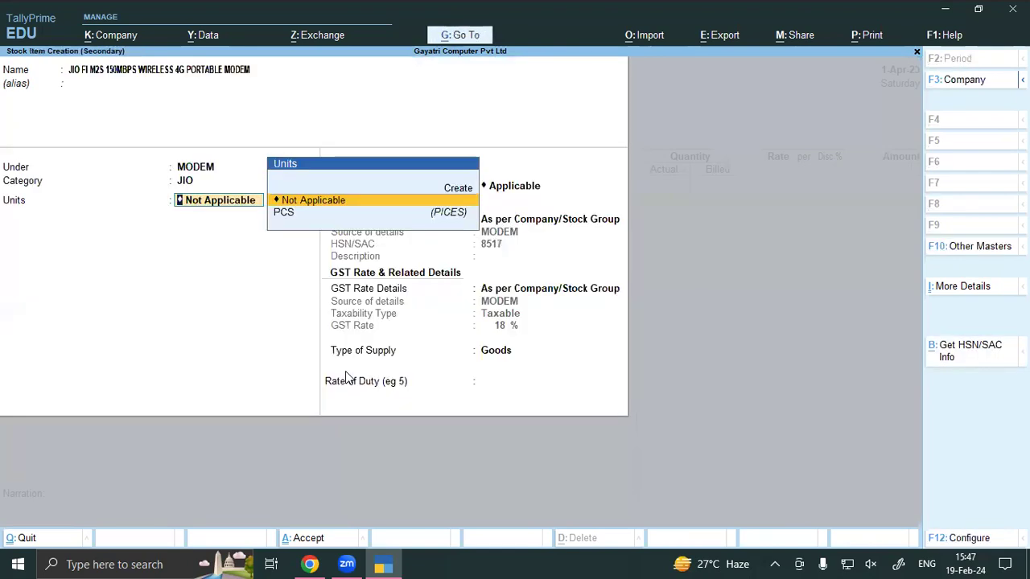
pyautogui.press('Down')
pyautogui.press('Return')
pyautogui.press('Return')
pyautogui.press('Return')
pyautogui.press('Return')
pyautogui.press('Return')
pyautogui.press('Return')
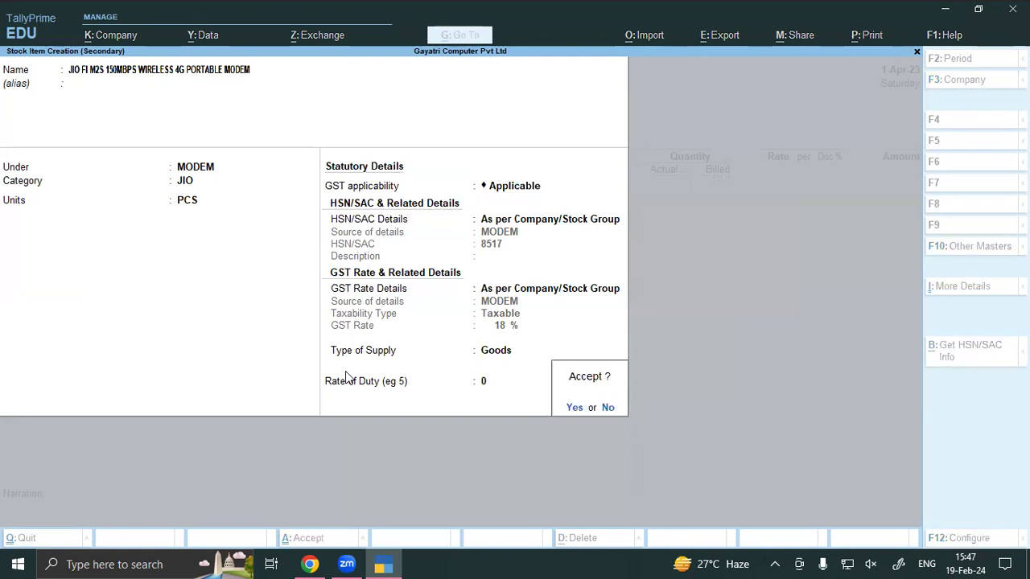
pyautogui.press('Return')
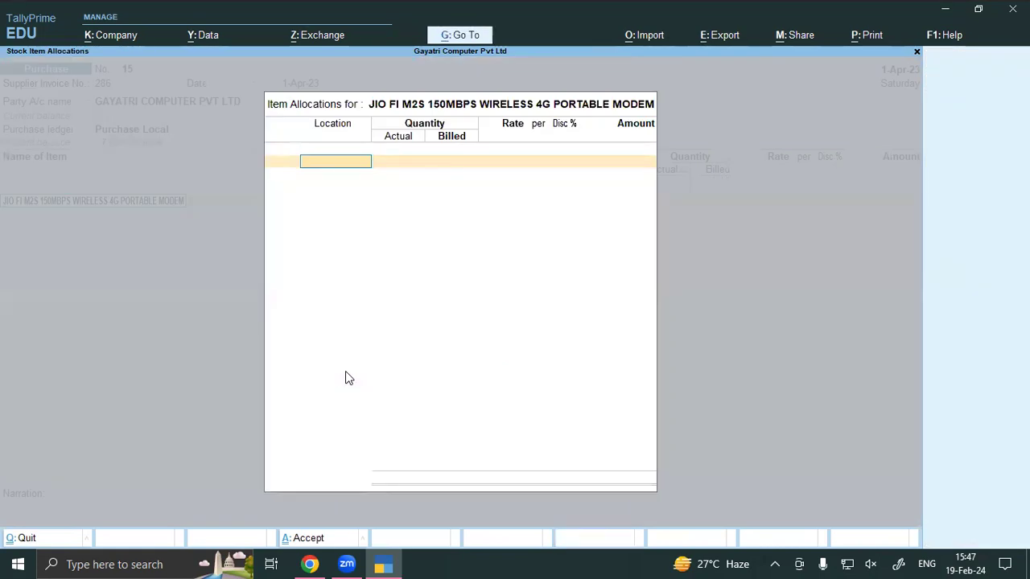
# Step: Allocate the modem to SHOP with 11 actual and 10 billed pieces at 950 each
pyautogui.write('SH')
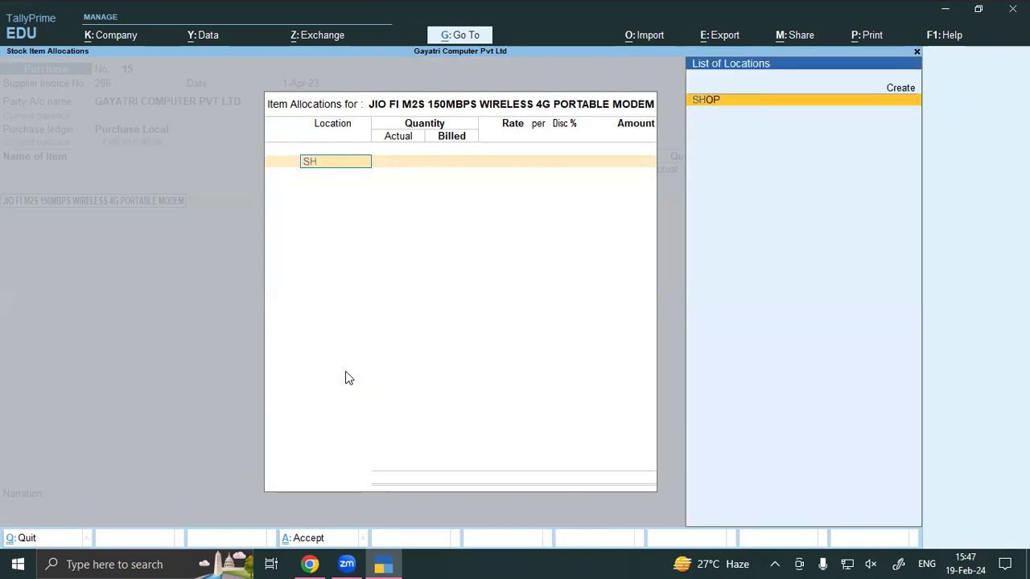
pyautogui.press('Return')
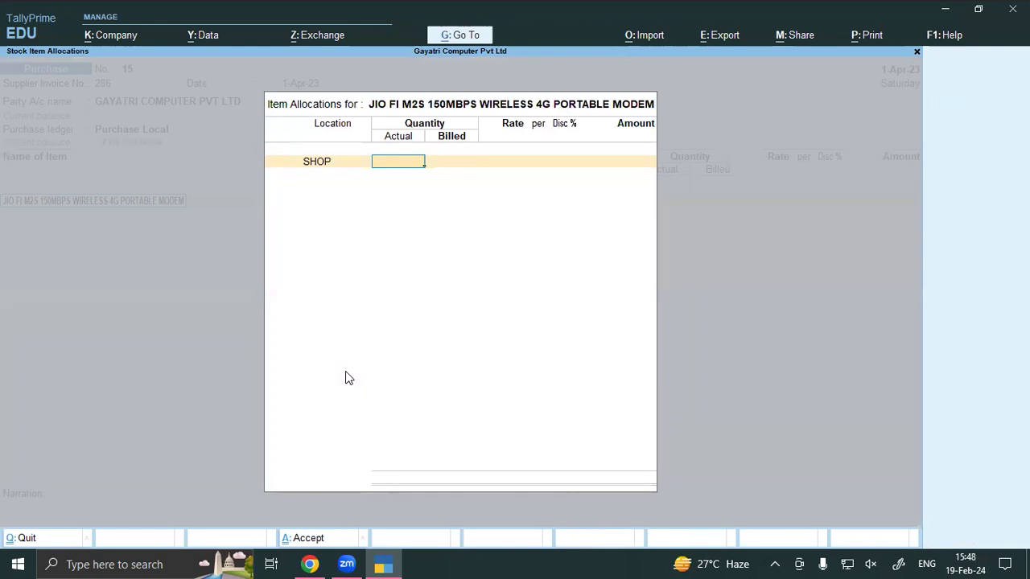
pyautogui.write('11')
pyautogui.press('Return')
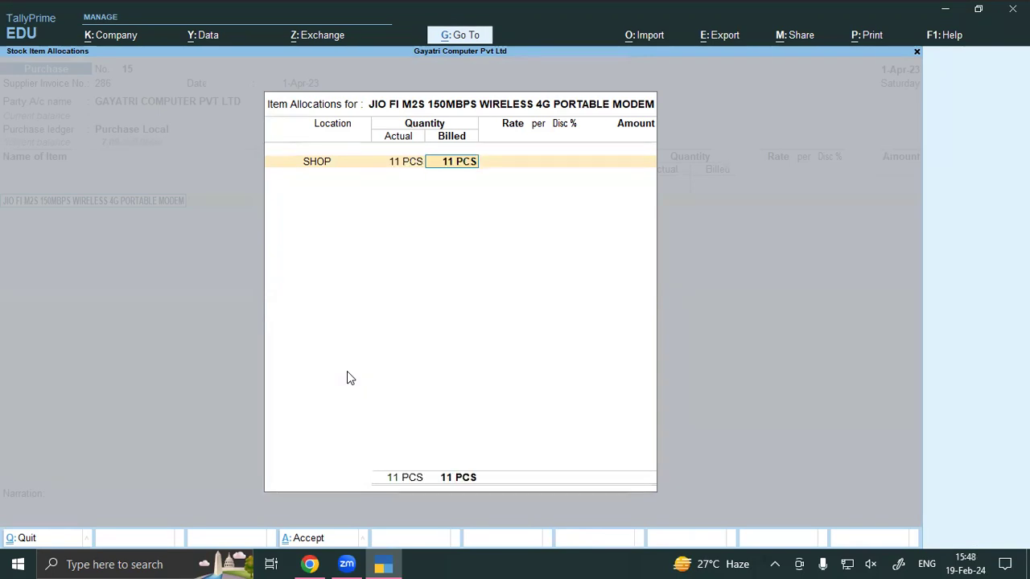
pyautogui.write('10')
pyautogui.press('Return')
pyautogui.write('950')
pyautogui.press('Return')
pyautogui.press('Return')
pyautogui.press('Return')
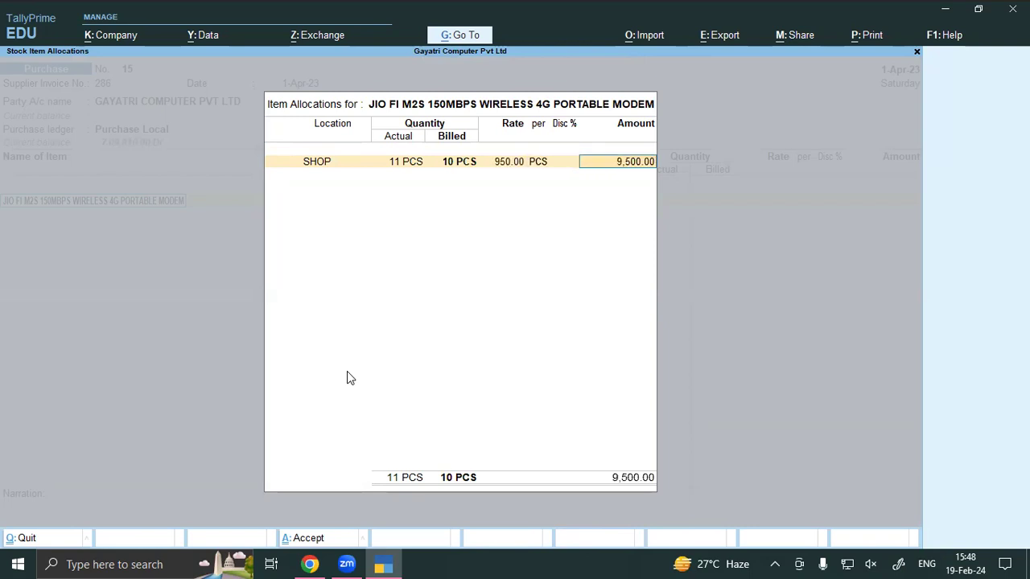
pyautogui.press('Return')
# Step: Add CGST and SGST lines of 855 each and save purchase voucher 15
pyautogui.press('Return')
pyautogui.press('Return')
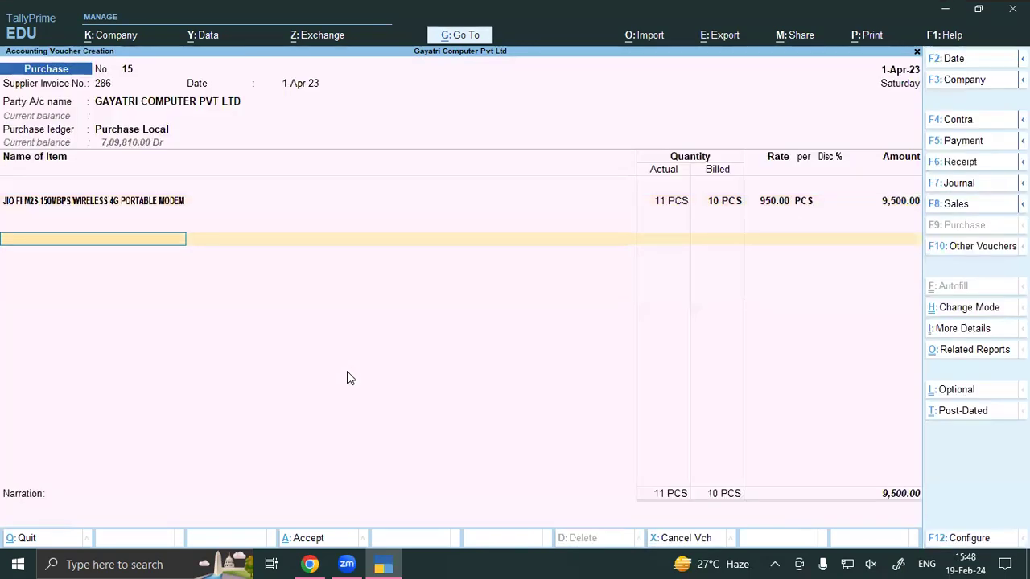
pyautogui.write('cgst')
pyautogui.press('Return')
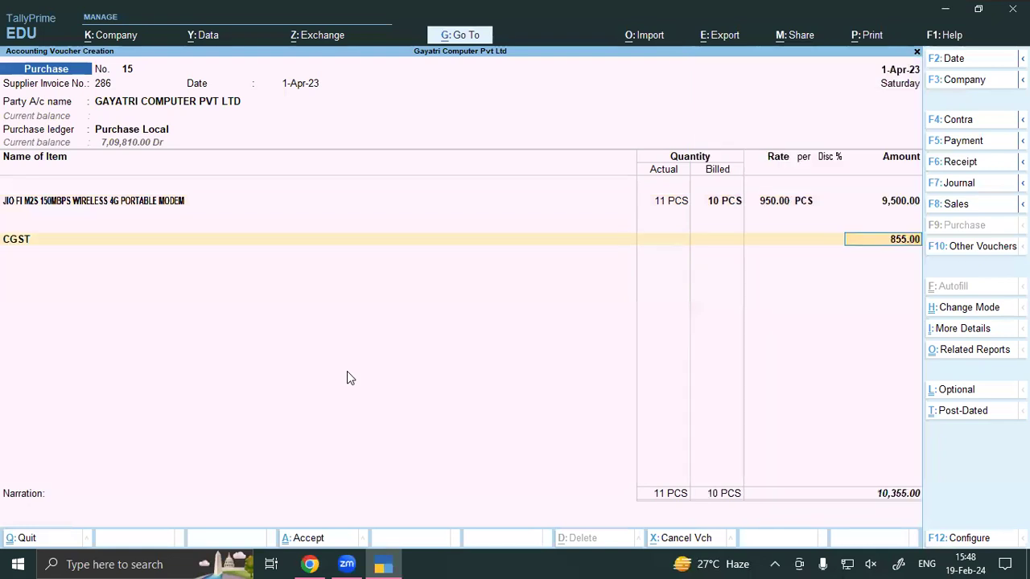
pyautogui.press('Return')
pyautogui.write('sgst')
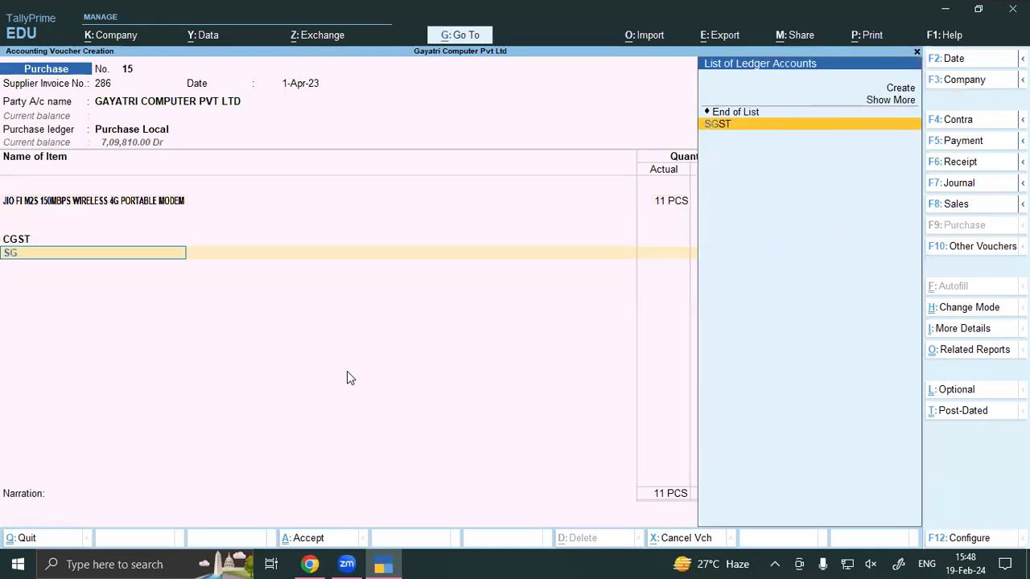
pyautogui.press('Return')
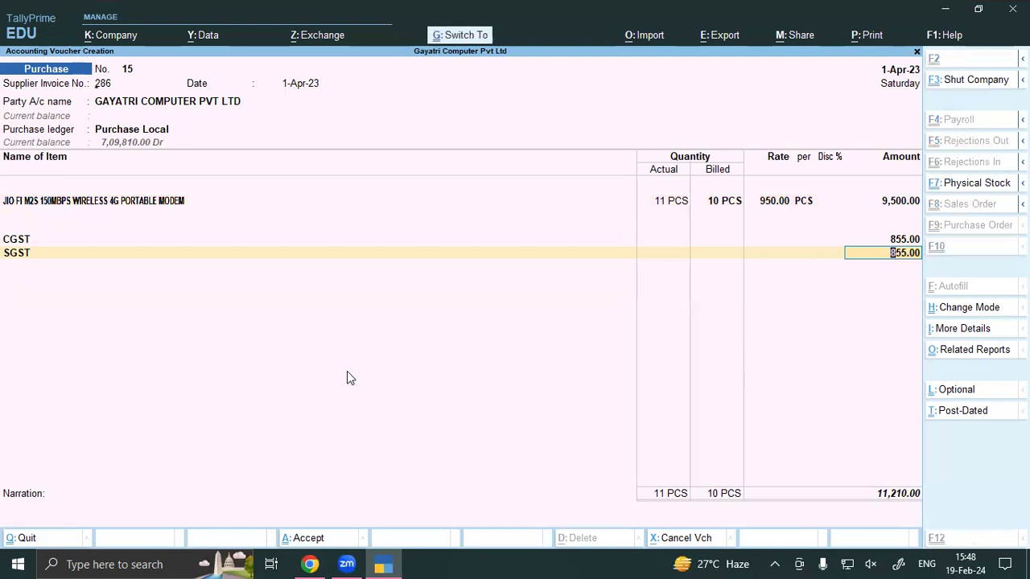
pyautogui.hotkey('ctrl', 'a')
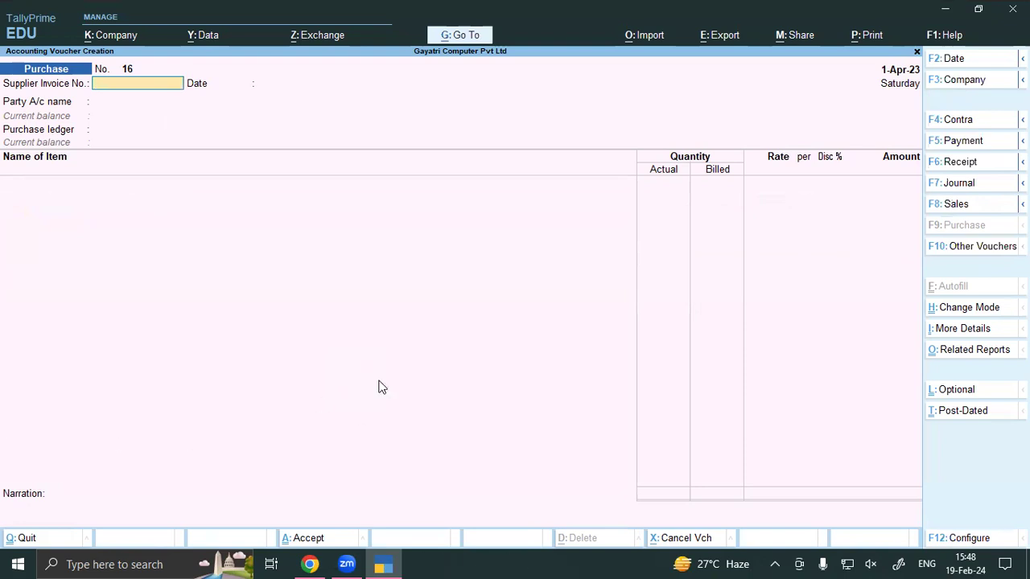
pyautogui.hotkey('alt', 'Tab')
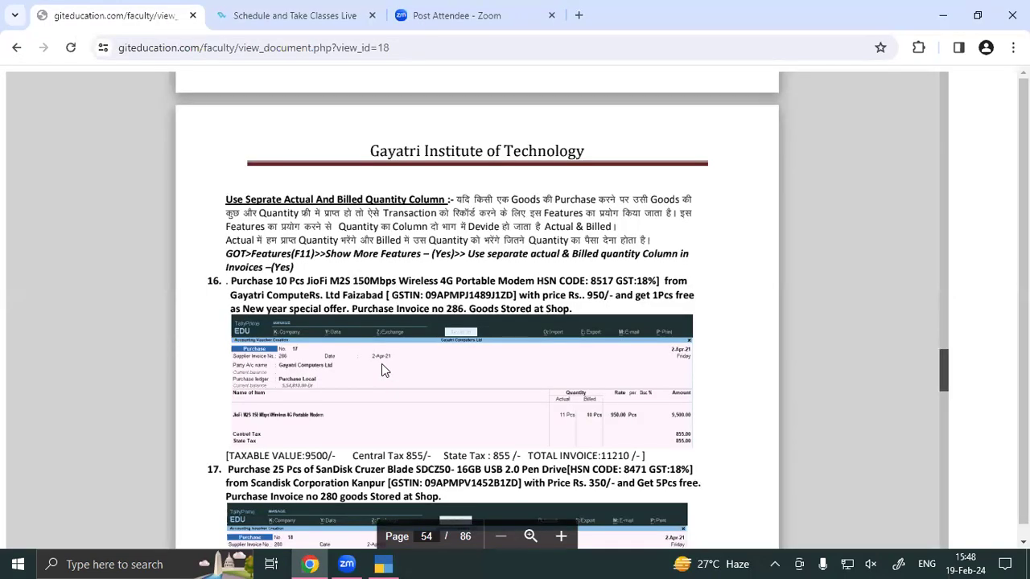